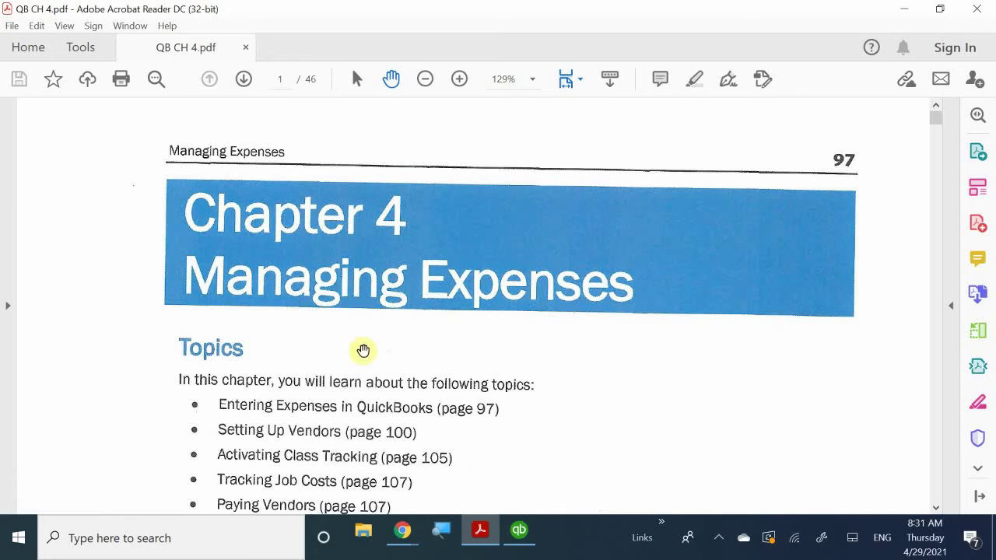
Step: Scroll the Chapter 4 PDF down to Figure 4-1, the QuickBooks Home page on page 98
{"action": "scroll", "coordinate": [403, 381], "scroll_direction": "down", "scroll_amount": 5}
{"action": "scroll", "coordinate": [410, 382], "scroll_direction": "down", "scroll_amount": 2}
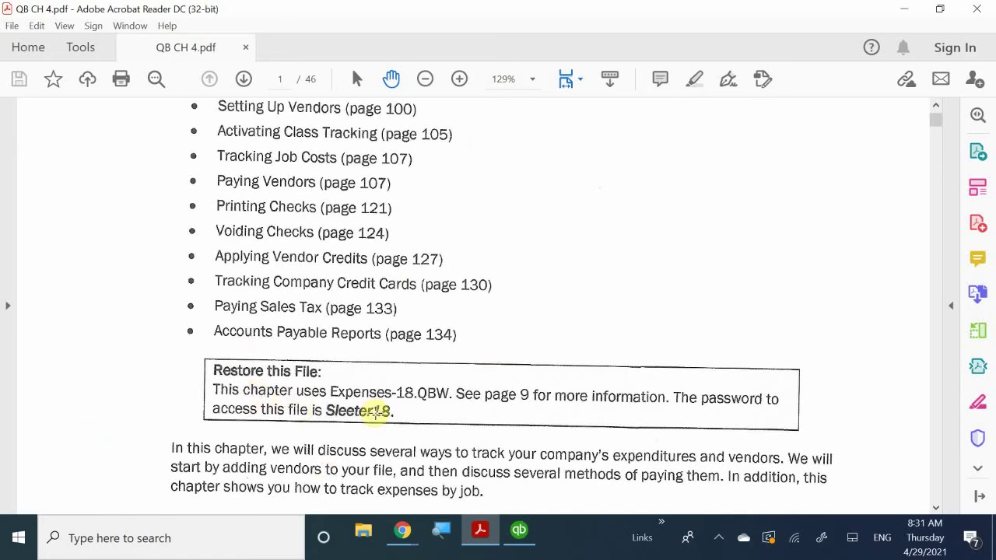
{"action": "scroll", "coordinate": [378, 414], "scroll_direction": "down", "scroll_amount": 4}
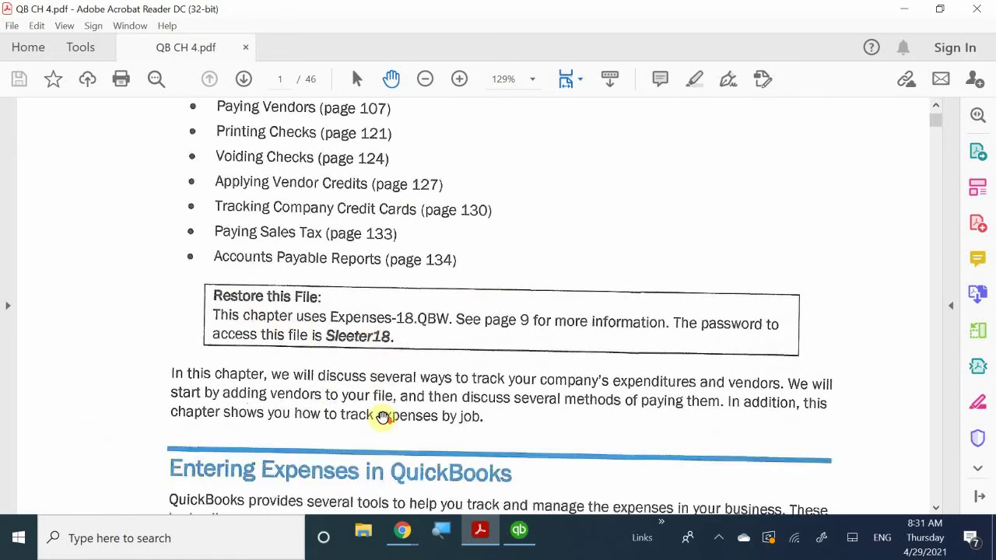
{"action": "scroll", "coordinate": [383, 418], "scroll_direction": "down", "scroll_amount": 3}
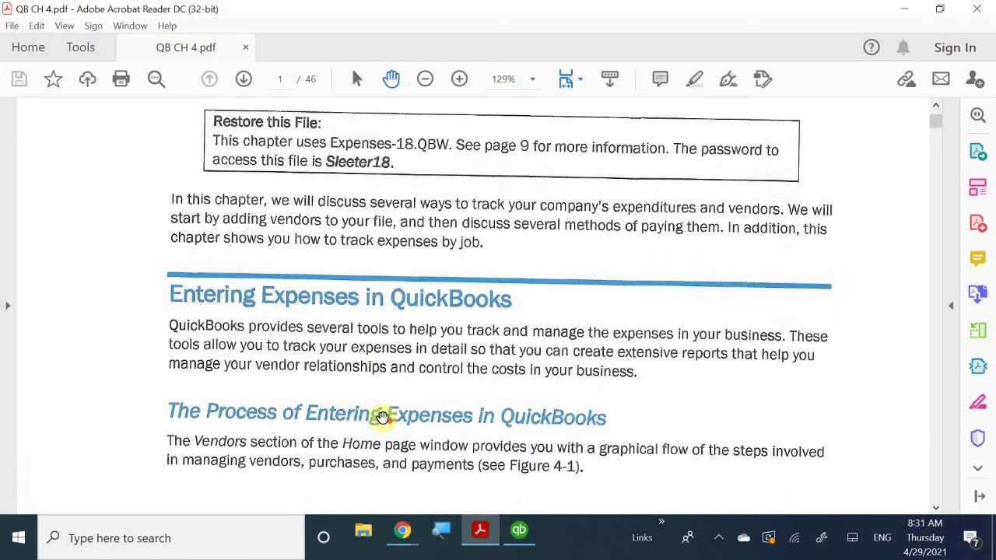
{"action": "scroll", "coordinate": [384, 419], "scroll_direction": "down", "scroll_amount": 10}
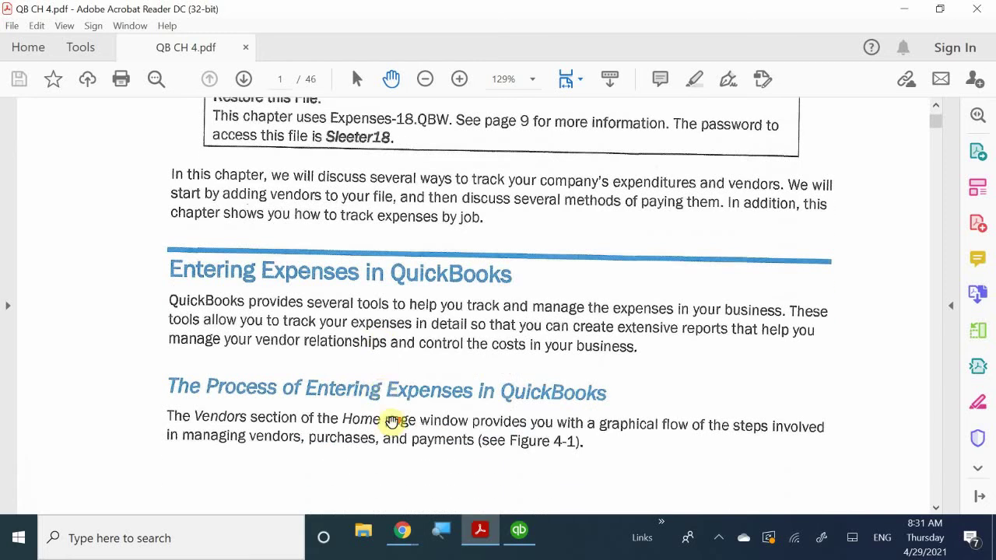
{"action": "scroll", "coordinate": [389, 425], "scroll_direction": "down", "scroll_amount": 7}
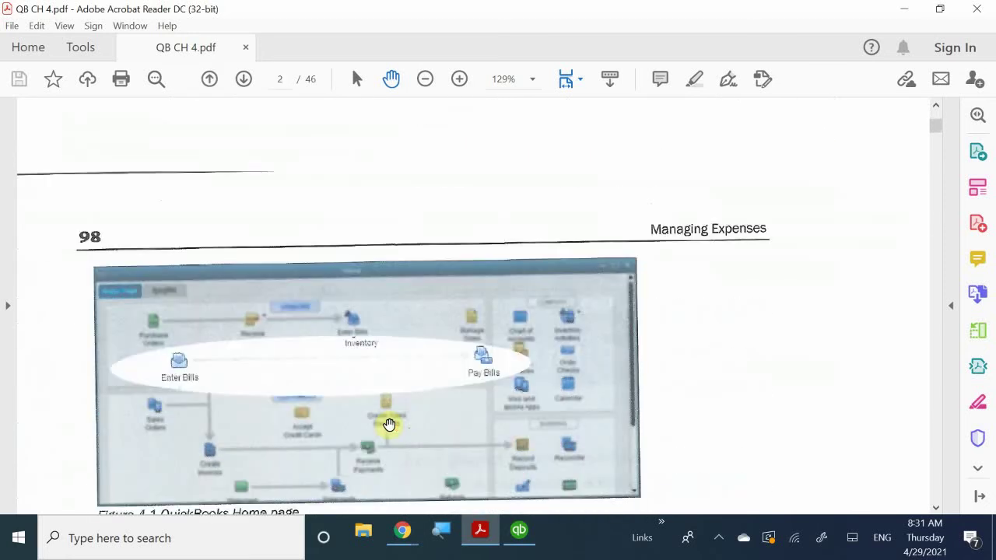
{"action": "scroll", "coordinate": [389, 425], "scroll_direction": "up", "scroll_amount": 1}
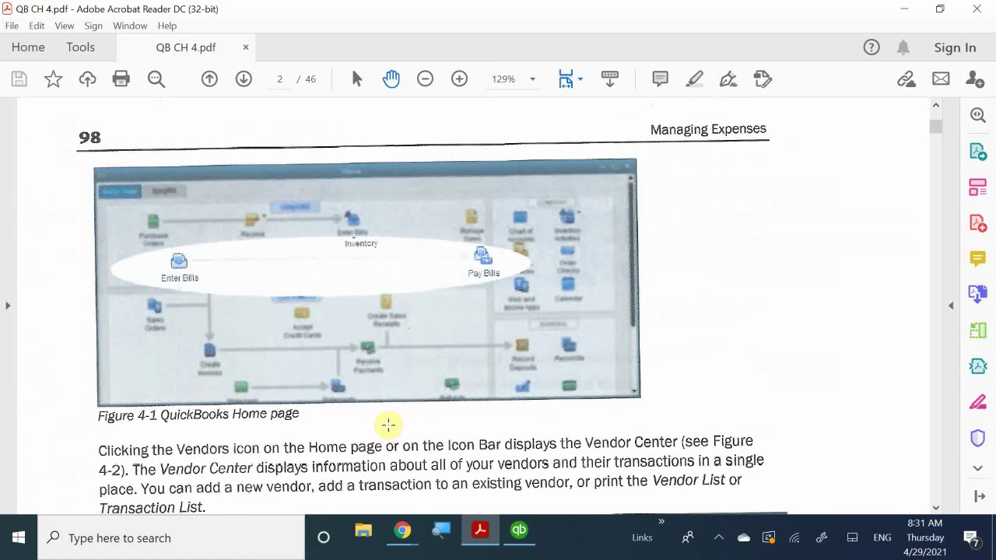
Step: Bring the QuickBooks Home page to the front, then hide it to return to the chapter PDF
{"action": "left_click", "coordinate": [520, 531]}
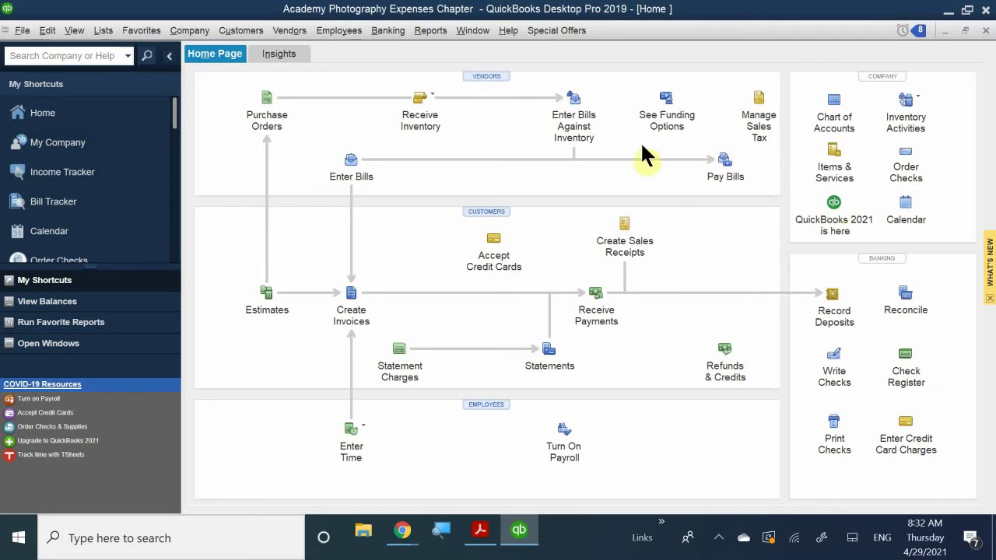
{"action": "left_click", "coordinate": [520, 535]}
Step: Scroll past Figure 4-2 and Banking to the cash versus credit vendors text on page 99
{"action": "scroll", "coordinate": [510, 346], "scroll_direction": "down", "scroll_amount": 10}
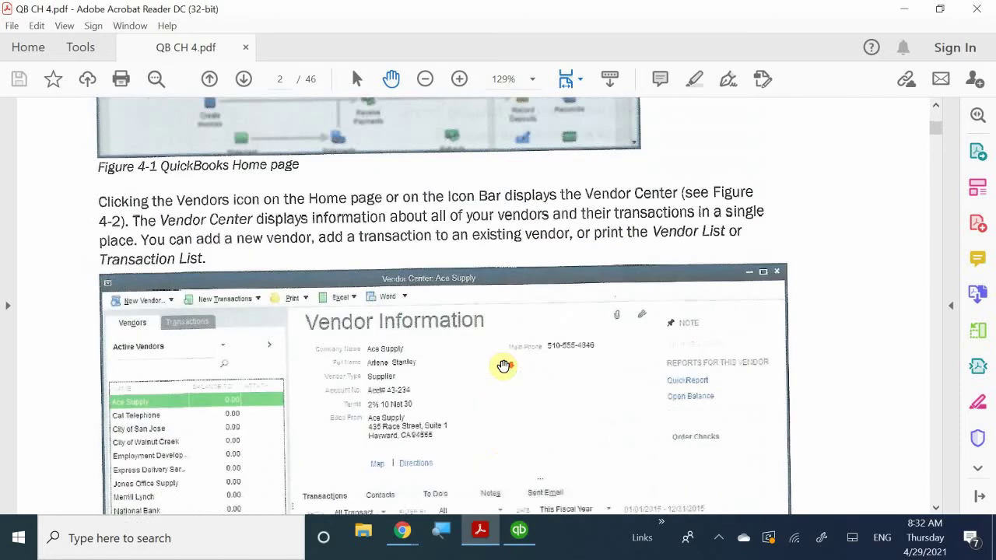
{"action": "scroll", "coordinate": [504, 368], "scroll_direction": "down", "scroll_amount": 2}
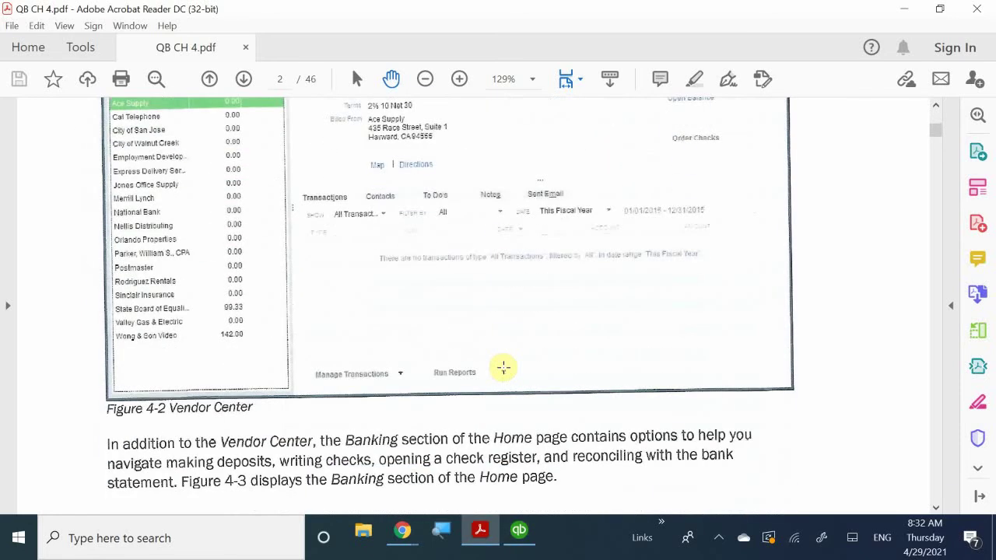
{"action": "scroll", "coordinate": [504, 368], "scroll_direction": "down", "scroll_amount": 8}
{"action": "scroll", "coordinate": [505, 367], "scroll_direction": "down", "scroll_amount": 10}
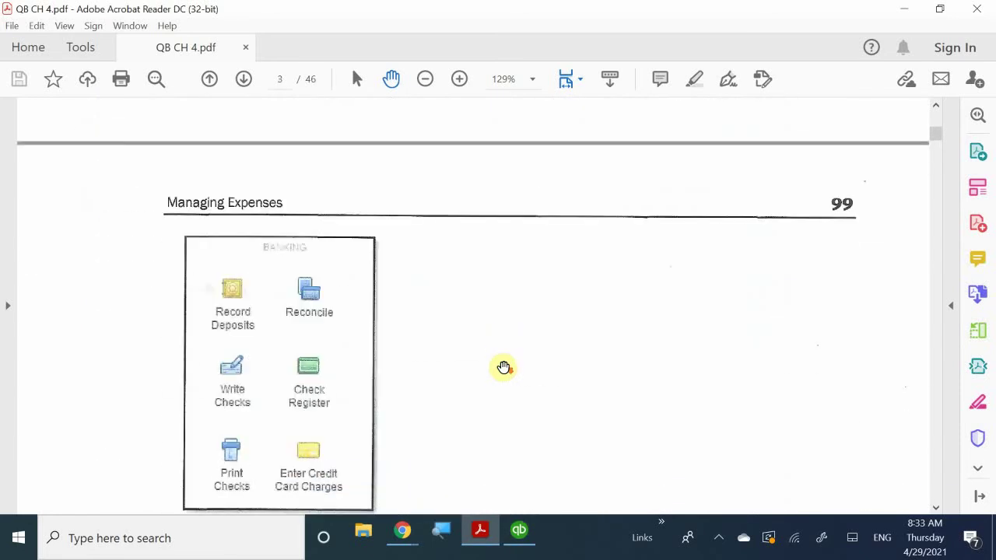
{"action": "scroll", "coordinate": [505, 368], "scroll_direction": "down", "scroll_amount": 4}
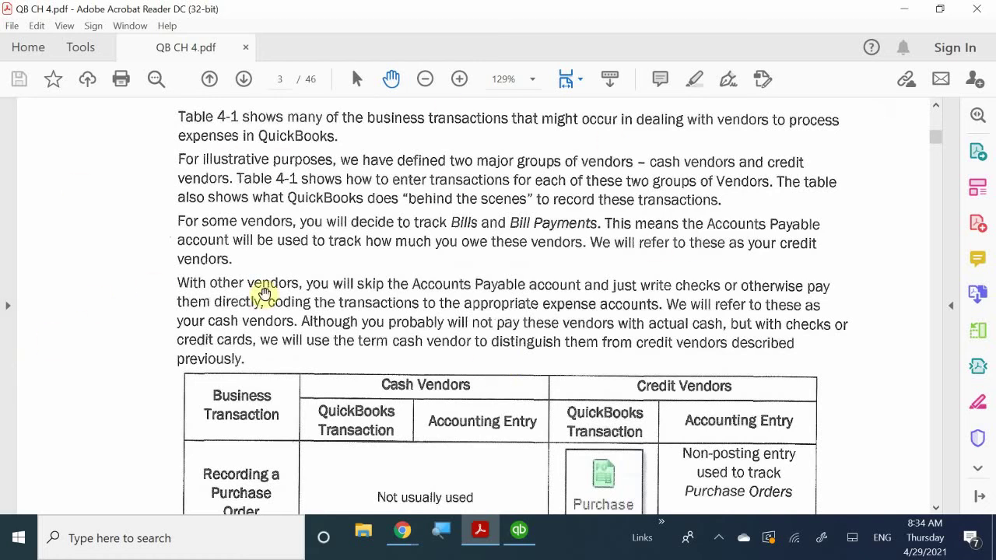
Step: Scroll past Table 4-1 and Figure 4-4 to page 100's Setting Up Vendors section and Boswell Consulting tip
{"action": "scroll", "coordinate": [288, 303], "scroll_direction": "down", "scroll_amount": 5}
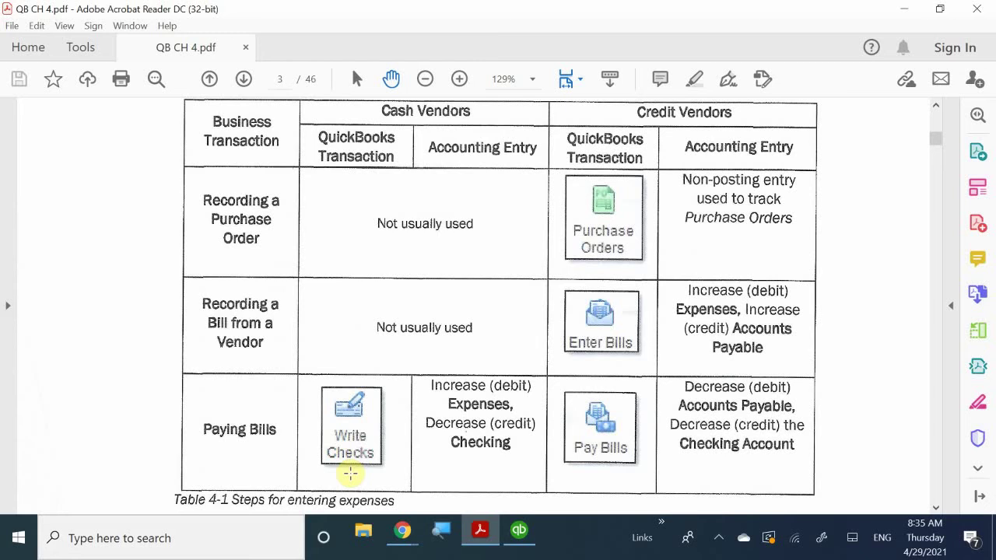
{"action": "scroll", "coordinate": [516, 322], "scroll_direction": "down", "scroll_amount": 5}
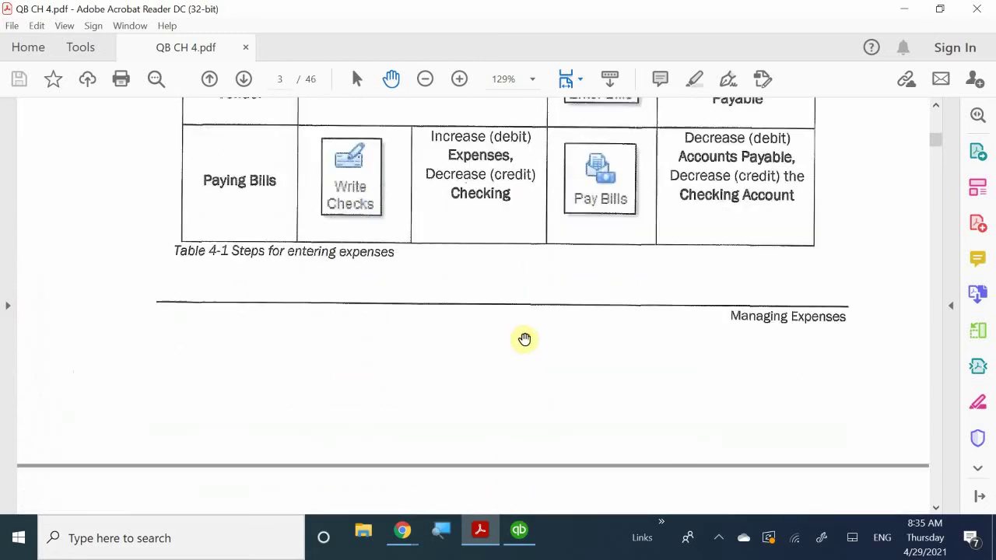
{"action": "scroll", "coordinate": [525, 339], "scroll_direction": "down", "scroll_amount": 10}
{"action": "scroll", "coordinate": [527, 345], "scroll_direction": "up", "scroll_amount": 1}
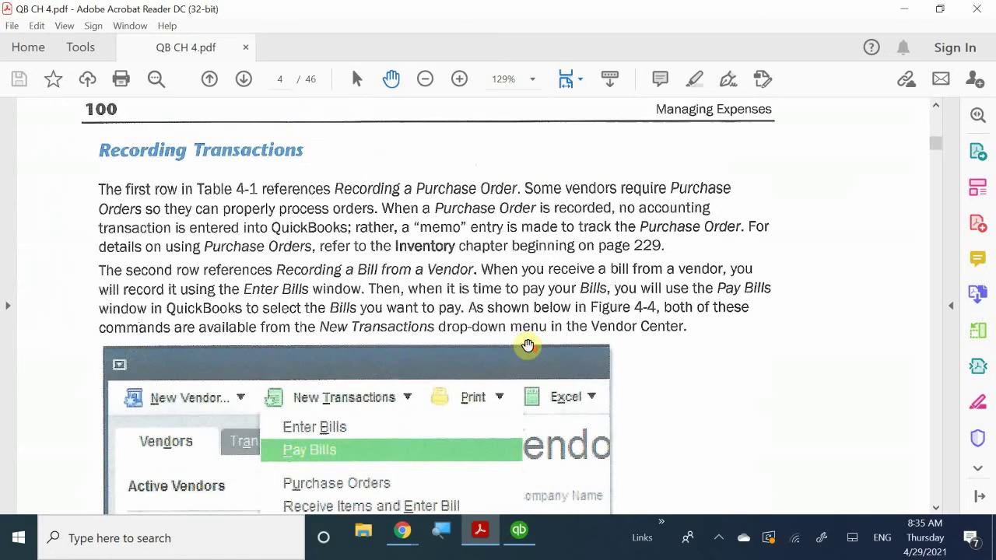
{"action": "scroll", "coordinate": [528, 345], "scroll_direction": "down", "scroll_amount": 4}
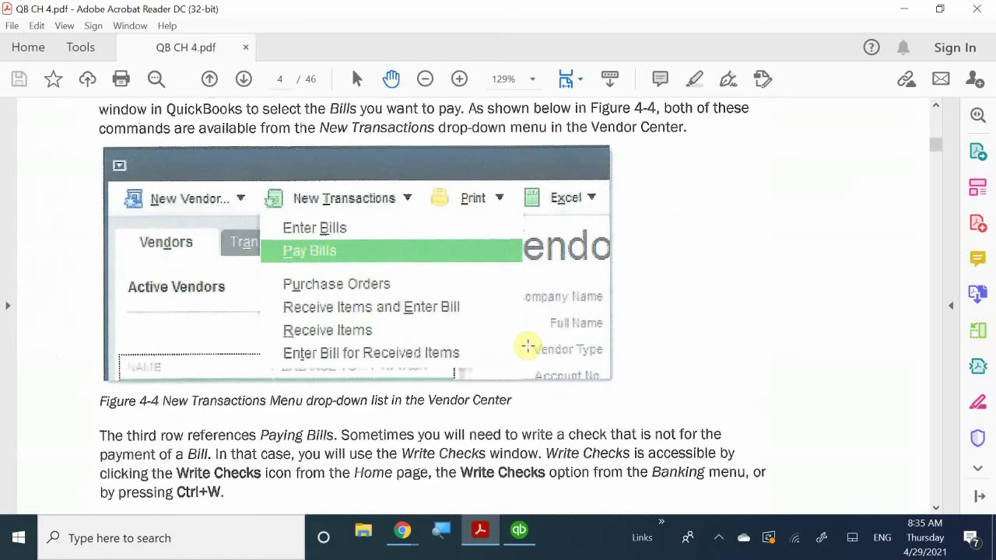
{"action": "scroll", "coordinate": [528, 346], "scroll_direction": "down", "scroll_amount": 6}
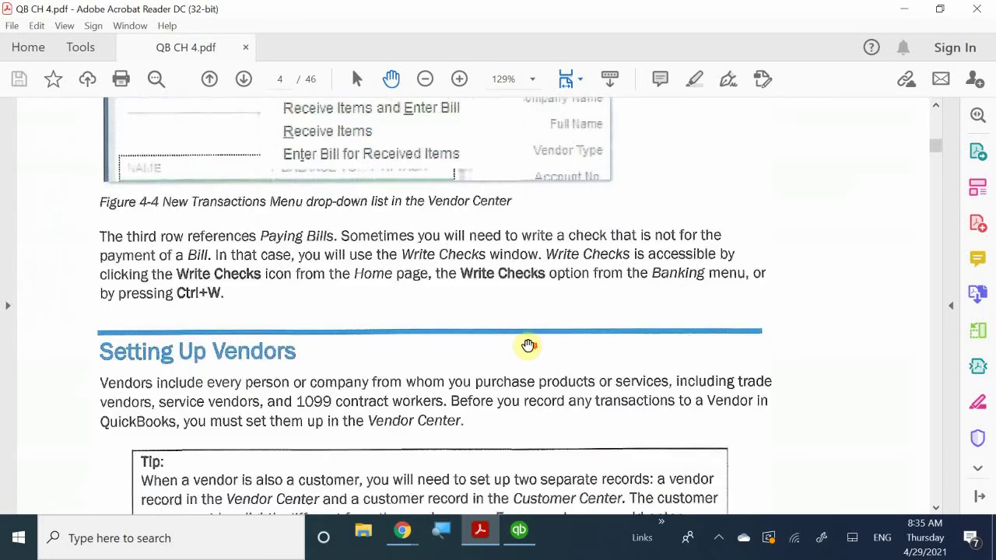
{"action": "scroll", "coordinate": [528, 345], "scroll_direction": "down", "scroll_amount": 2}
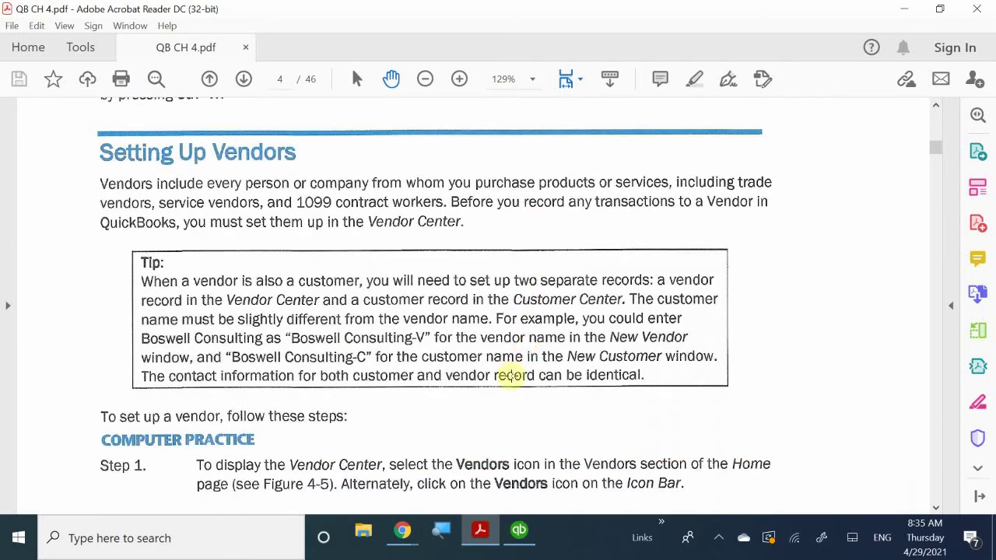
Step: Switch back to QuickBooks and scroll the Home page's My Shortcuts list down toward Vendors
{"action": "left_click", "coordinate": [522, 536]}
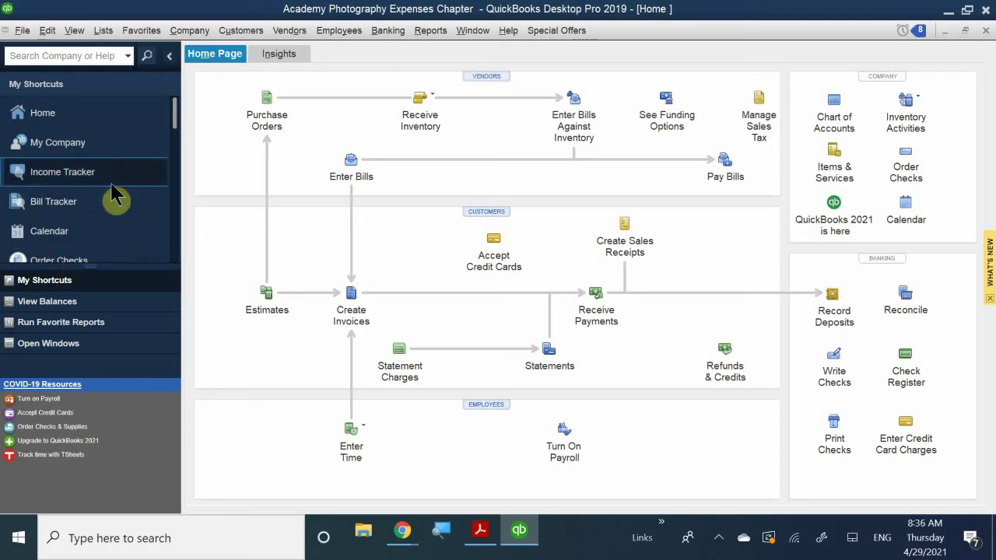
{"action": "scroll", "coordinate": [113, 196], "scroll_direction": "down", "scroll_amount": 1}
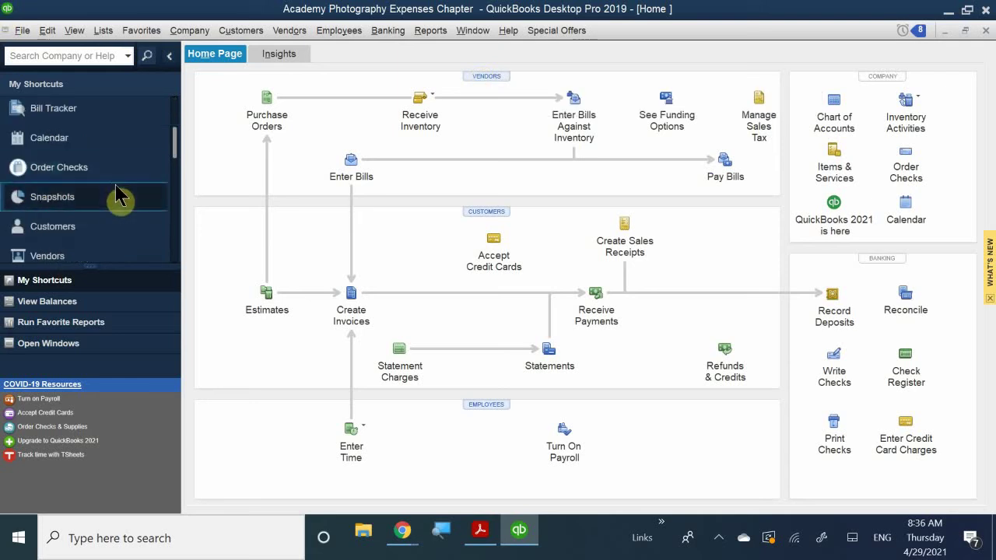
{"action": "scroll", "coordinate": [115, 195], "scroll_direction": "down", "scroll_amount": 1}
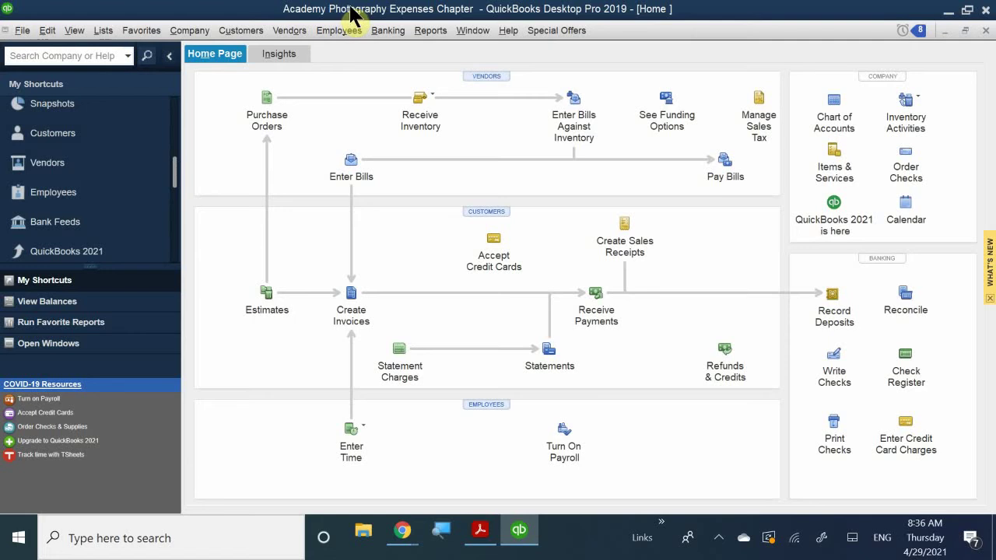
Step: Open the Vendor Center from the Vendors menu and widen the vendor list to show full names
{"action": "left_click", "coordinate": [287, 31]}
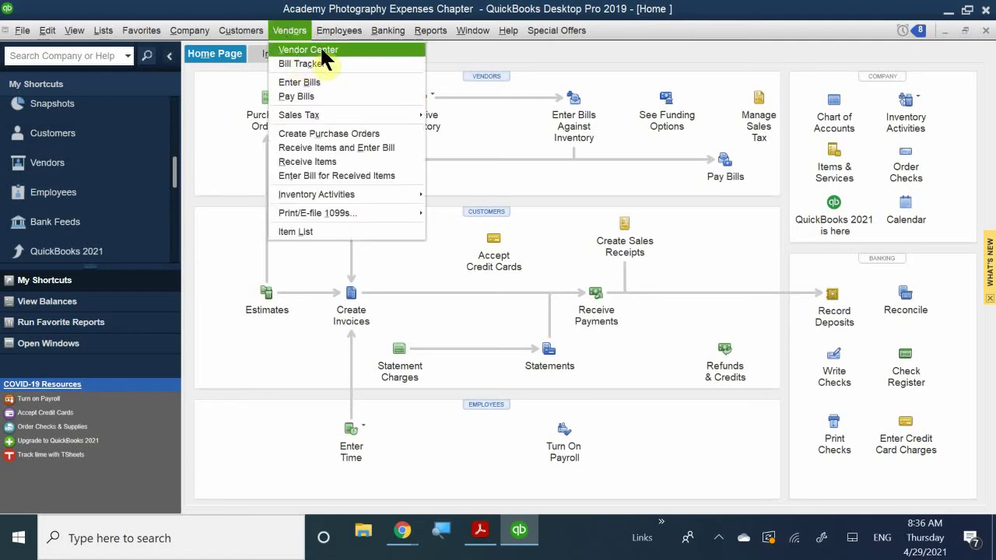
{"action": "left_click", "coordinate": [321, 49]}
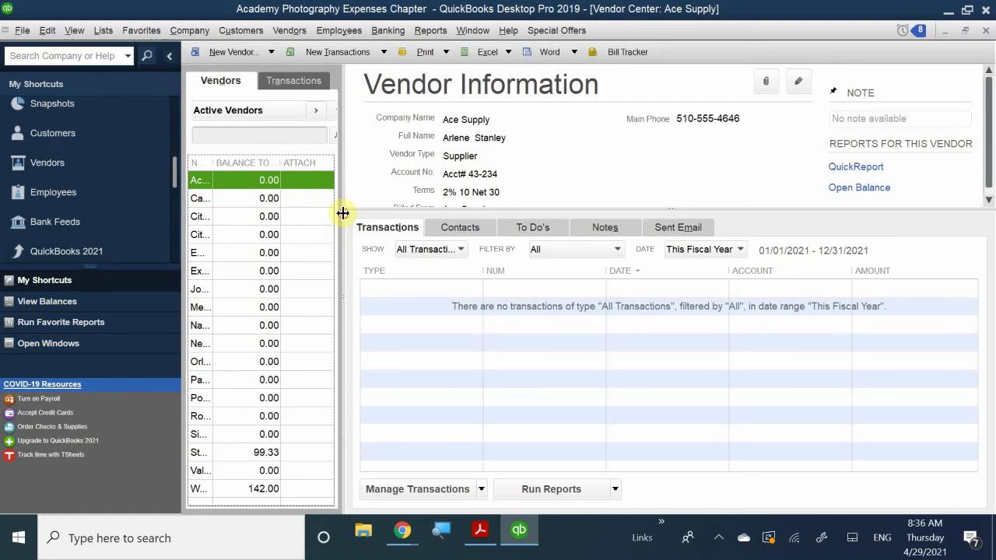
{"action": "left_click_drag", "start_coordinate": [342, 213], "coordinate": [509, 264]}
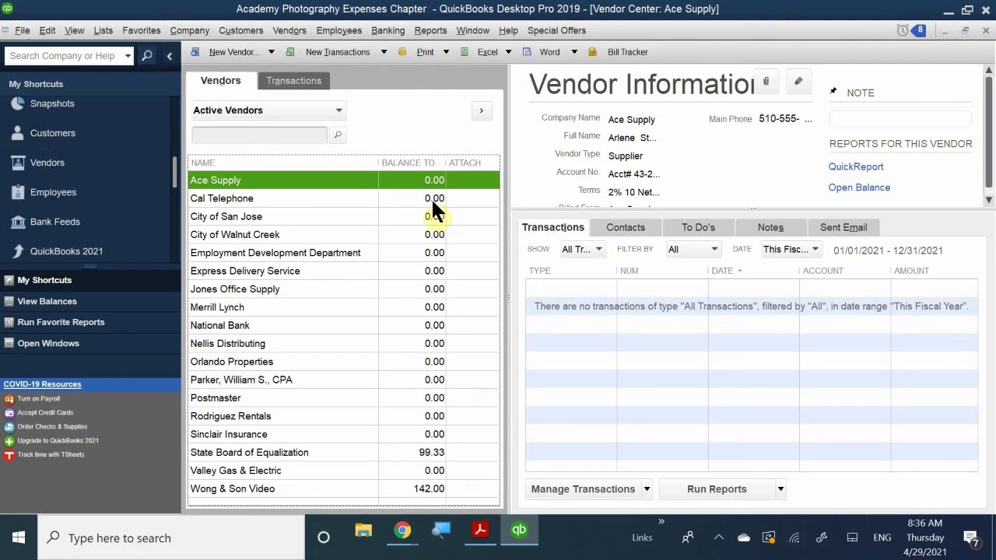
Step: Select Merrill Lynch to show its Service Provider, Net 30 vendor record
{"action": "left_click", "coordinate": [347, 306]}
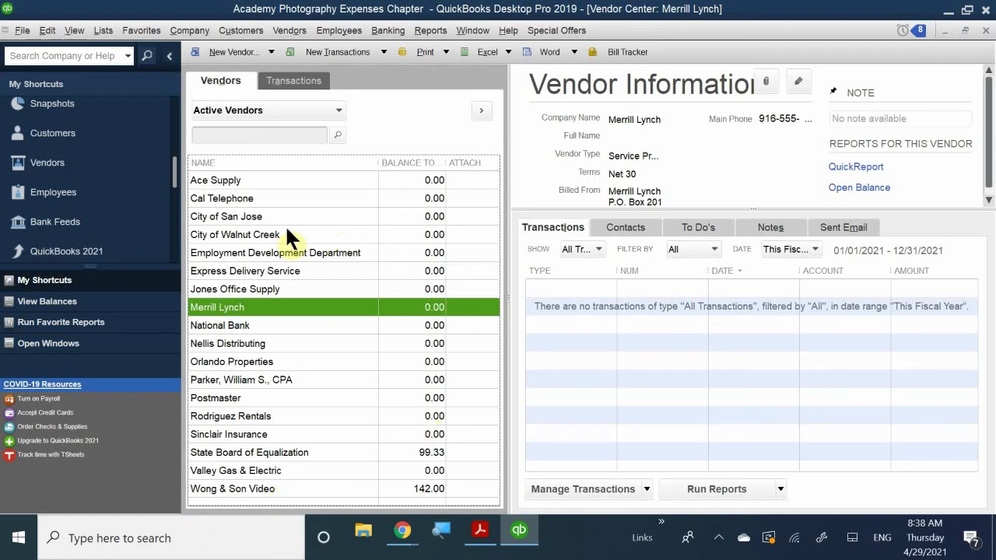
Step: Select City of San Jose to show its Utilities, Net 30 vendor record
{"action": "left_click", "coordinate": [261, 221]}
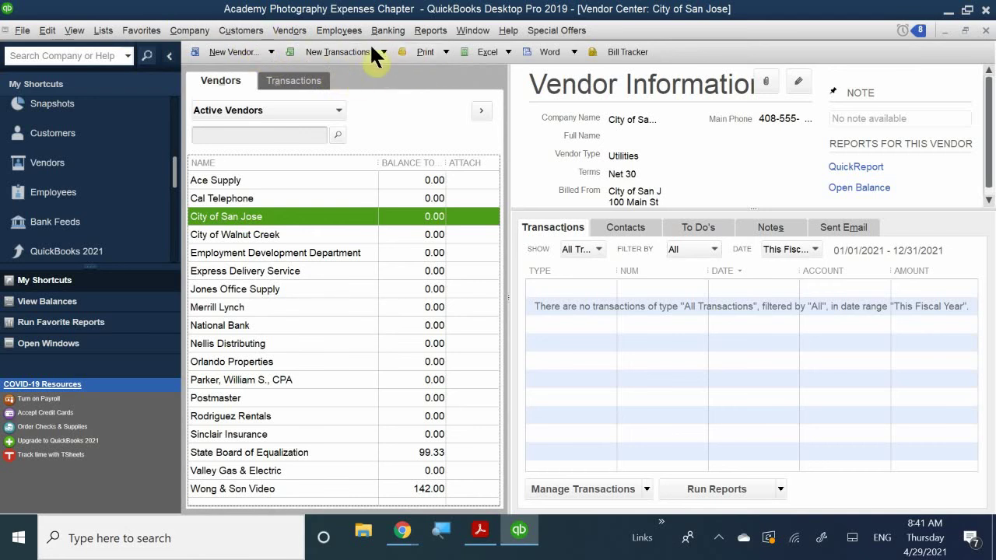
{"action": "left_click", "coordinate": [303, 50]}
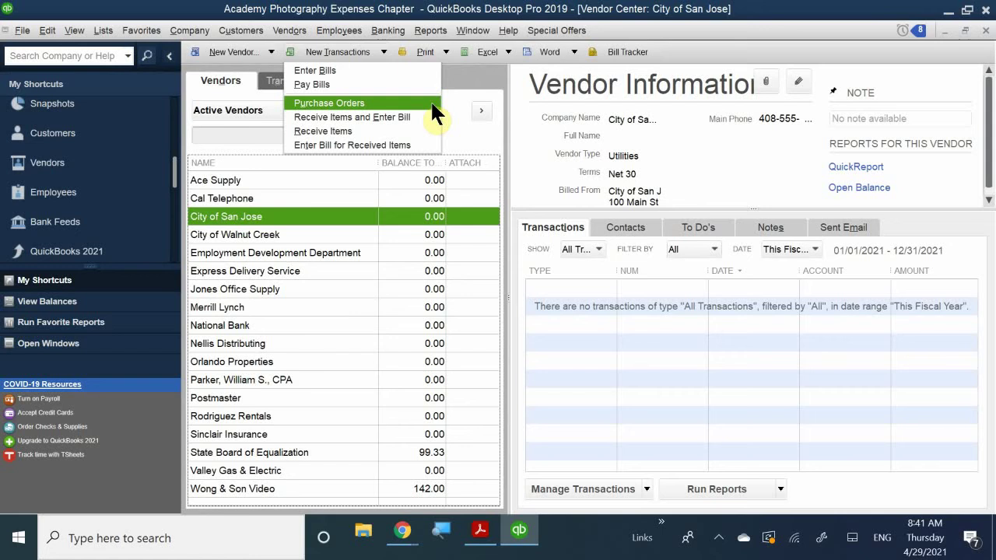
{"action": "left_click", "coordinate": [469, 77]}
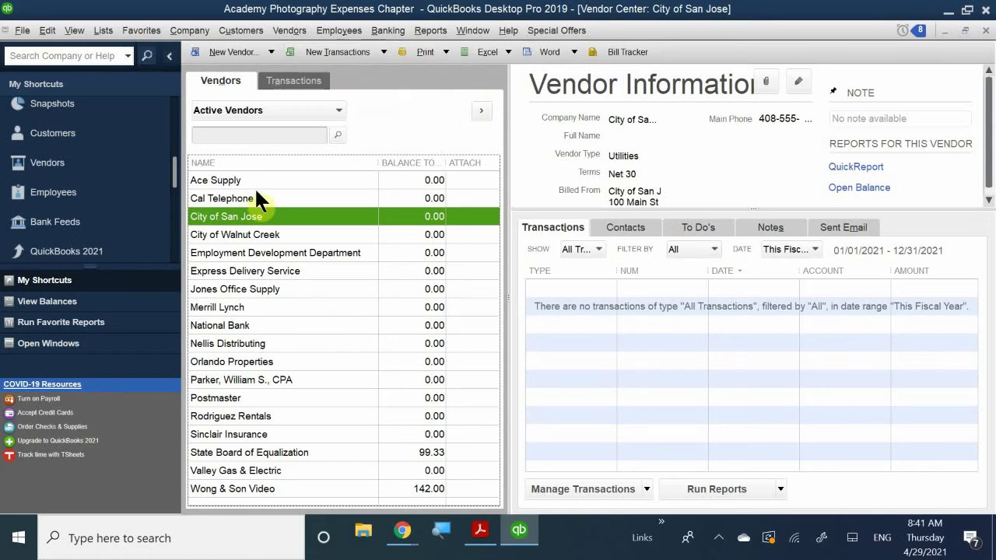
Step: Select Employment Development Department and expand the Manage Transactions list of new transaction types
{"action": "left_click", "coordinate": [293, 253]}
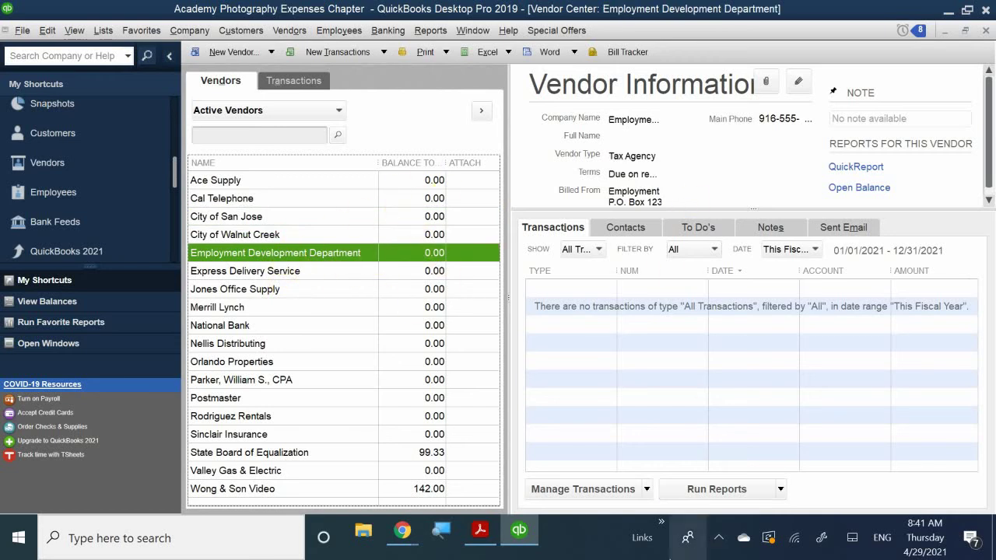
{"action": "left_click", "coordinate": [647, 487]}
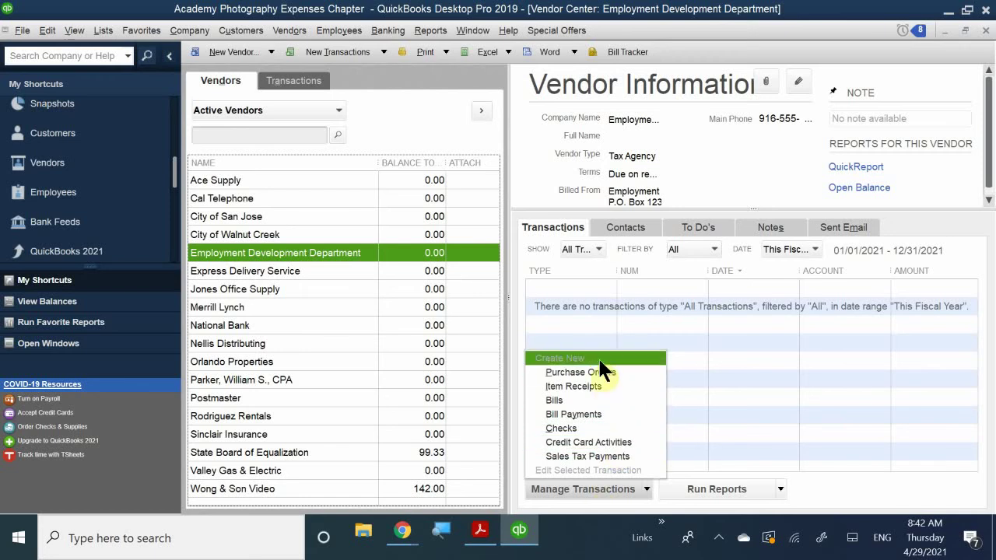
Step: Dismiss the transaction list, select Express Delivery Service and bring up its right-click actions menu
{"action": "left_click", "coordinate": [743, 394]}
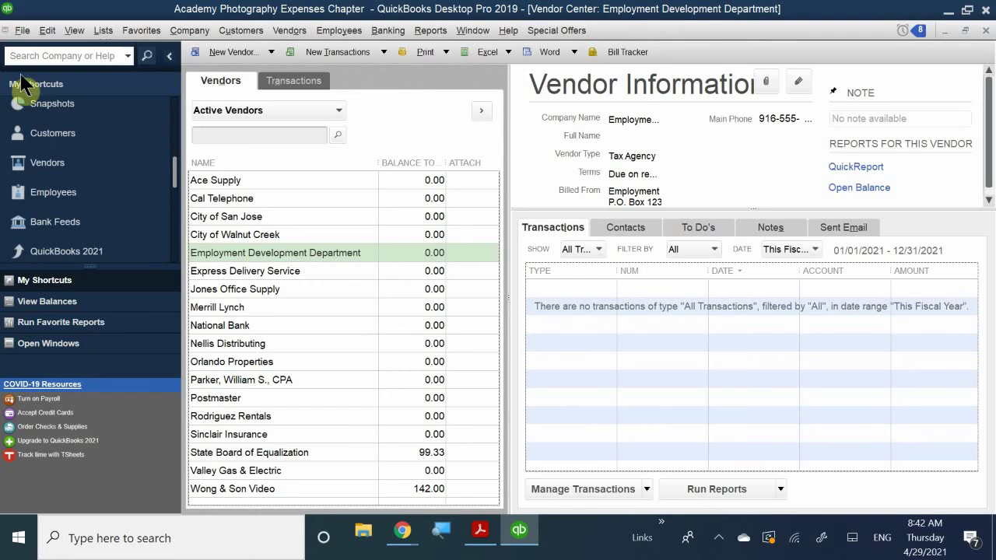
{"action": "left_click", "coordinate": [245, 268]}
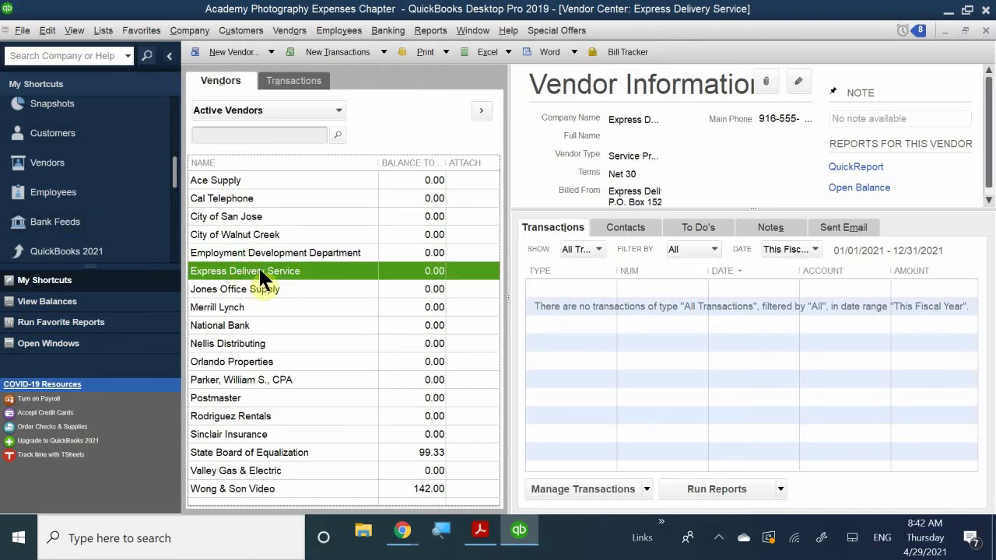
{"action": "right_click", "coordinate": [259, 266]}
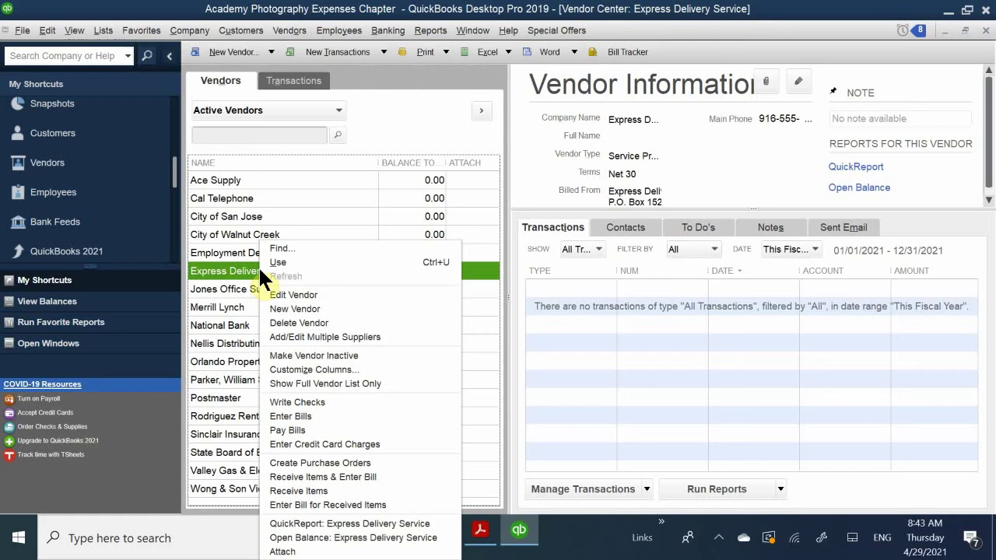
Step: Dismiss the vendor actions list so Express Delivery Service's details show in the Vendor Center
{"action": "left_click", "coordinate": [583, 378]}
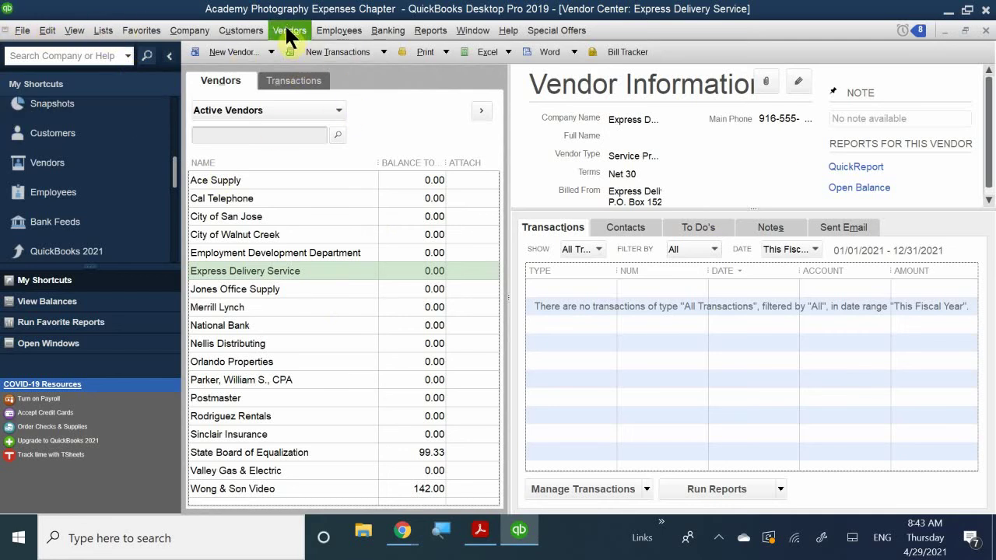
Step: Open the Vendor Center's vendor commands list, then close it without choosing a command
{"action": "left_click", "coordinate": [286, 30]}
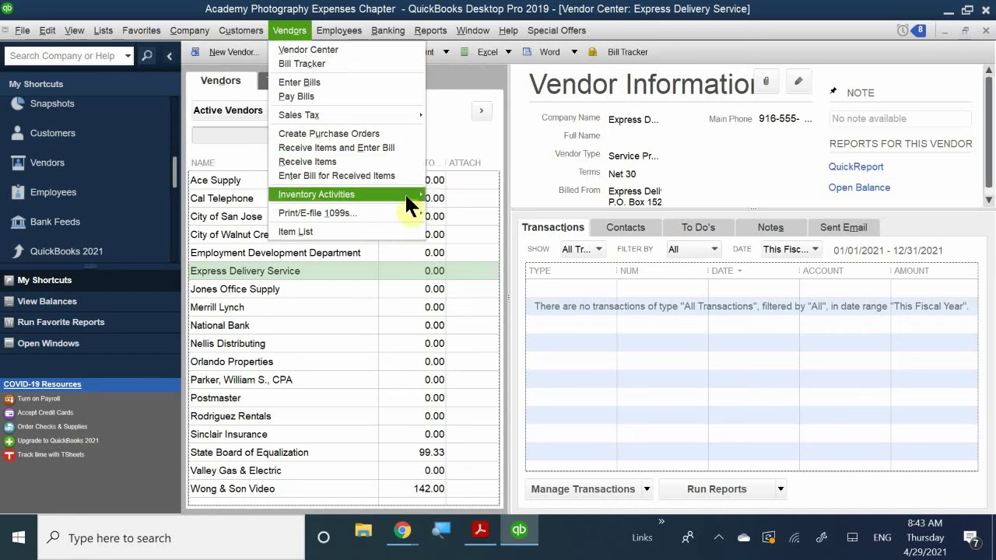
{"action": "mouse_move", "coordinate": [405, 196]}
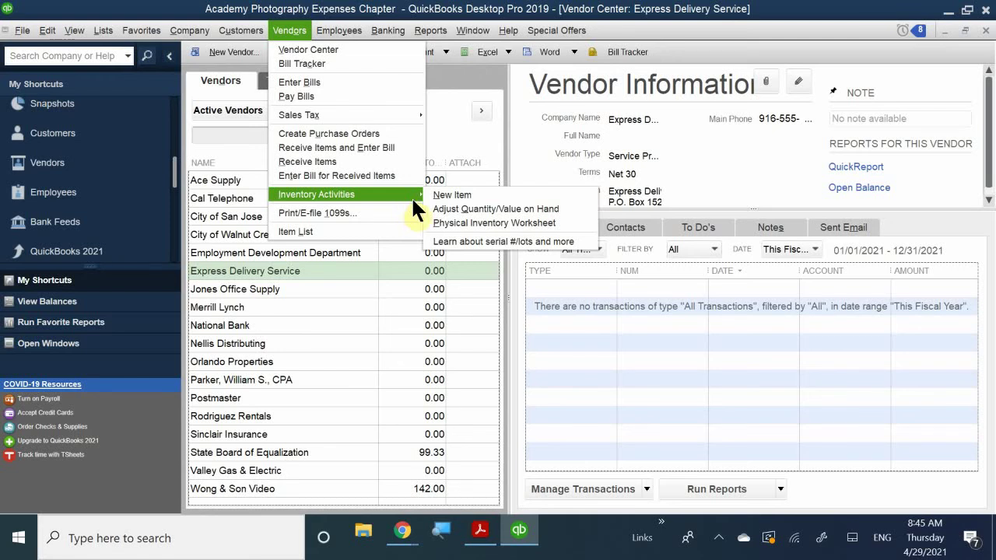
{"action": "left_click", "coordinate": [598, 334]}
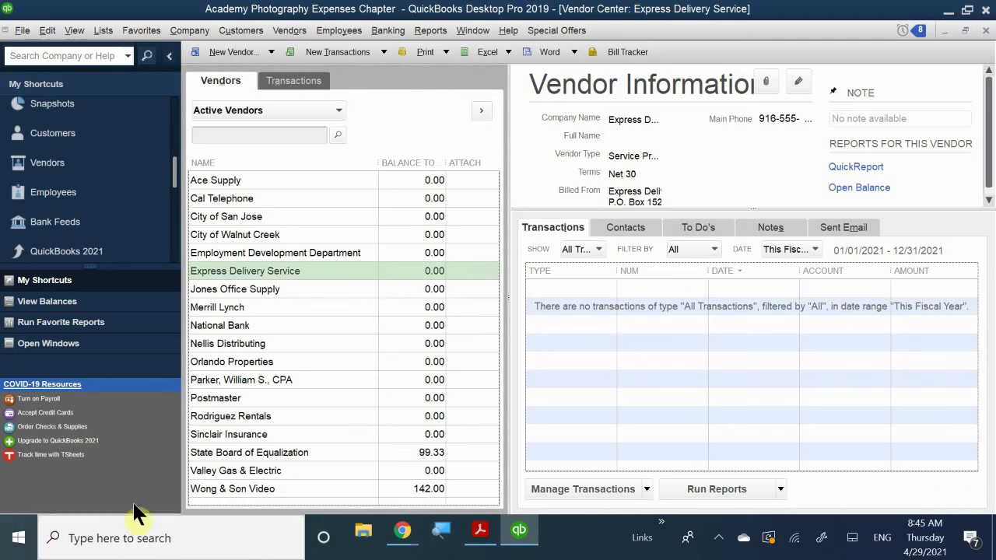
Step: Bring QB CH 4.pdf forward and scroll to page 101's Step 3 New Vendor figure
{"action": "left_click", "coordinate": [483, 535]}
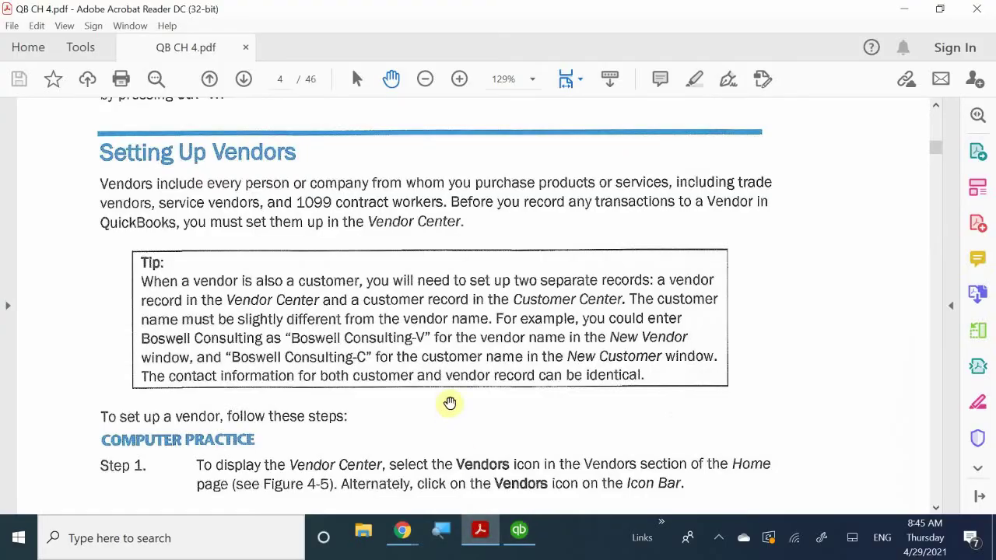
{"action": "scroll", "coordinate": [447, 401], "scroll_direction": "down", "scroll_amount": 1}
{"action": "scroll", "coordinate": [445, 395], "scroll_direction": "up", "scroll_amount": 4}
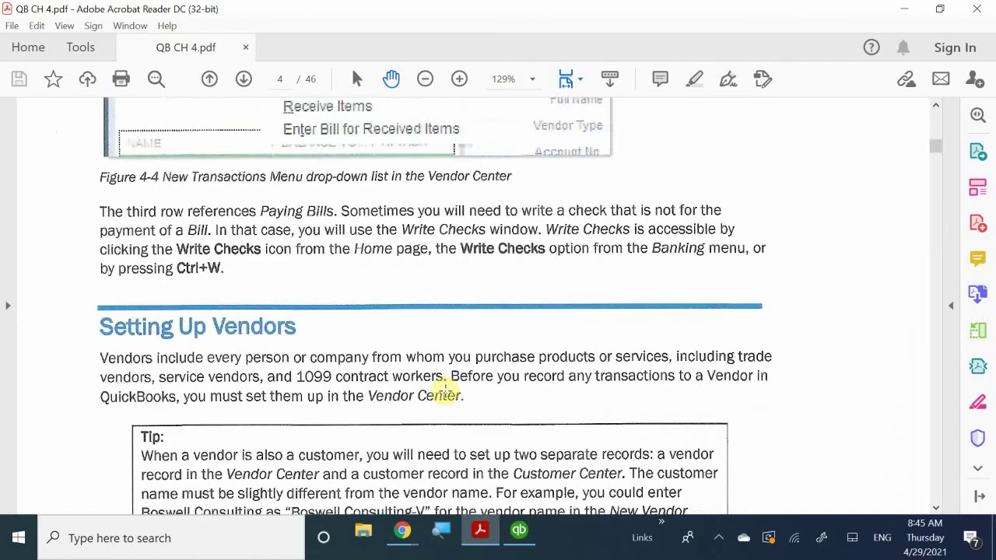
{"action": "scroll", "coordinate": [445, 393], "scroll_direction": "up", "scroll_amount": 10}
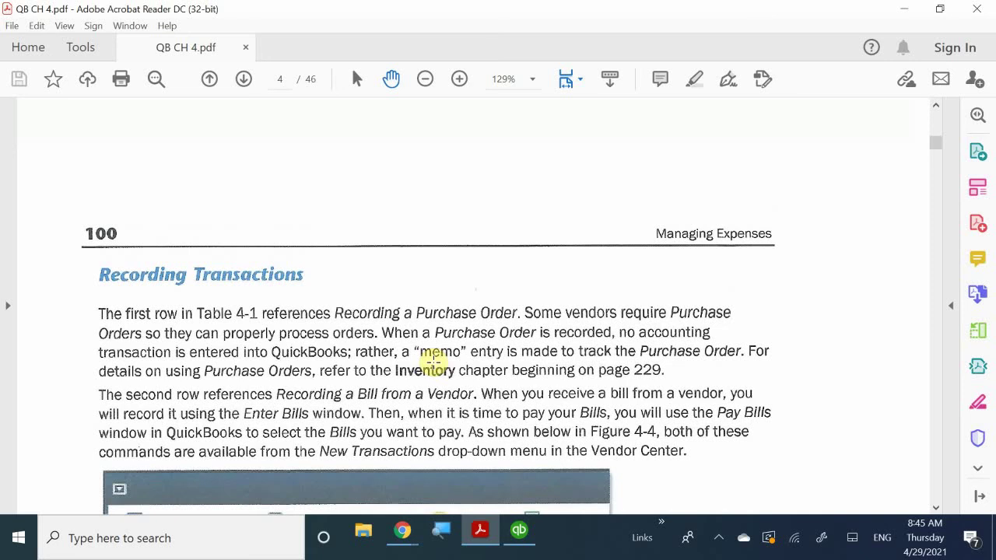
{"action": "scroll", "coordinate": [434, 362], "scroll_direction": "down", "scroll_amount": 10}
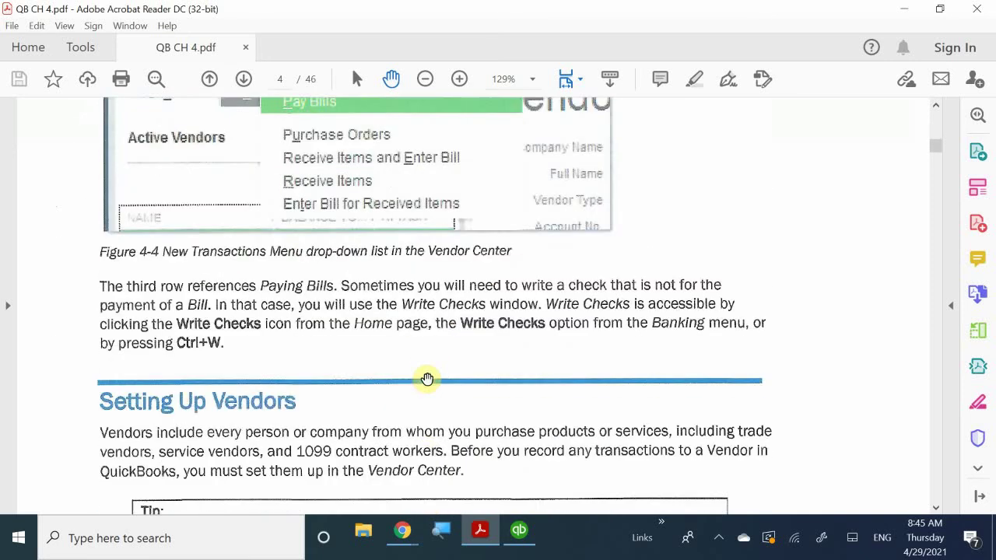
{"action": "scroll", "coordinate": [429, 379], "scroll_direction": "down", "scroll_amount": 4}
{"action": "scroll", "coordinate": [307, 322], "scroll_direction": "down", "scroll_amount": 4}
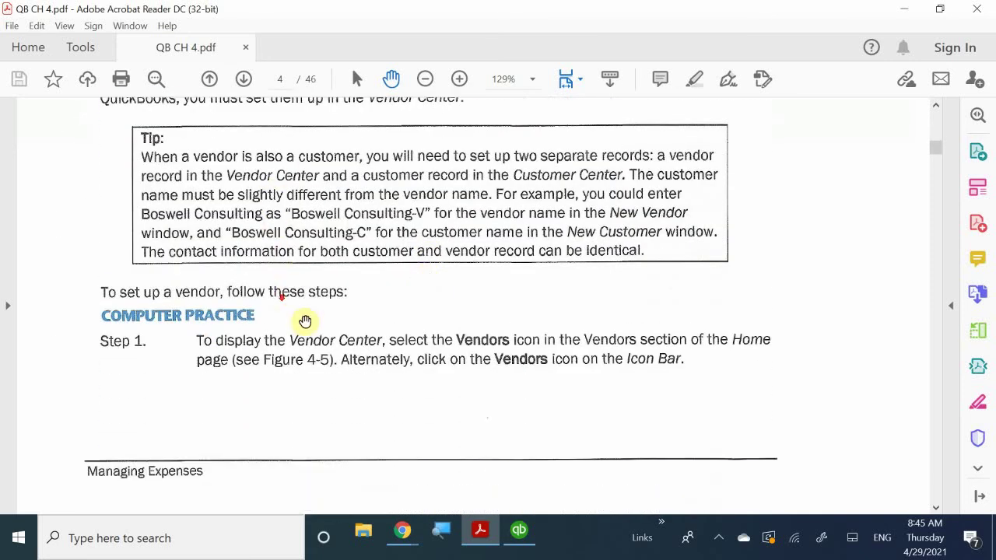
{"action": "scroll", "coordinate": [308, 322], "scroll_direction": "down", "scroll_amount": 7}
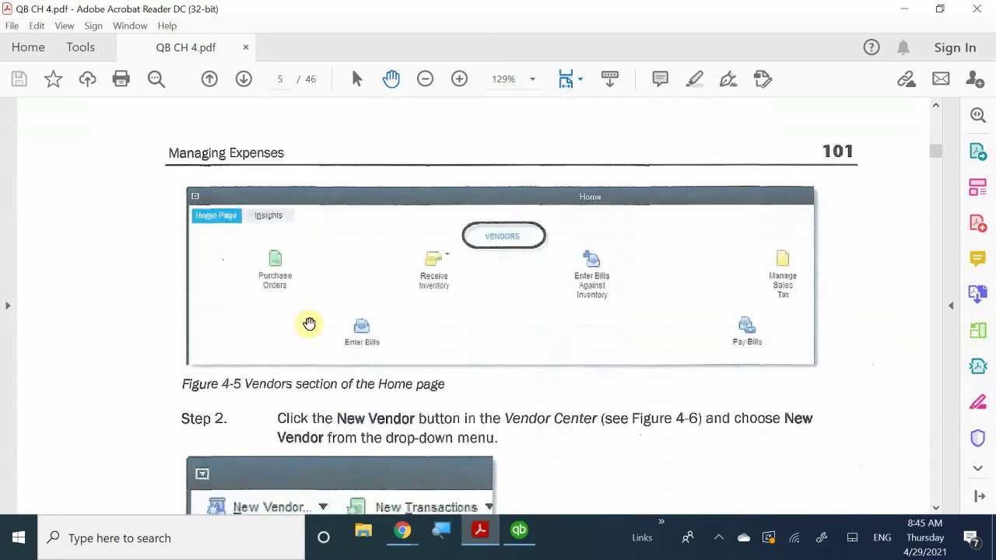
{"action": "scroll", "coordinate": [310, 323], "scroll_direction": "down", "scroll_amount": 5}
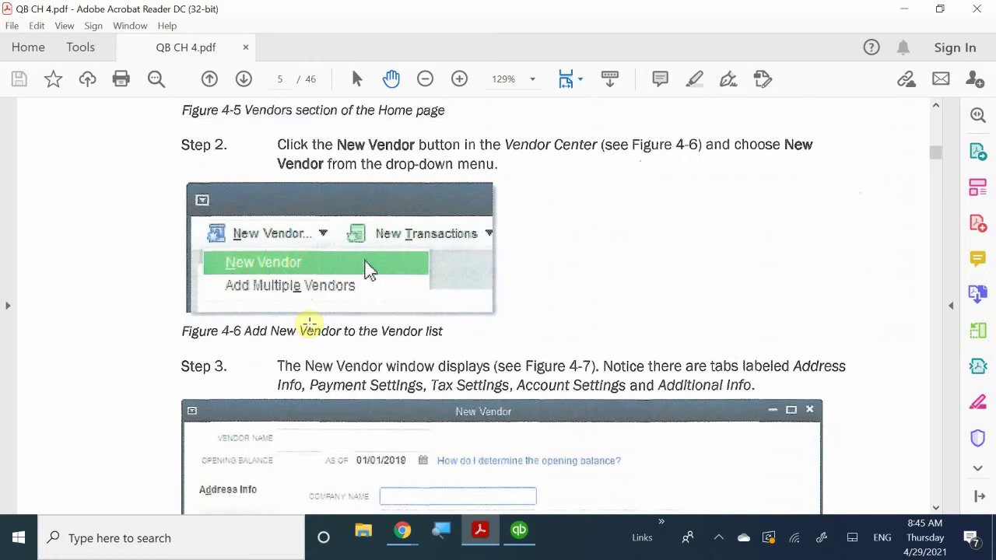
{"action": "scroll", "coordinate": [310, 323], "scroll_direction": "down", "scroll_amount": 6}
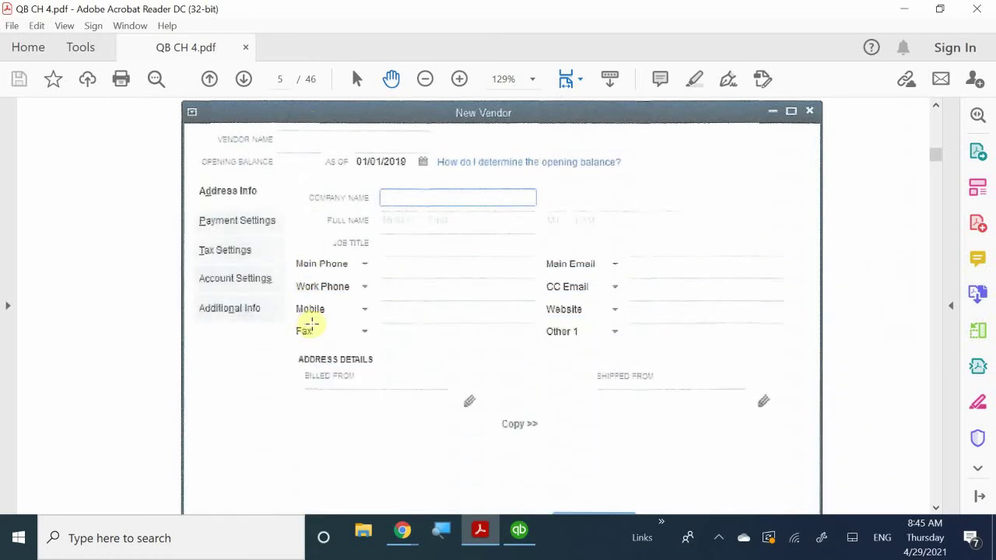
Step: Return to QuickBooks and close the Vendor Center to reveal the Home page
{"action": "left_click", "coordinate": [519, 533]}
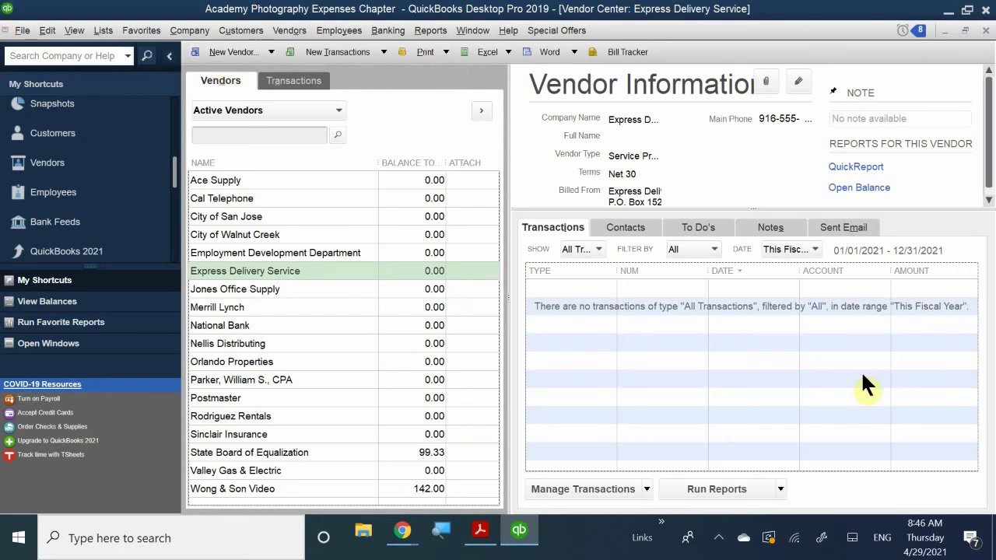
{"action": "left_click", "coordinate": [985, 31]}
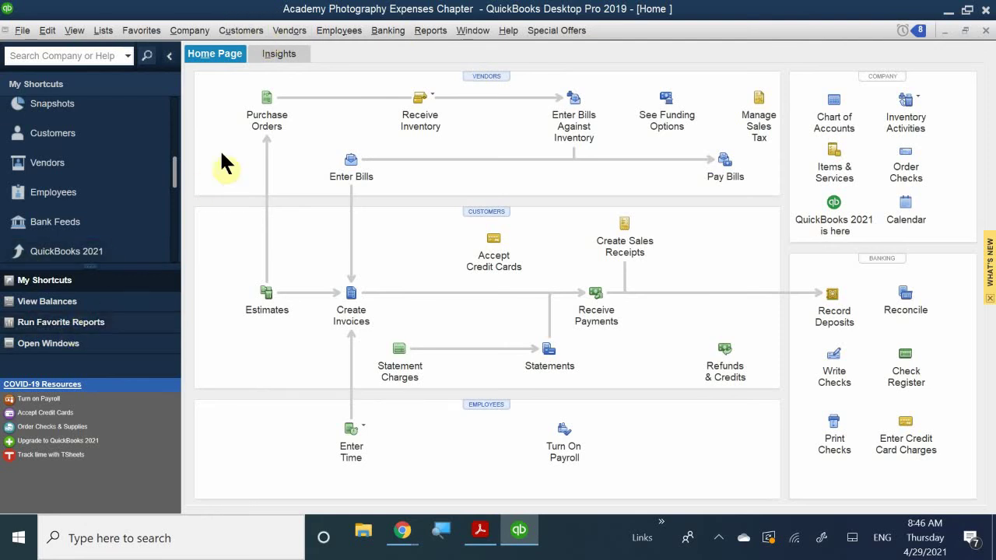
Step: Reopen the Vendor Center from the Home page and show the New Vendor dropdown options
{"action": "left_click", "coordinate": [478, 76]}
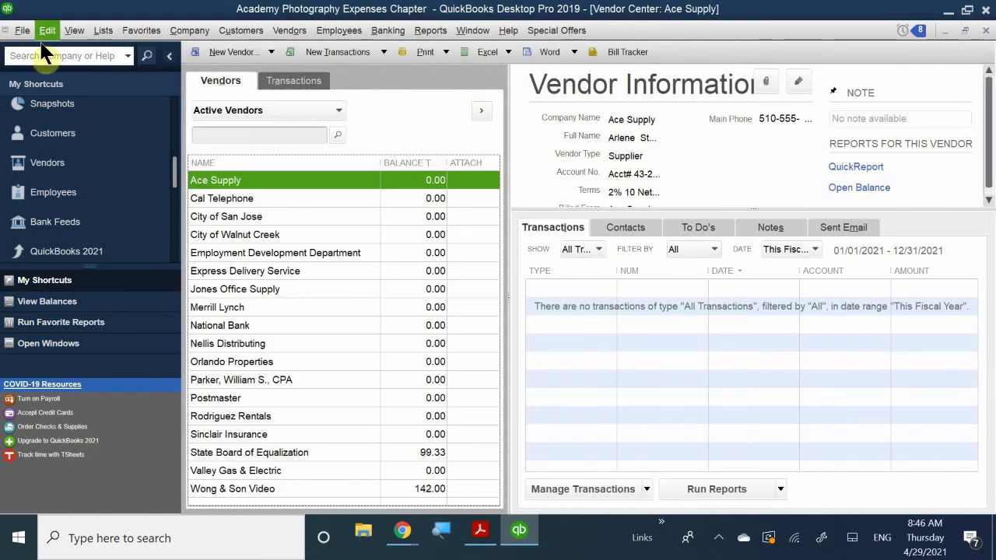
{"action": "left_click", "coordinate": [222, 52]}
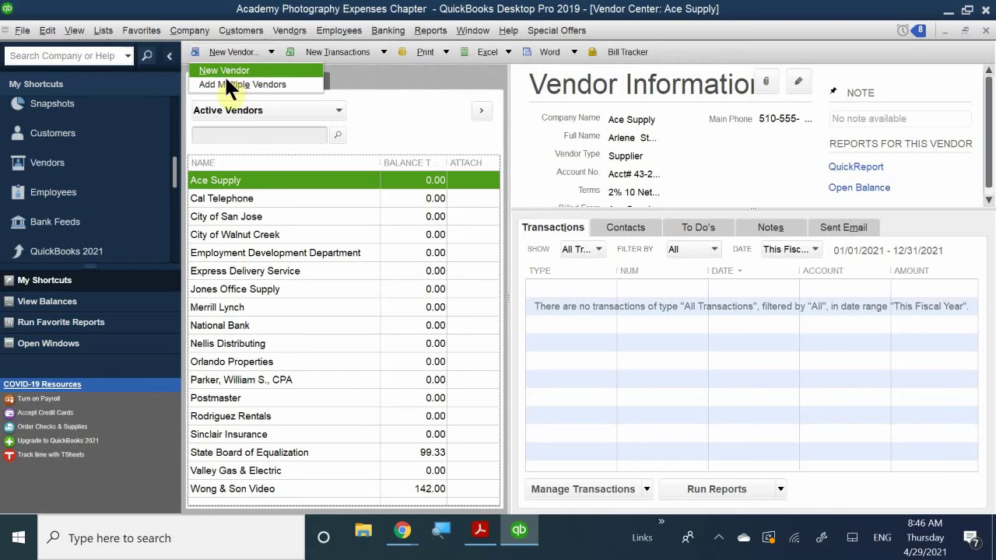
Step: Dismiss the New Vendor dropdown without picking an option
{"action": "key", "text": "Escape"}
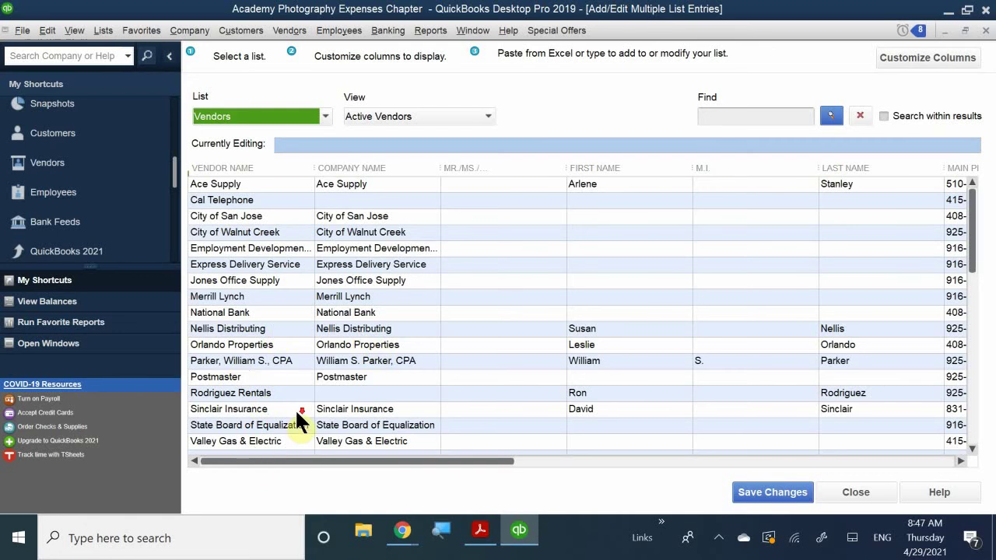
Step: Close the Time Saving Tip and select the empty new row below Wong & Son Video
{"action": "left_click", "coordinate": [279, 425]}
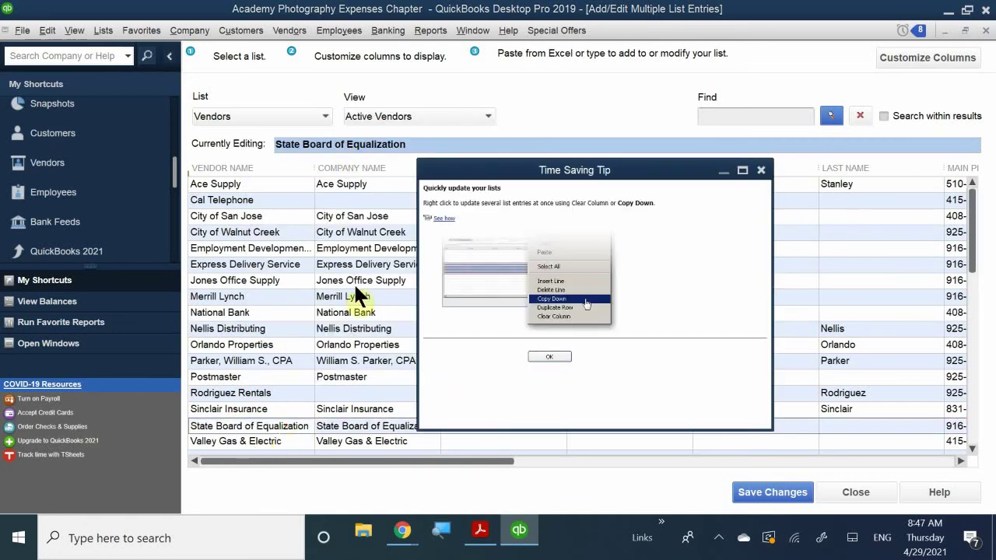
{"action": "left_click_drag", "start_coordinate": [611, 175], "coordinate": [385, 170]}
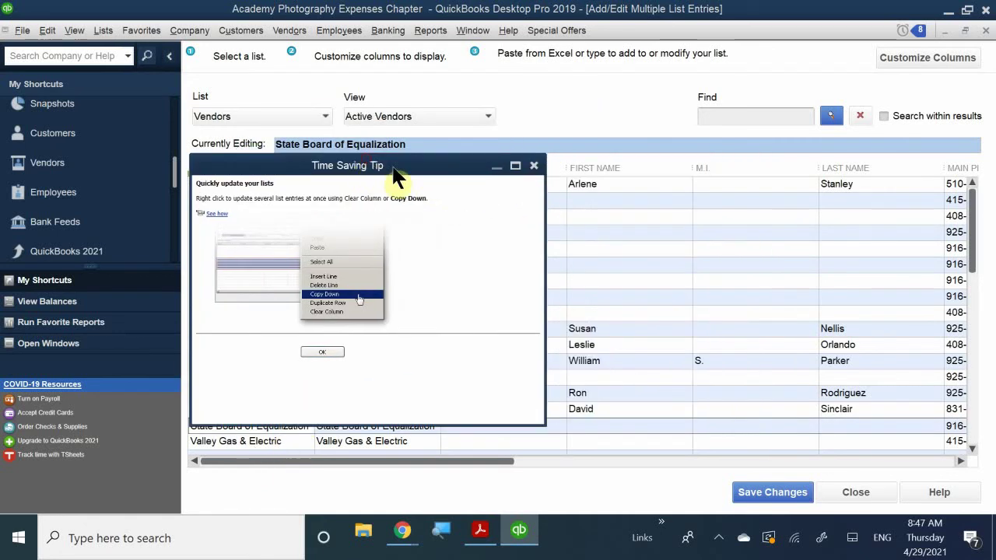
{"action": "left_click", "coordinate": [534, 166]}
{"action": "scroll", "coordinate": [374, 360], "scroll_direction": "down", "scroll_amount": 1}
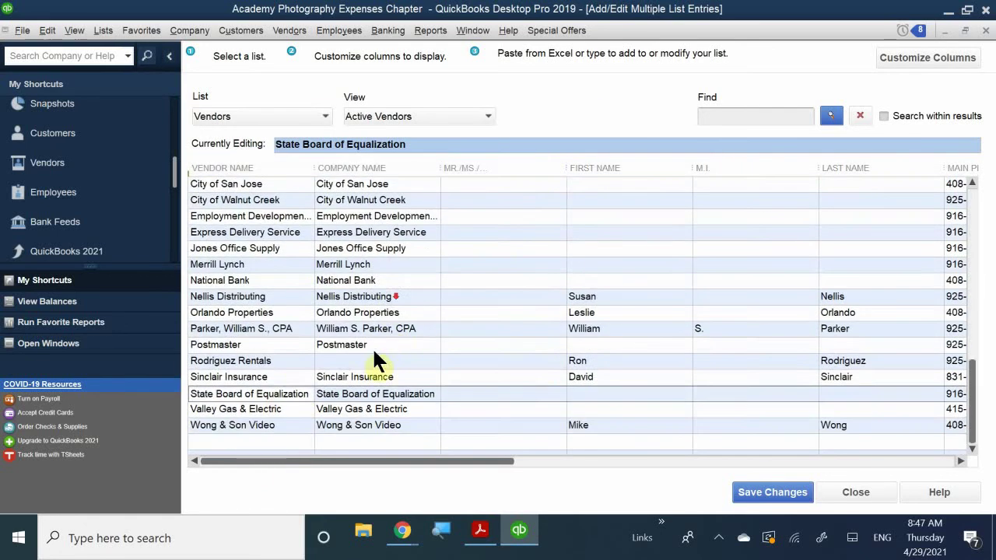
{"action": "left_click", "coordinate": [262, 441]}
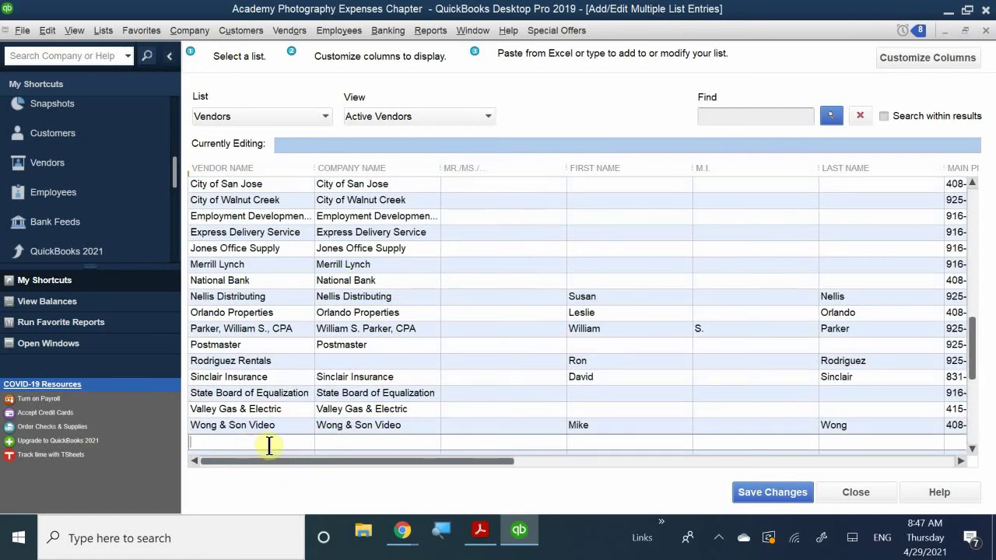
{"action": "scroll", "coordinate": [266, 444], "scroll_direction": "down", "scroll_amount": 1}
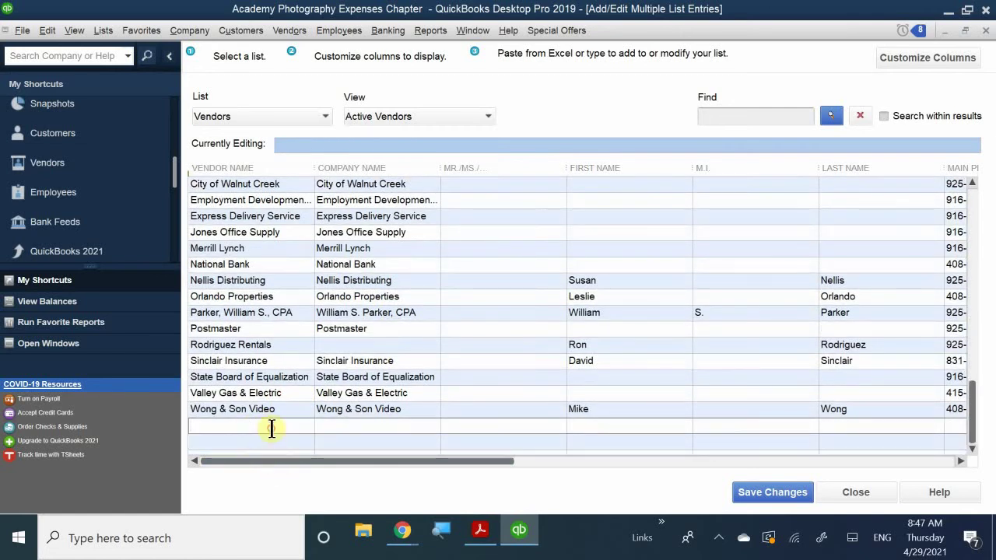
{"action": "left_click", "coordinate": [348, 426]}
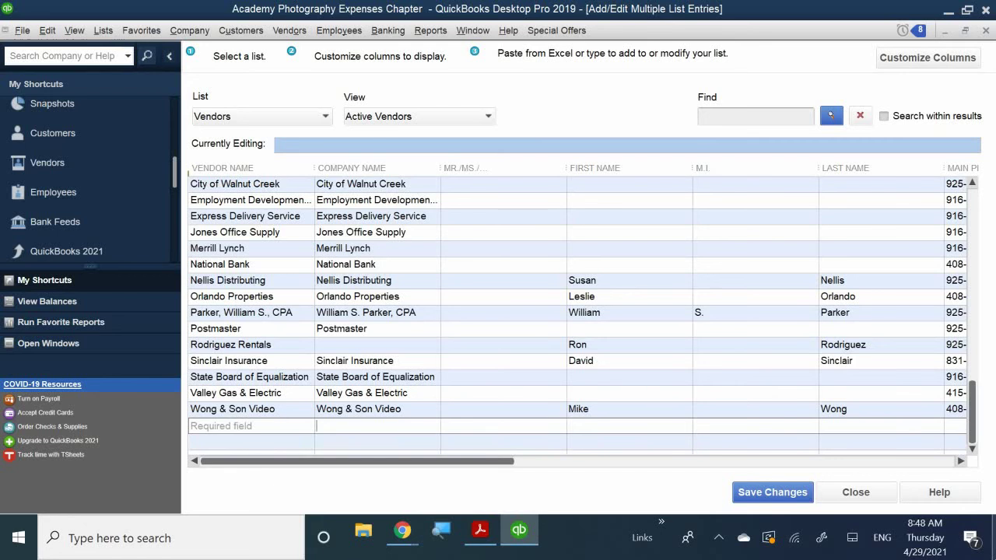
{"action": "scroll", "coordinate": [700, 385], "scroll_direction": "up", "scroll_amount": 1}
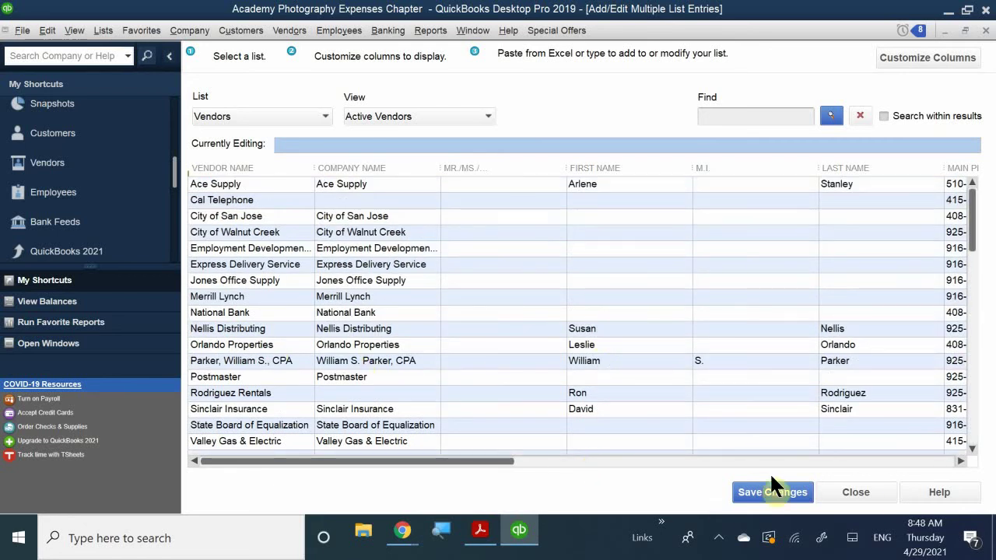
{"action": "scroll", "coordinate": [622, 371], "scroll_direction": "down", "scroll_amount": 3}
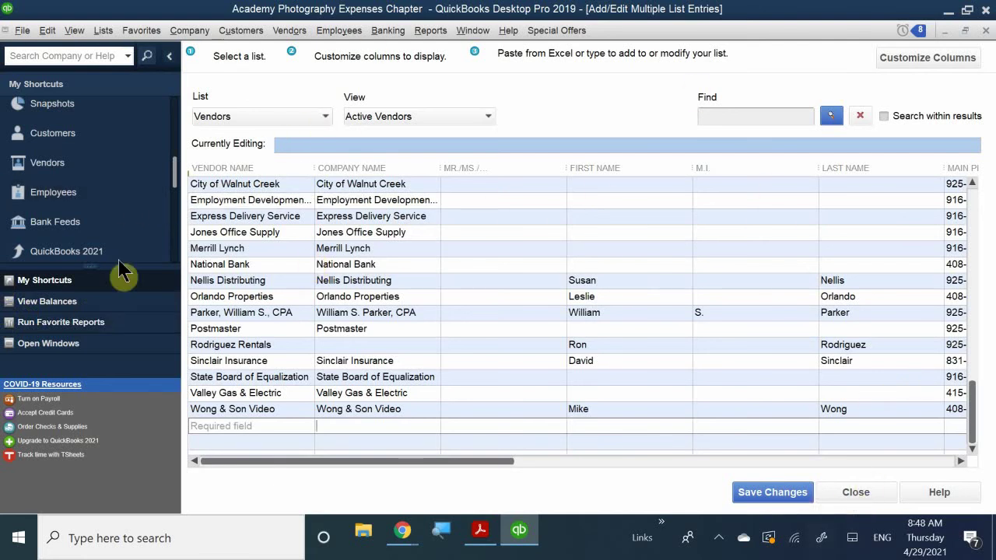
Step: Close the Add/Edit Multiple List Entries grid and briefly view the New Vendor options
{"action": "left_click", "coordinate": [984, 31]}
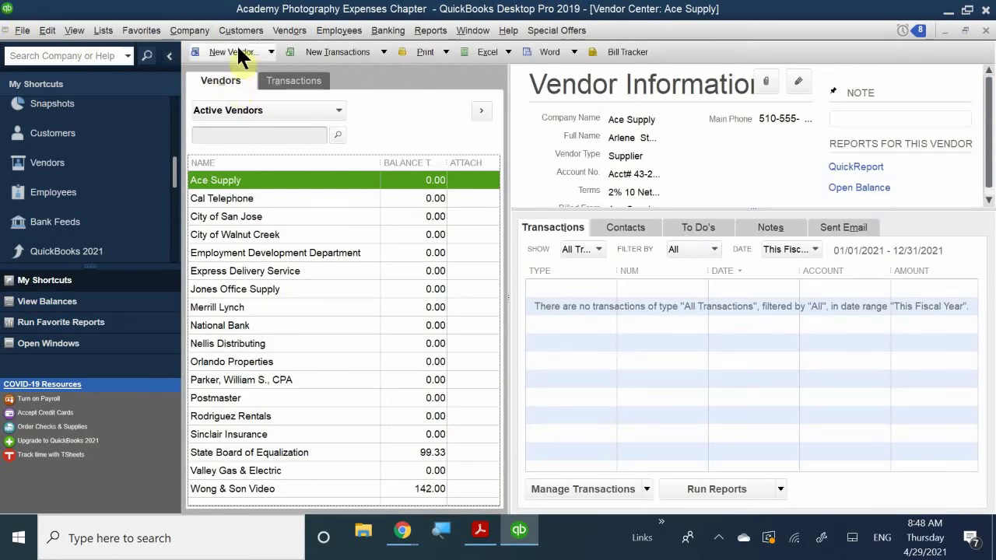
{"action": "left_click", "coordinate": [208, 44]}
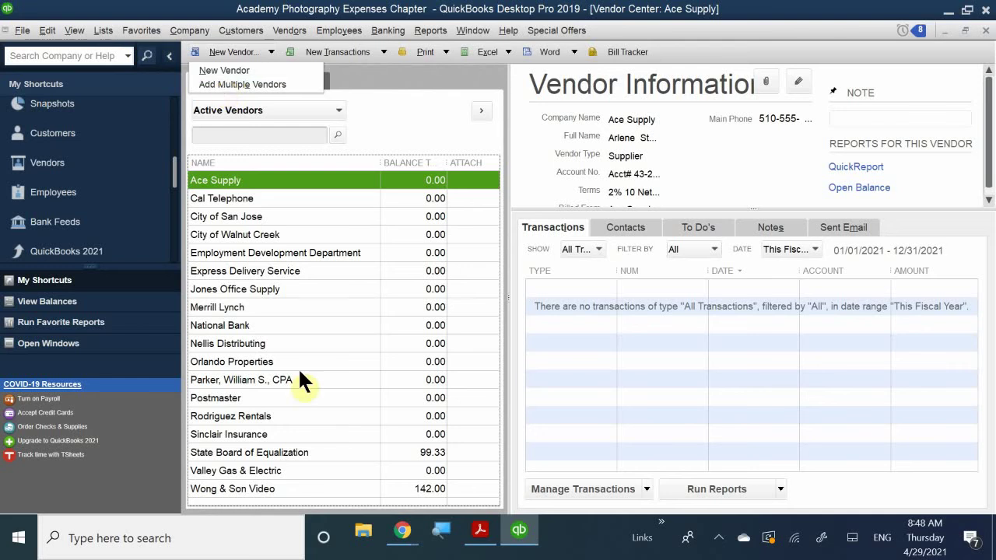
{"action": "left_click", "coordinate": [302, 308]}
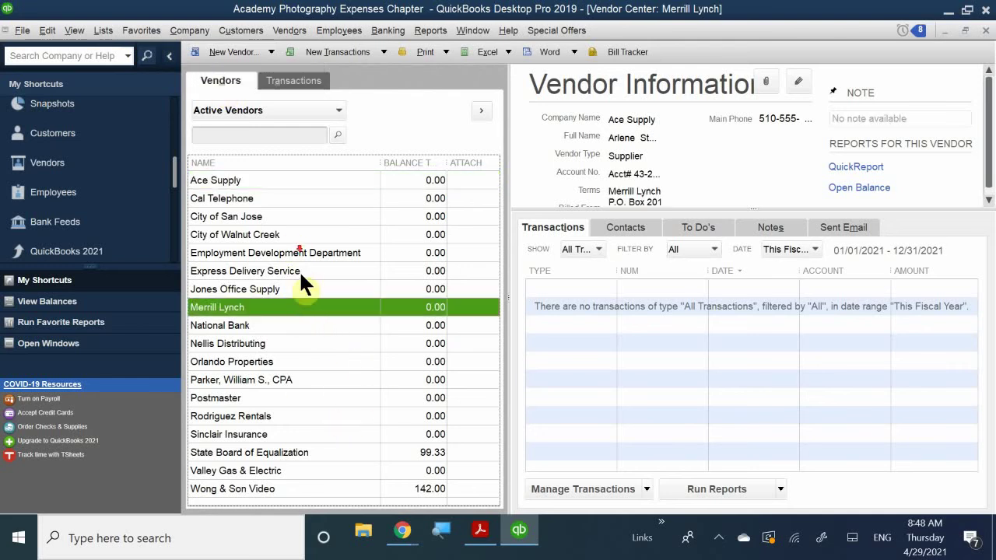
Step: Bring up actions for National Bank, Nellis Distributing and Postmaster, then the Vendors menu
{"action": "right_click", "coordinate": [287, 327]}
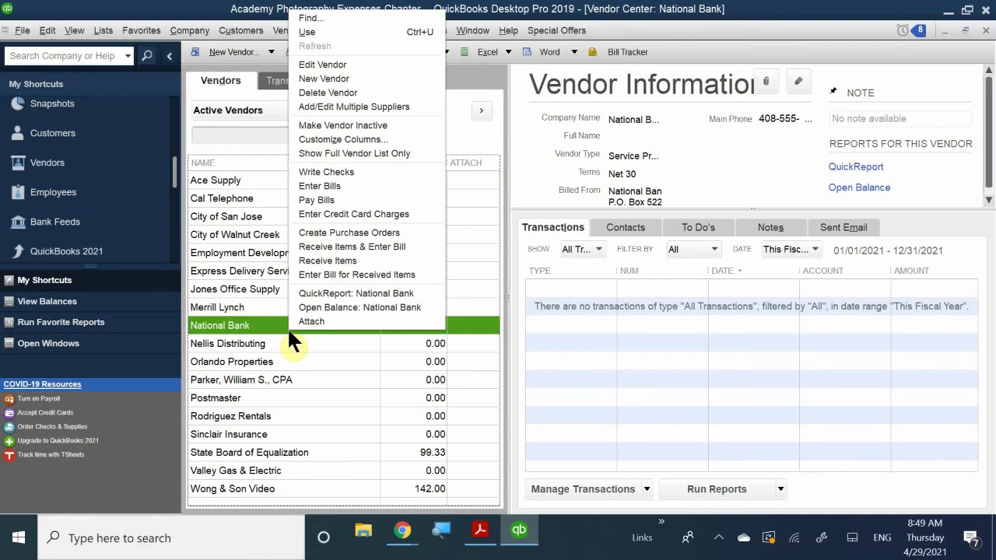
{"action": "right_click", "coordinate": [293, 344]}
{"action": "right_click", "coordinate": [282, 398]}
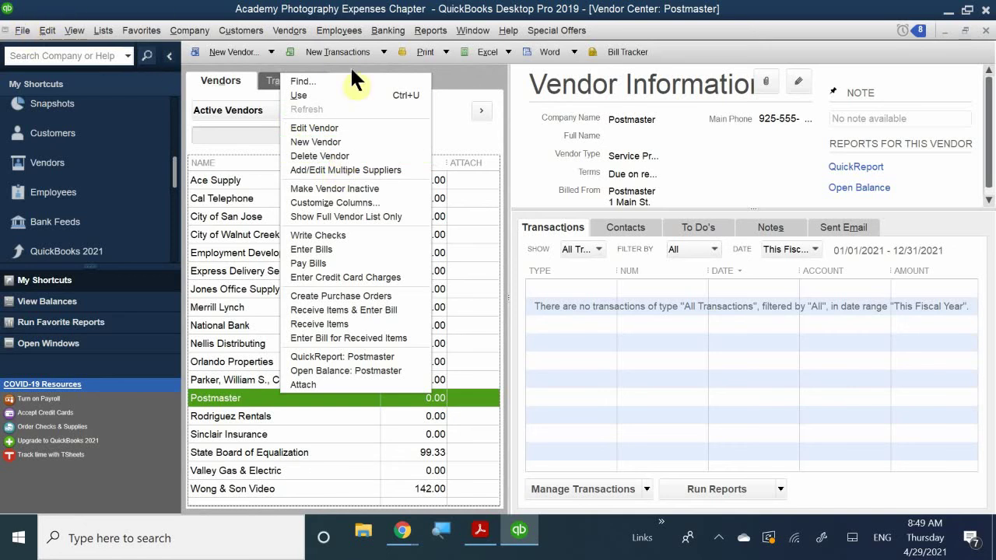
{"action": "left_click", "coordinate": [273, 31]}
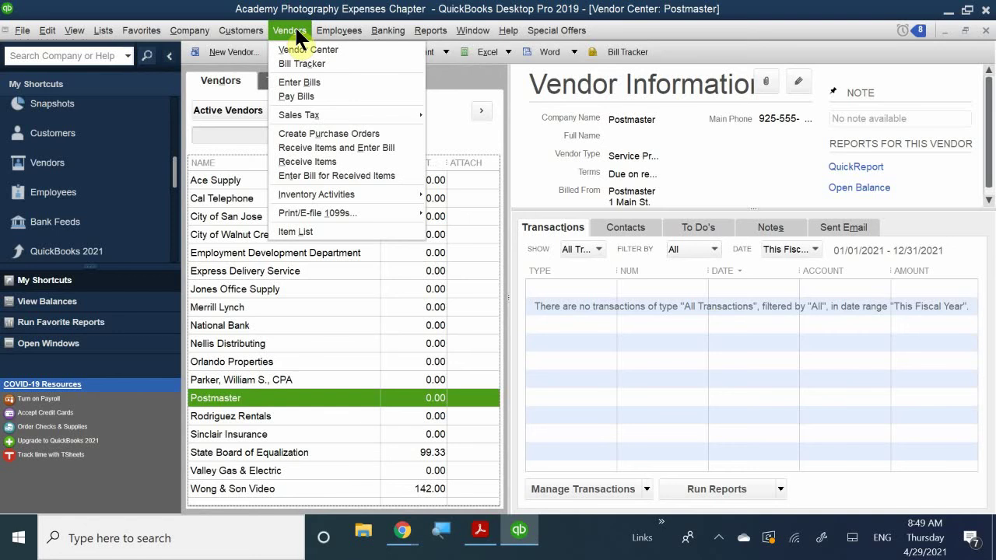
{"action": "left_click", "coordinate": [6, 31]}
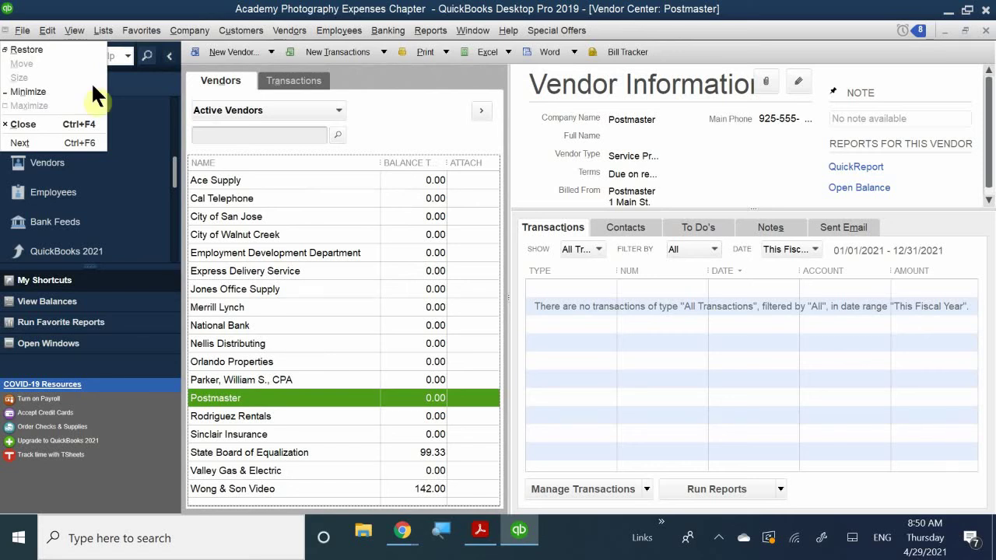
{"action": "mouse_move", "coordinate": [556, 30]}
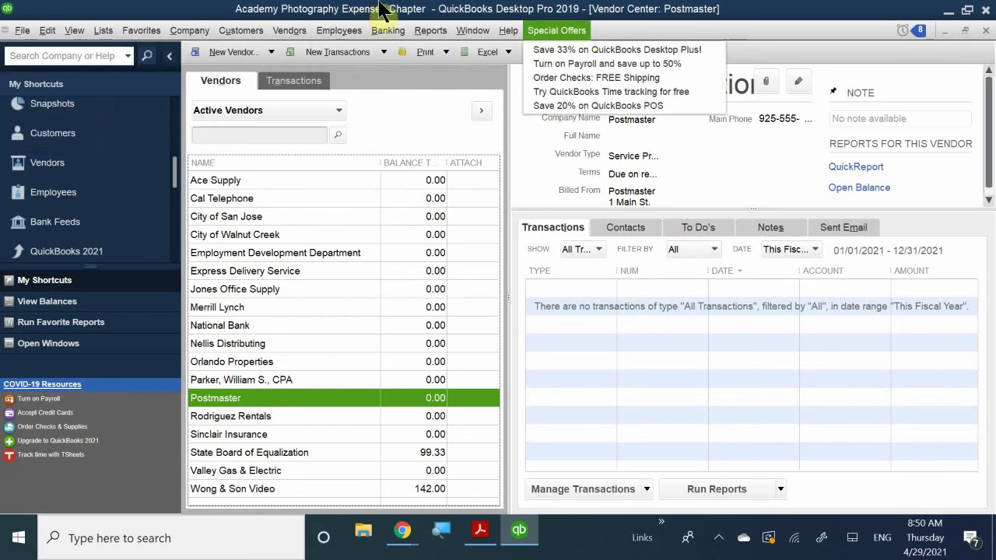
{"action": "left_click", "coordinate": [382, 11]}
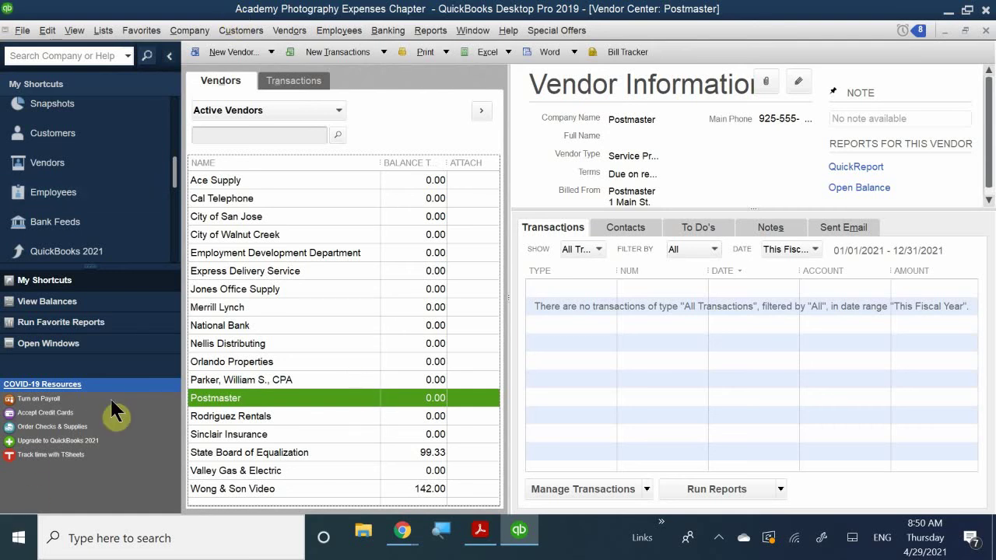
Step: Start a new vendor record from the Sinclair Insurance vendor's context menu
{"action": "right_click", "coordinate": [336, 434]}
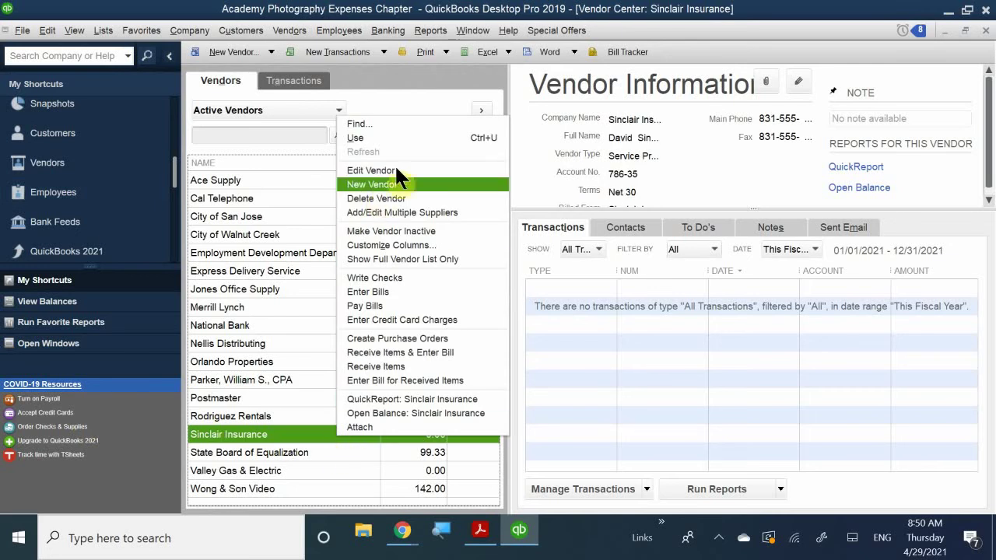
{"action": "left_click", "coordinate": [380, 185]}
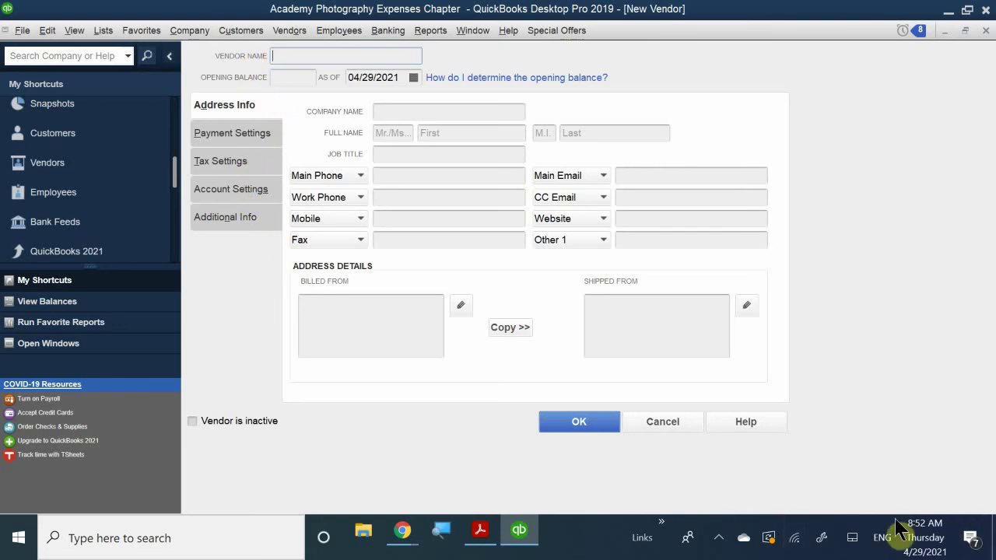
{"action": "left_click", "coordinate": [720, 539]}
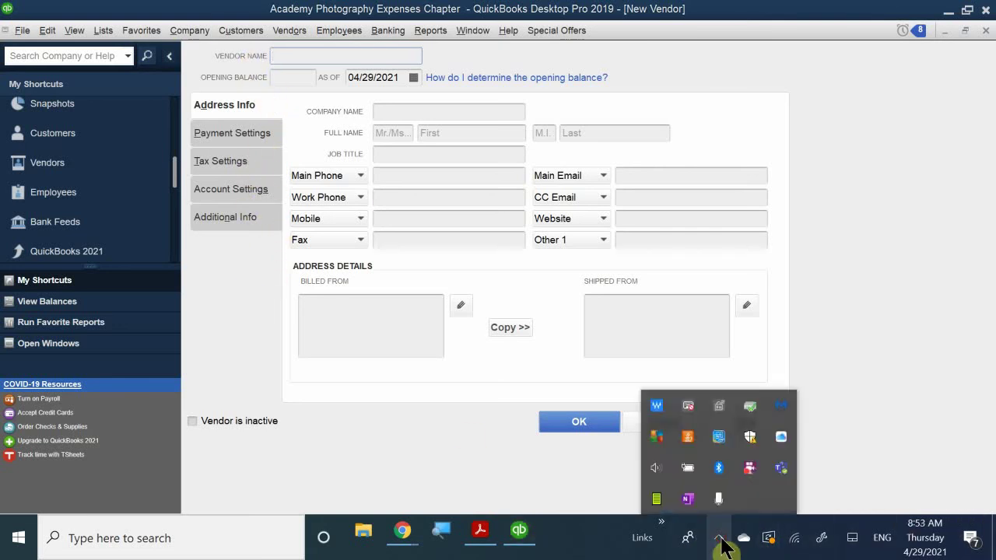
{"action": "left_click", "coordinate": [719, 537]}
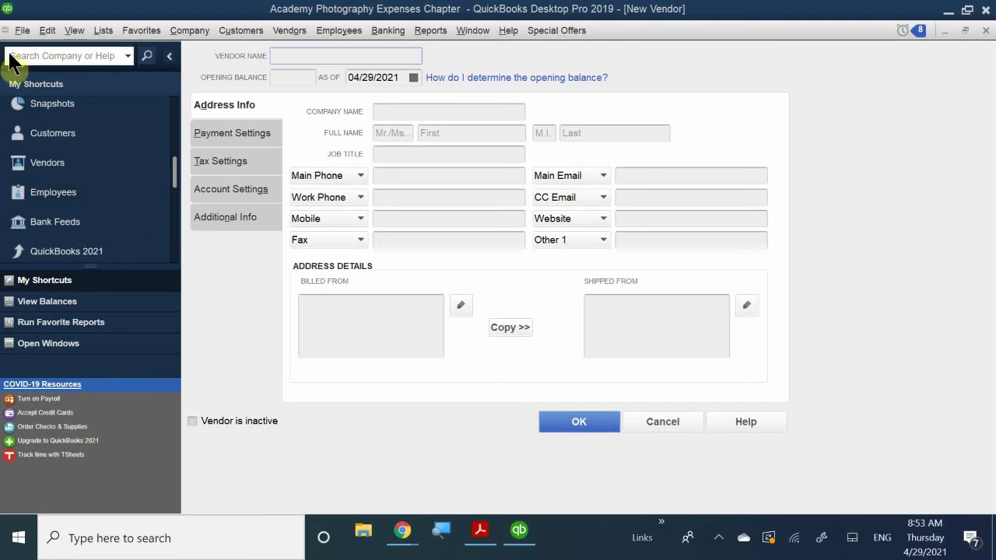
Step: Enter 'Boswell Consulting' as the new vendor's company name
{"action": "left_click", "coordinate": [287, 60]}
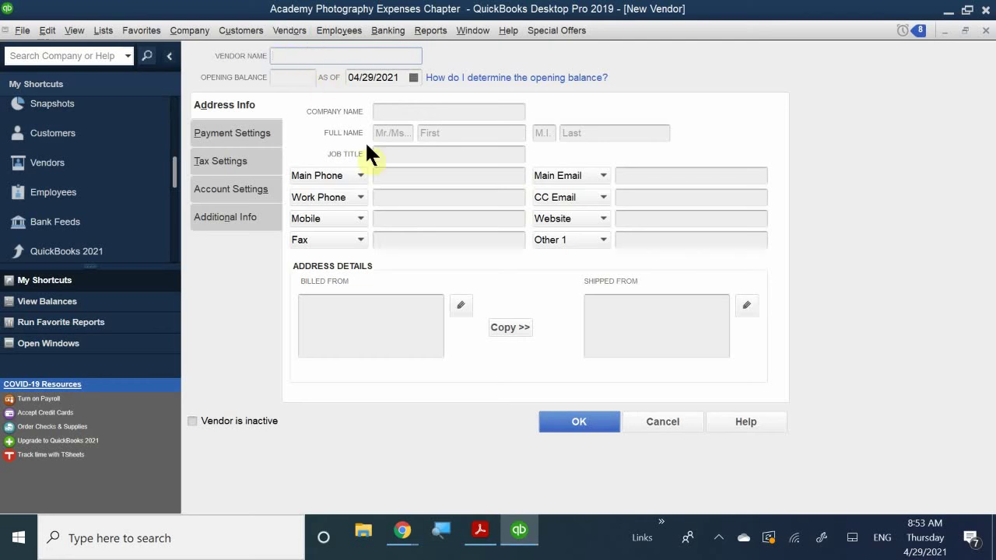
{"action": "left_click", "coordinate": [406, 115]}
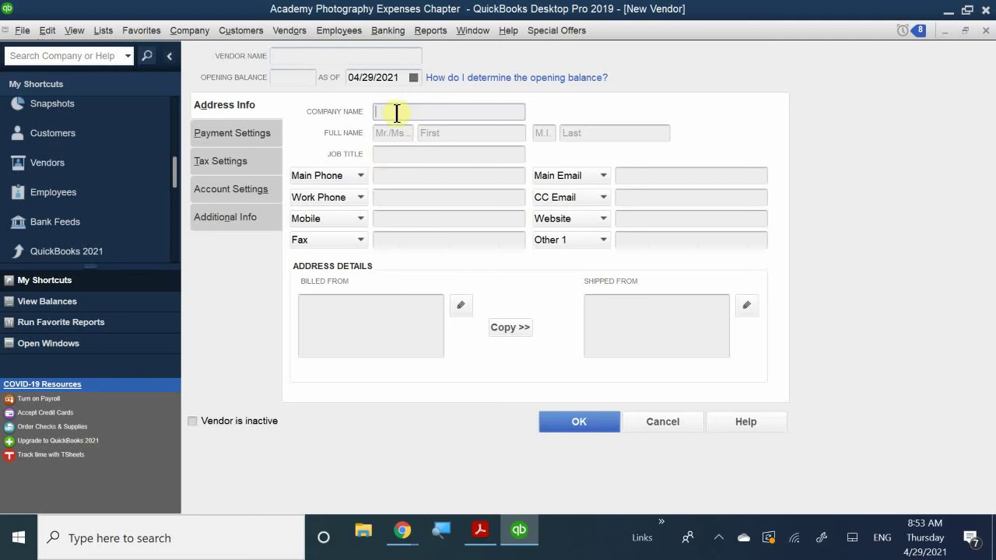
{"action": "left_click", "coordinate": [298, 56]}
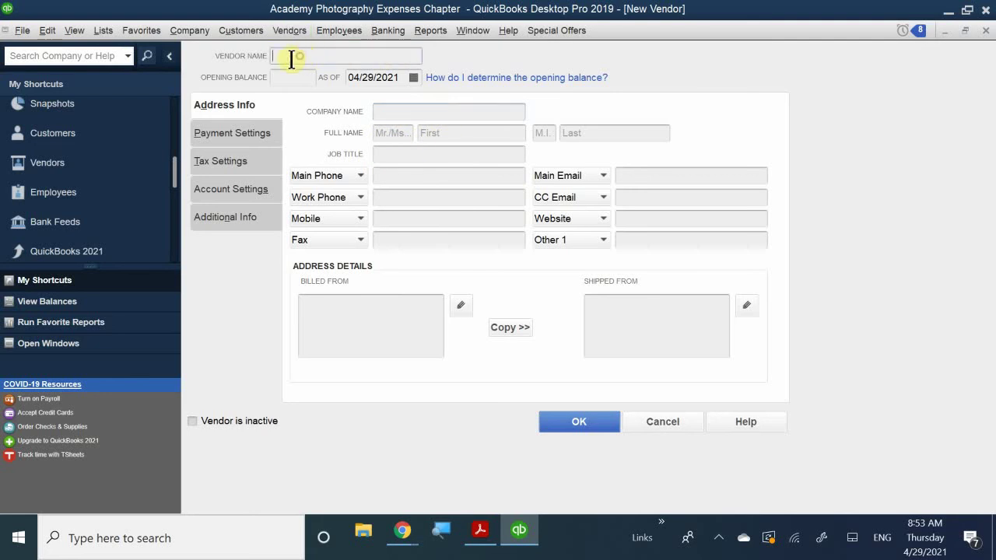
{"action": "left_click", "coordinate": [388, 114]}
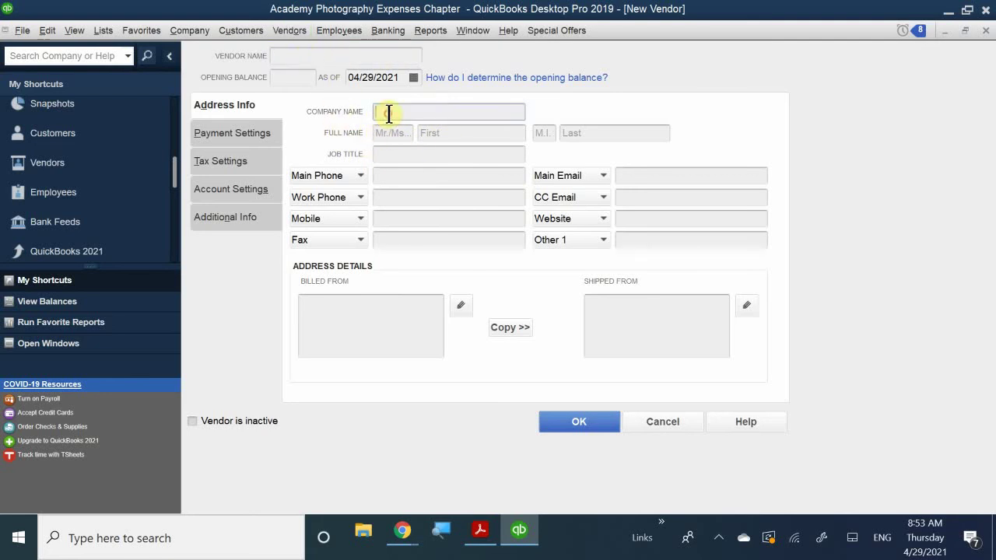
{"action": "type", "text": "Boswell Co"}
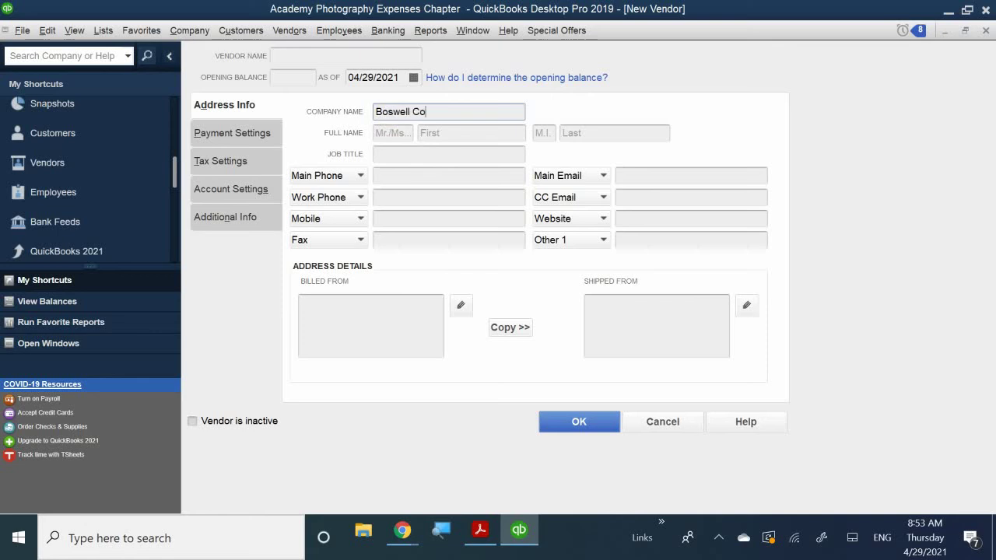
{"action": "type", "text": "nsulting"}
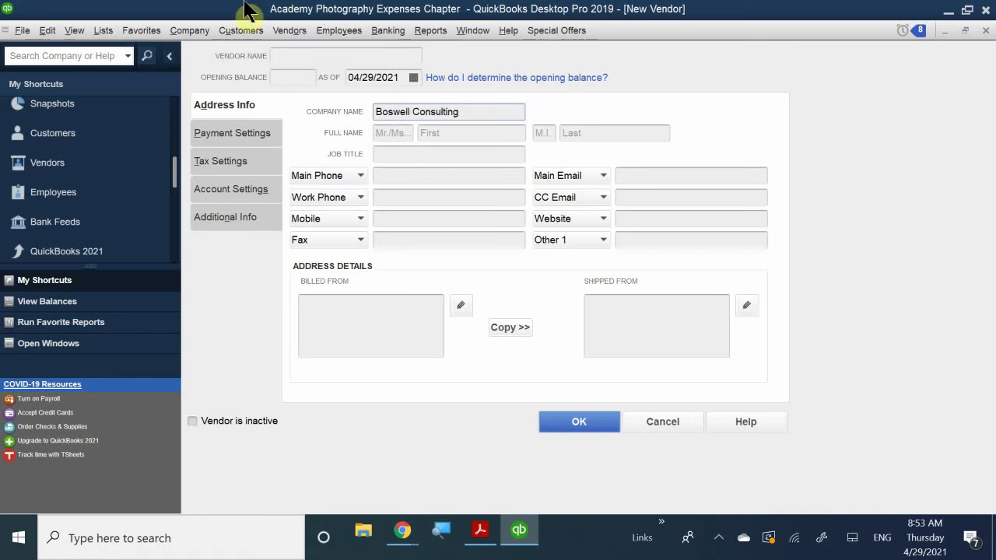
Step: Tab out of Company Name so Boswell Consulting fills Vendor Name and Billed From
{"action": "key", "text": "Tab"}
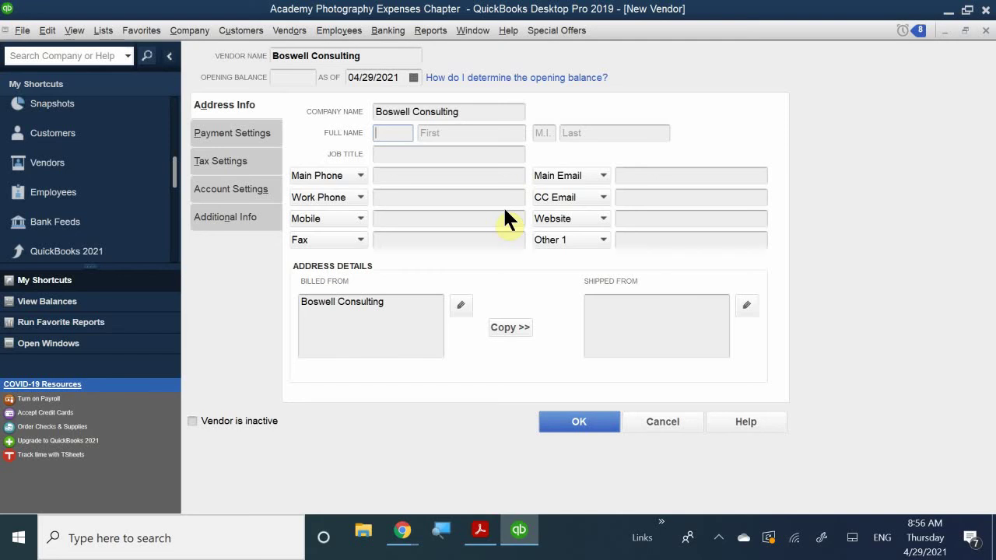
Step: Enter the contact as Mr. with first and last name, and job title Owner
{"action": "type", "text": "Mr."}
{"action": "left_click", "coordinate": [446, 134]}
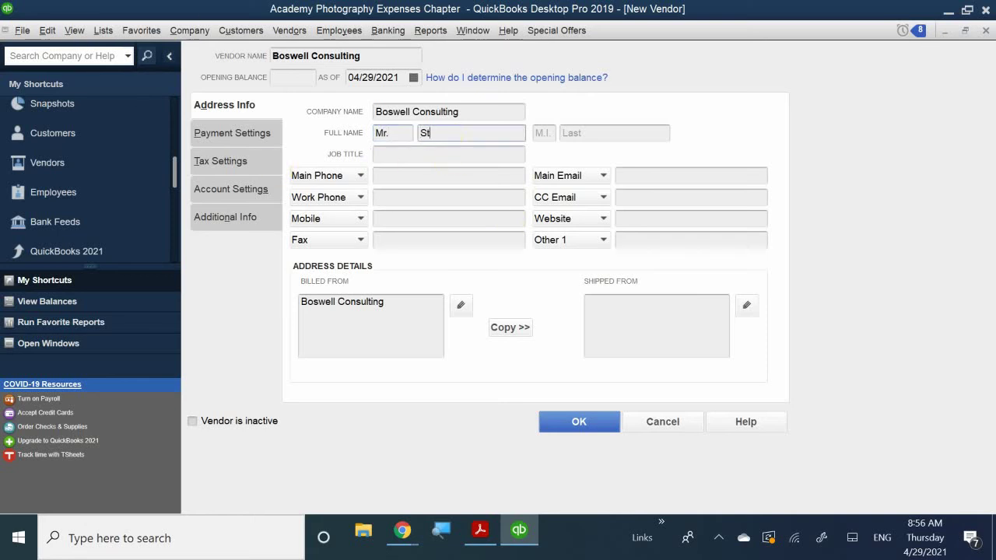
{"action": "left_click", "coordinate": [589, 133]}
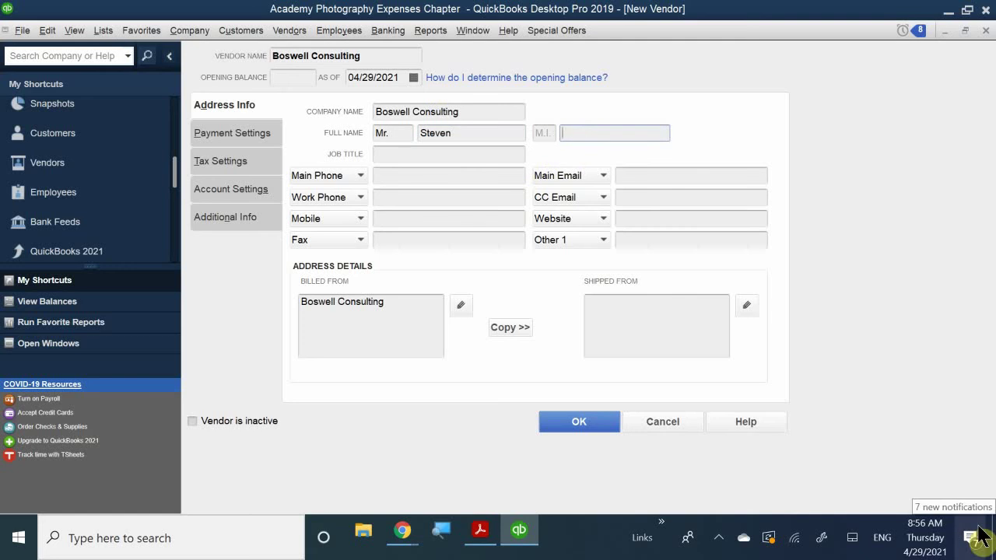
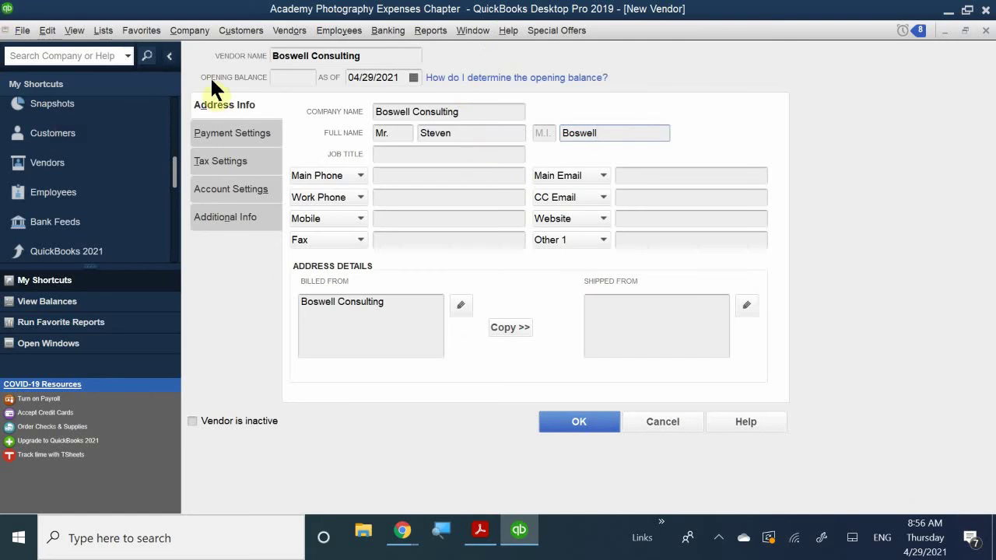
{"action": "left_click", "coordinate": [390, 158]}
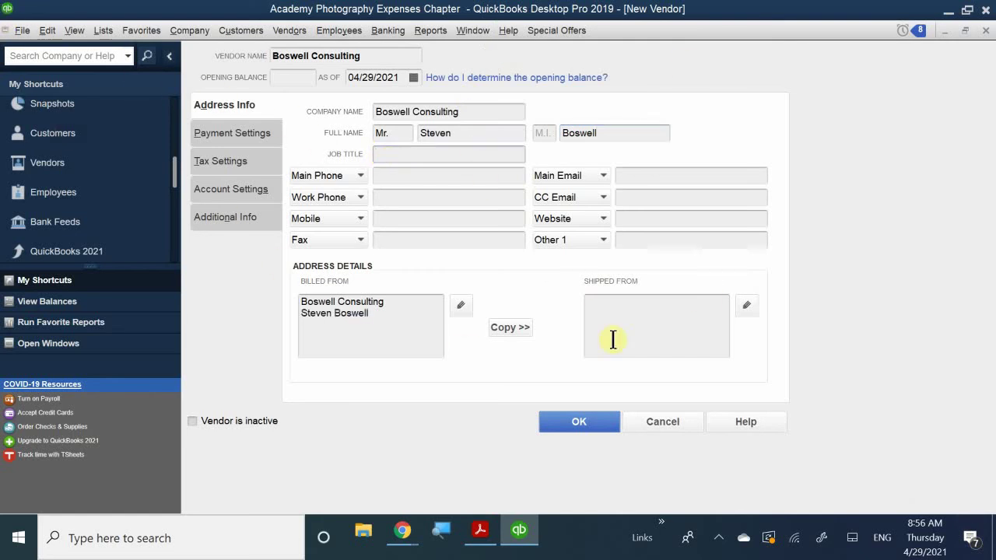
{"action": "type", "text": "Owner"}
Step: Fill in the vendor's main phone and work phone numbers
{"action": "left_click", "coordinate": [396, 175]}
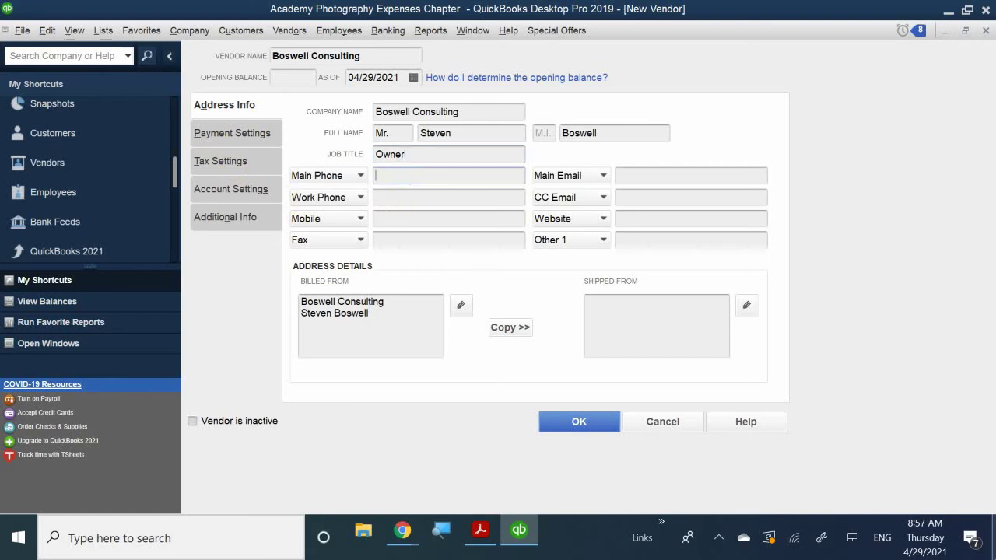
{"action": "type", "text": "510-555-0305"}
{"action": "left_click", "coordinate": [396, 196]}
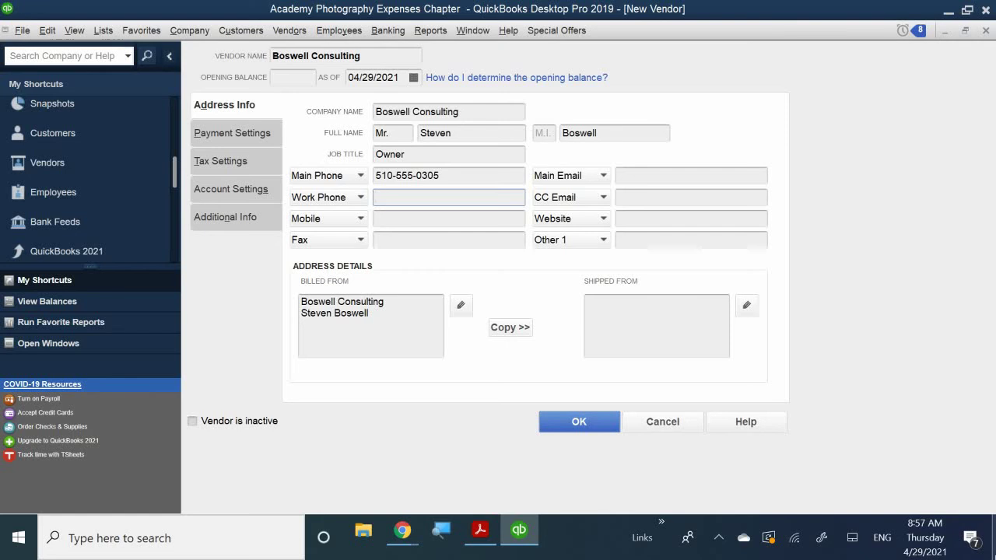
{"action": "type", "text": "510-555-5500"}
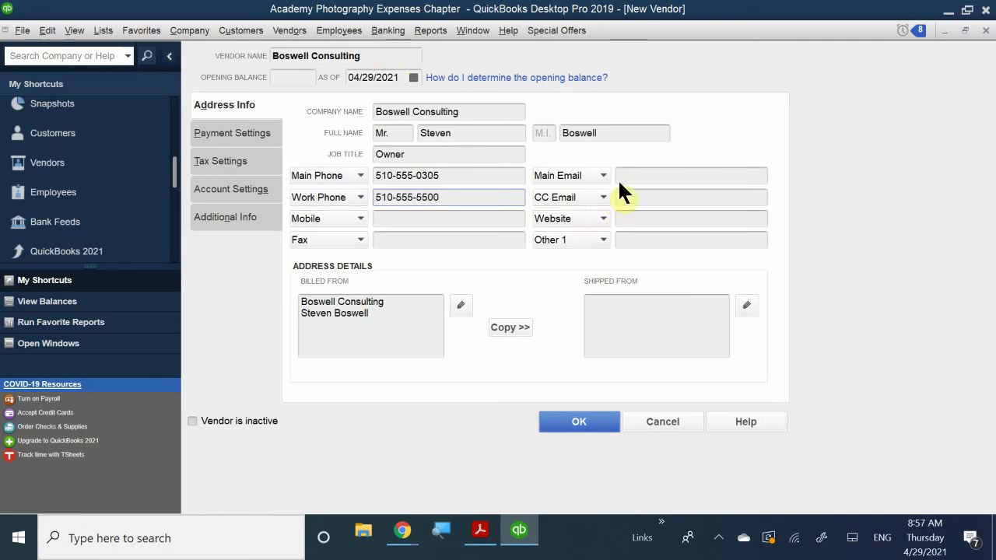
Step: Enter the contact's main email address, correcting the typos
{"action": "left_click", "coordinate": [641, 175]}
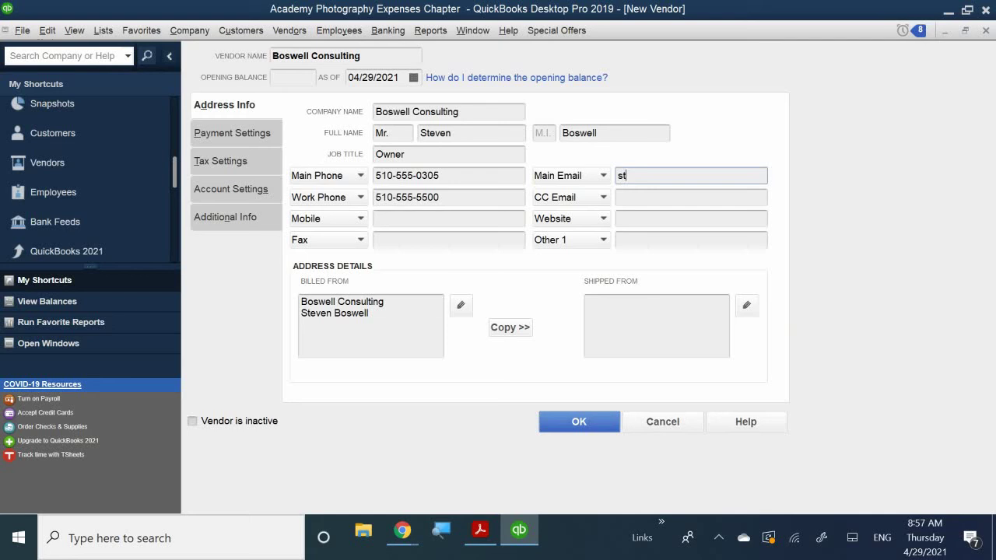
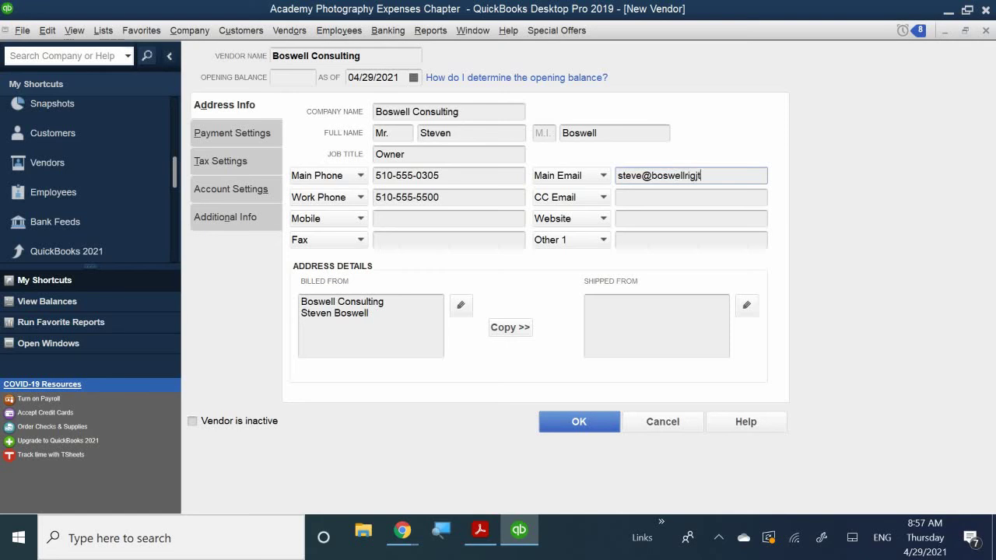
{"action": "left_click", "coordinate": [639, 221]}
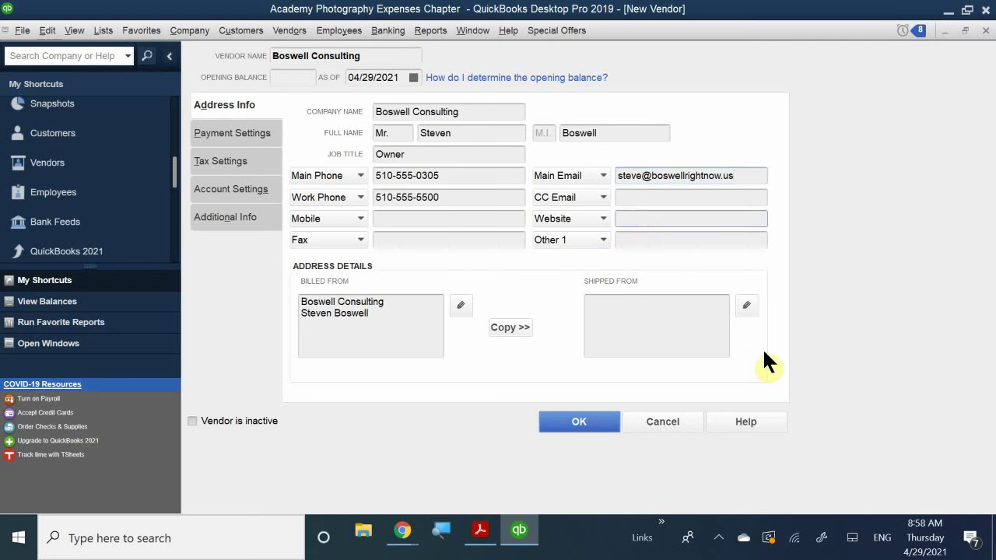
{"action": "type", "text": "www.boswellrightnow.i"}
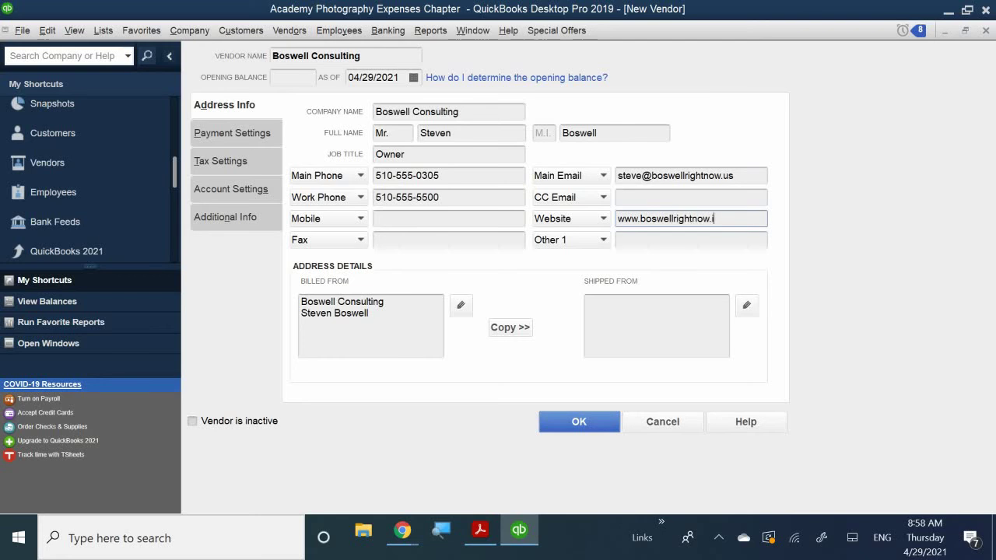
{"action": "key", "text": "BackSpace"}
{"action": "type", "text": "us"}
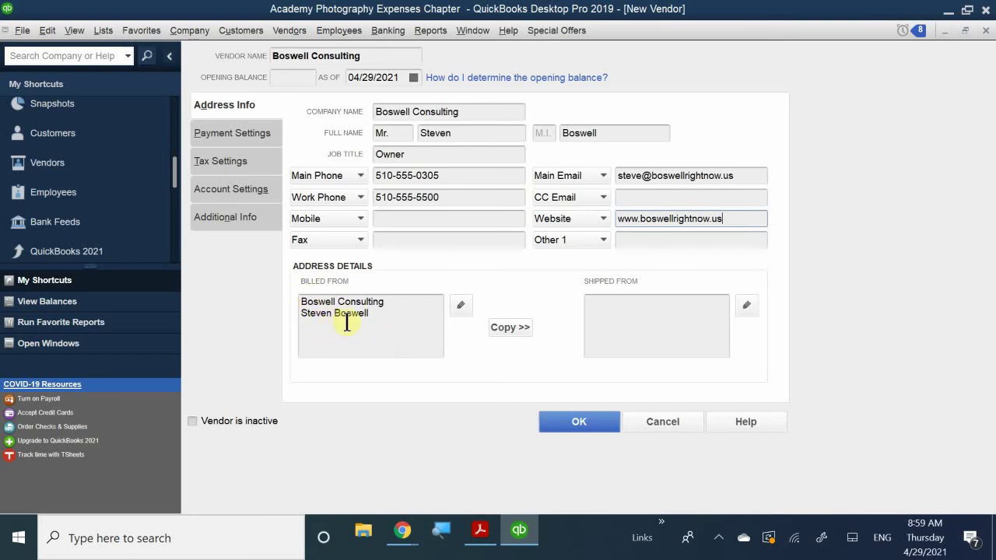
{"action": "left_click", "coordinate": [373, 312]}
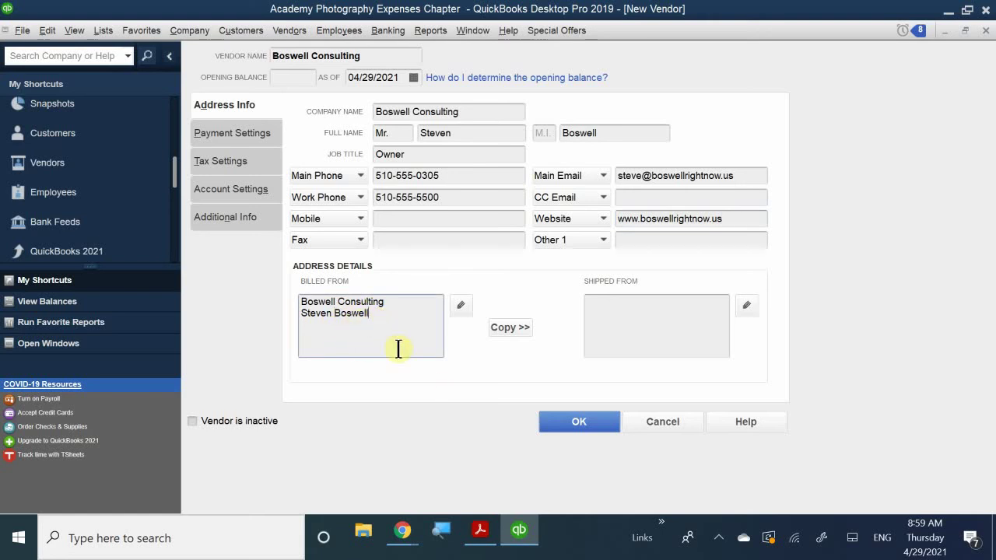
{"action": "key", "text": "Return"}
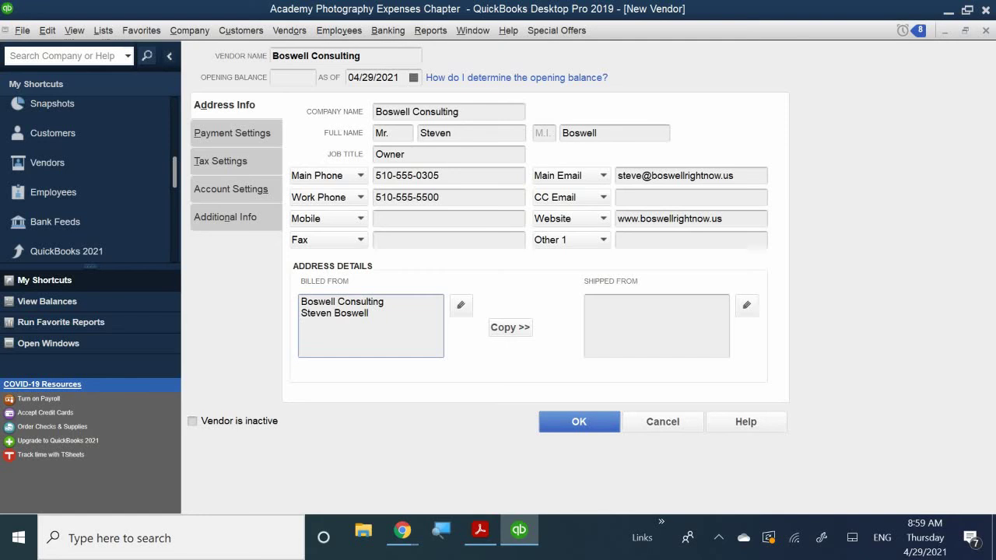
{"action": "key", "text": "Return"}
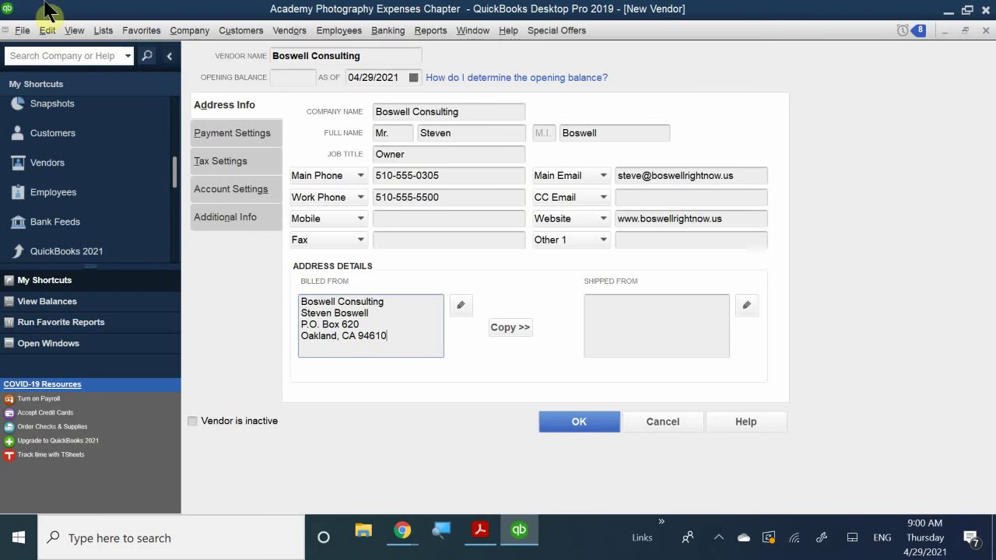
Step: Copy the billing address into the Shipped From box and accept it
{"action": "left_click", "coordinate": [506, 328]}
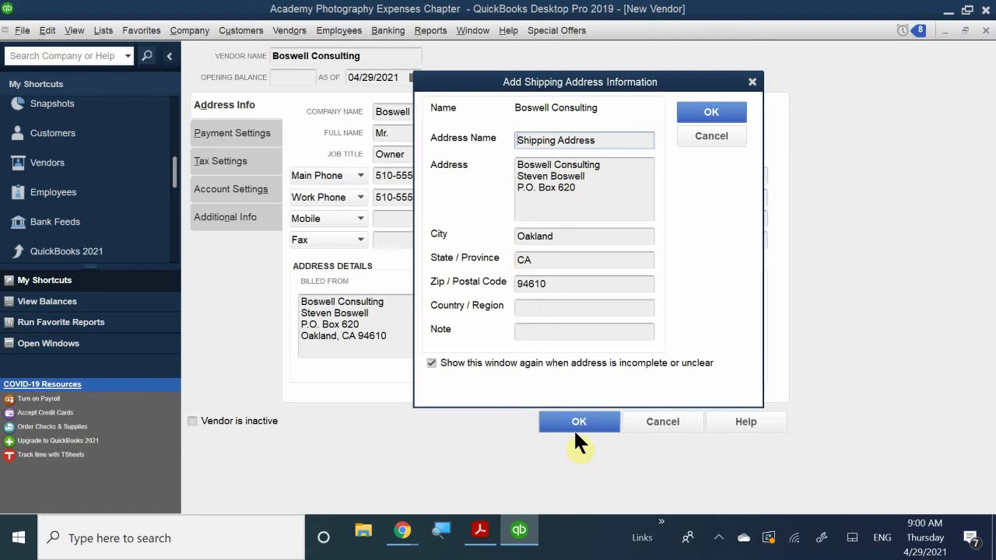
{"action": "left_click", "coordinate": [706, 115]}
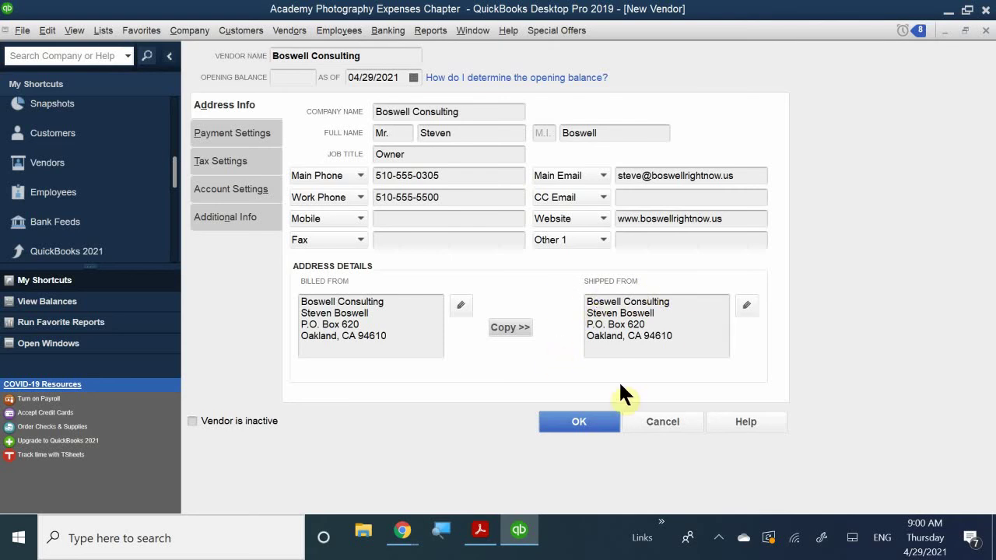
{"action": "left_click", "coordinate": [663, 314]}
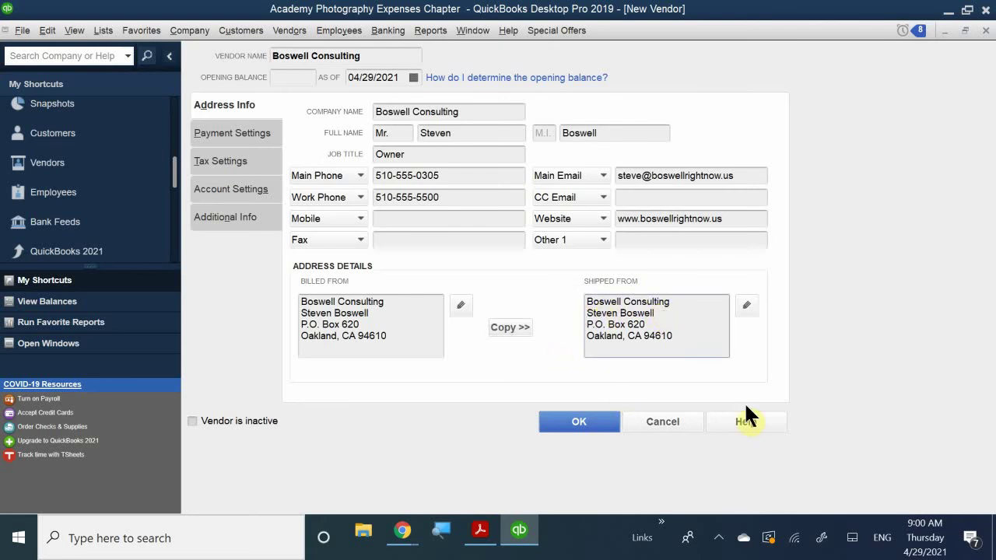
Step: Delete the contact name line from the shipping address, then show Payment Settings
{"action": "key", "text": "BackSpace"}
{"action": "key", "text": "BackSpace"}
{"action": "key", "text": "BackSpace"}
{"action": "key", "text": "BackSpace"}
{"action": "key", "text": "BackSpace"}
{"action": "key", "text": "BackSpace"}
{"action": "key", "text": "BackSpace"}
{"action": "key", "text": "BackSpace"}
{"action": "key", "text": "BackSpace"}
{"action": "key", "text": "BackSpace"}
{"action": "key", "text": "BackSpace"}
{"action": "key", "text": "BackSpace"}
{"action": "key", "text": "BackSpace"}
{"action": "key", "text": "BackSpace"}
{"action": "key", "text": "BackSpace"}
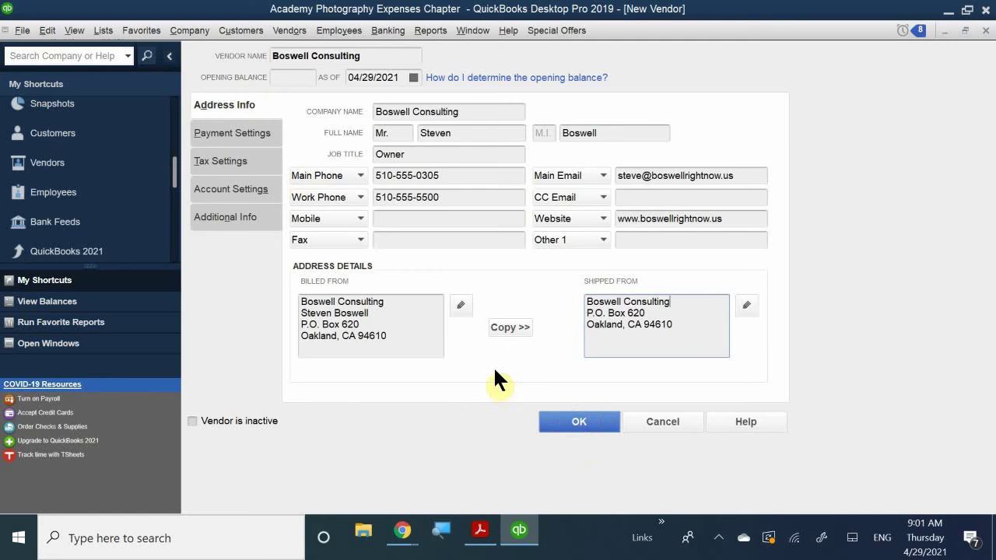
{"action": "left_click", "coordinate": [230, 138]}
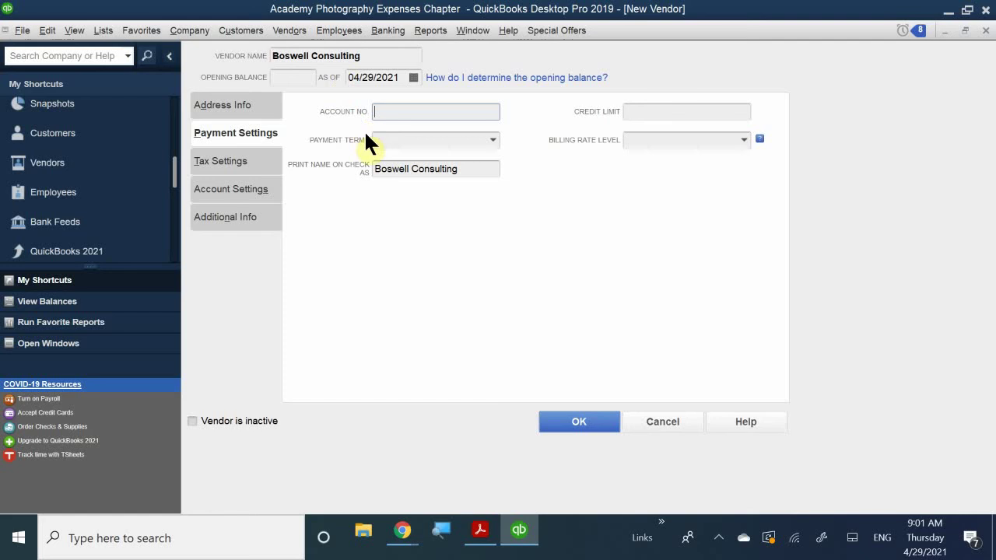
Step: Enter the vendor's account number and drop down the Payment Terms list
{"action": "left_click", "coordinate": [383, 112]}
{"action": "type", "text": "66-112"}
{"action": "left_click", "coordinate": [435, 145]}
{"action": "left_click", "coordinate": [492, 142]}
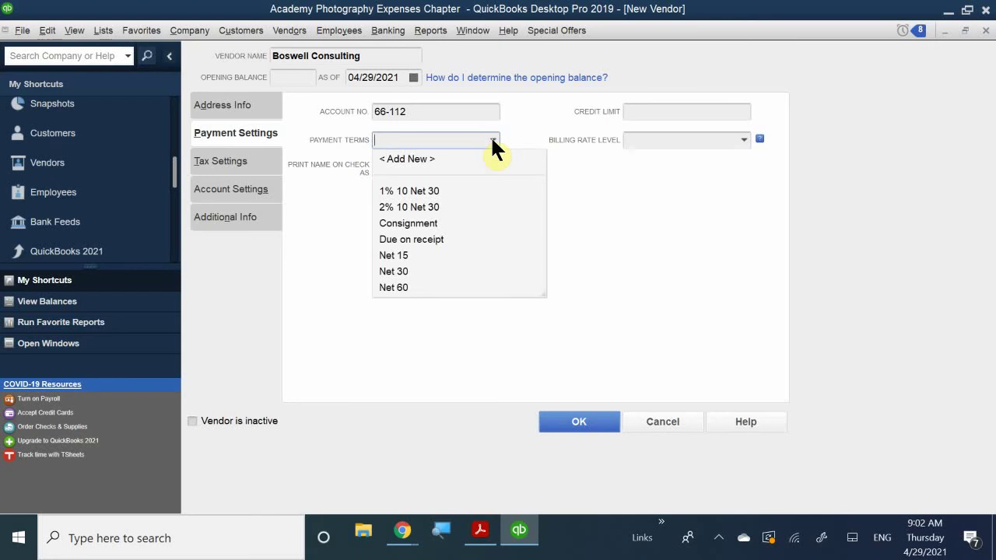
Step: Choose 2% 10 Net 30 payment terms, then show Tax Settings
{"action": "left_click", "coordinate": [408, 208]}
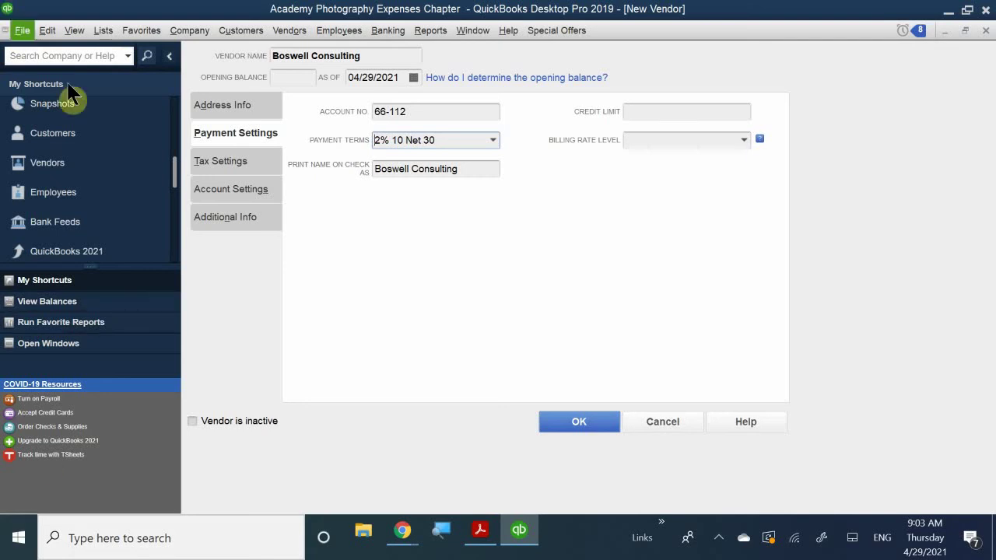
{"action": "left_click", "coordinate": [220, 161]}
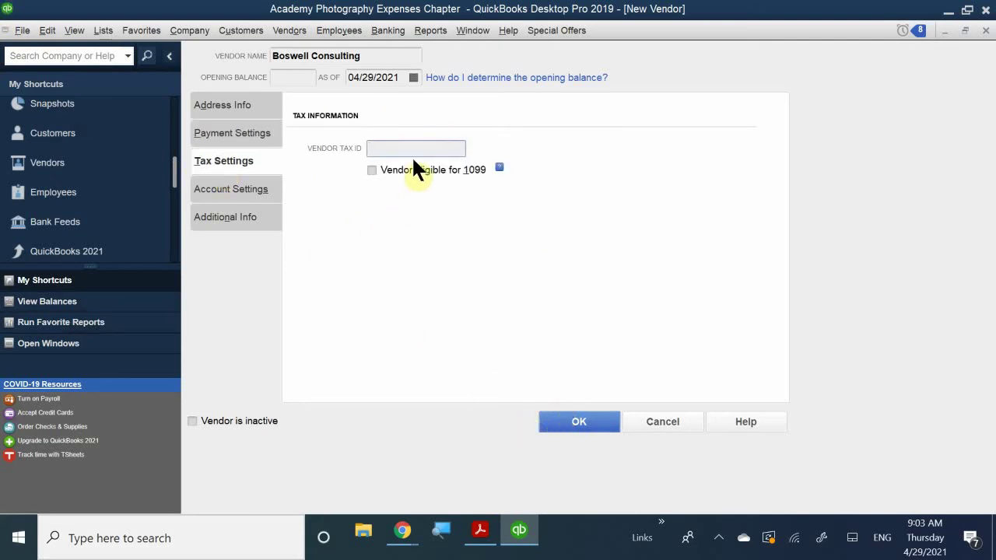
Step: Enter the vendor's tax ID in the Vendor Tax ID field
{"action": "left_click", "coordinate": [392, 149]}
{"action": "type", "text": "123-12-12341"}
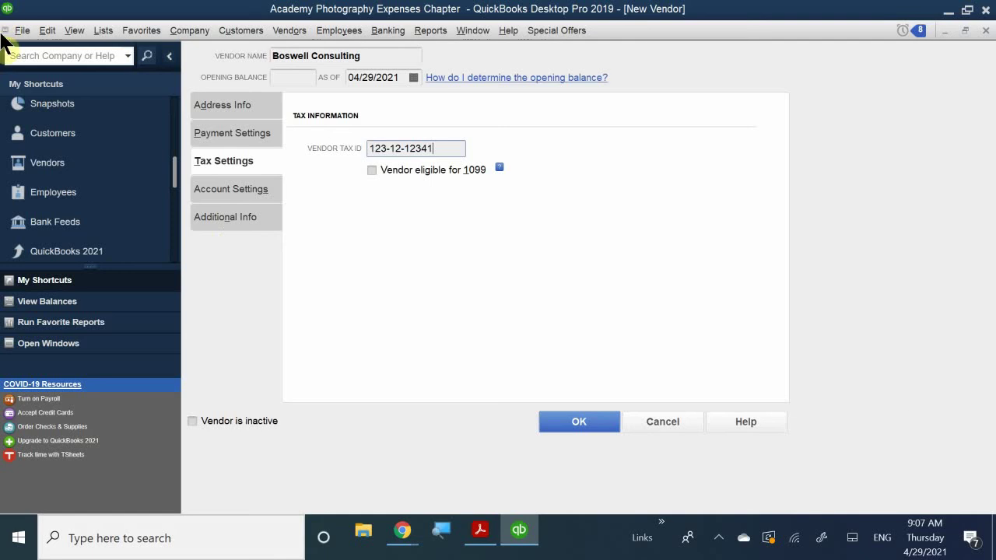
Step: Dismiss the invalid tax ID warning, re-enter it as ###-##-####, and tick Vendor eligible for 1099
{"action": "left_click", "coordinate": [372, 169]}
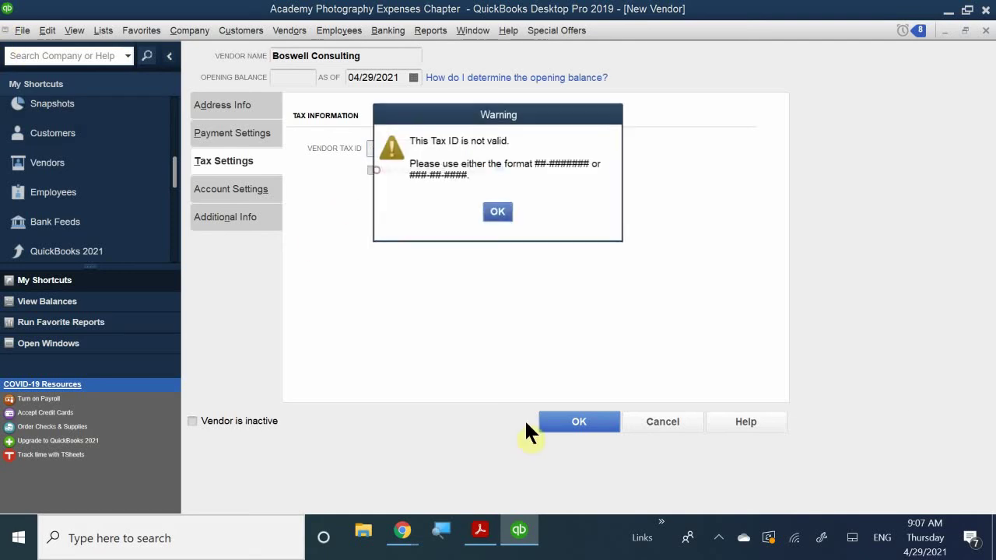
{"action": "left_click", "coordinate": [493, 211]}
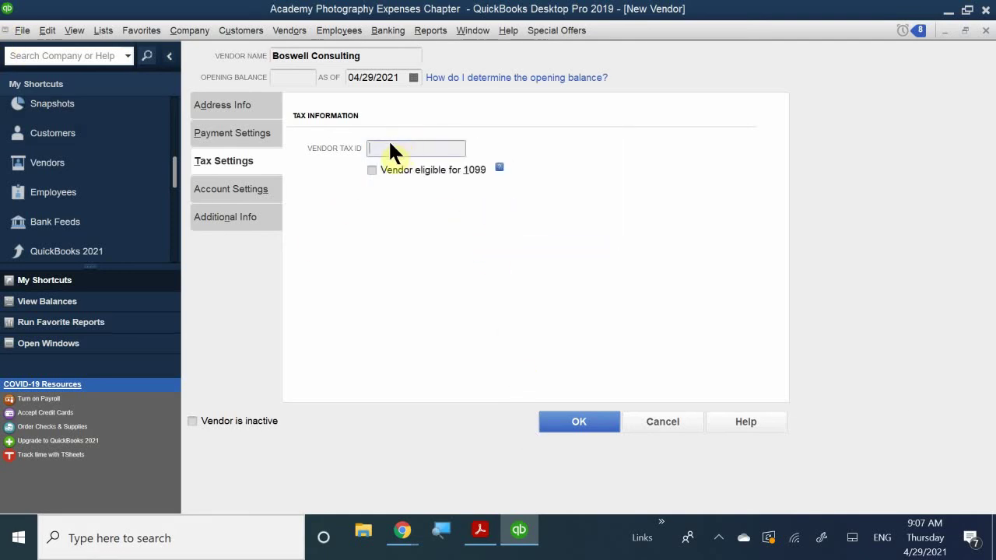
{"action": "type", "text": "123-12-1234"}
{"action": "left_click", "coordinate": [372, 170]}
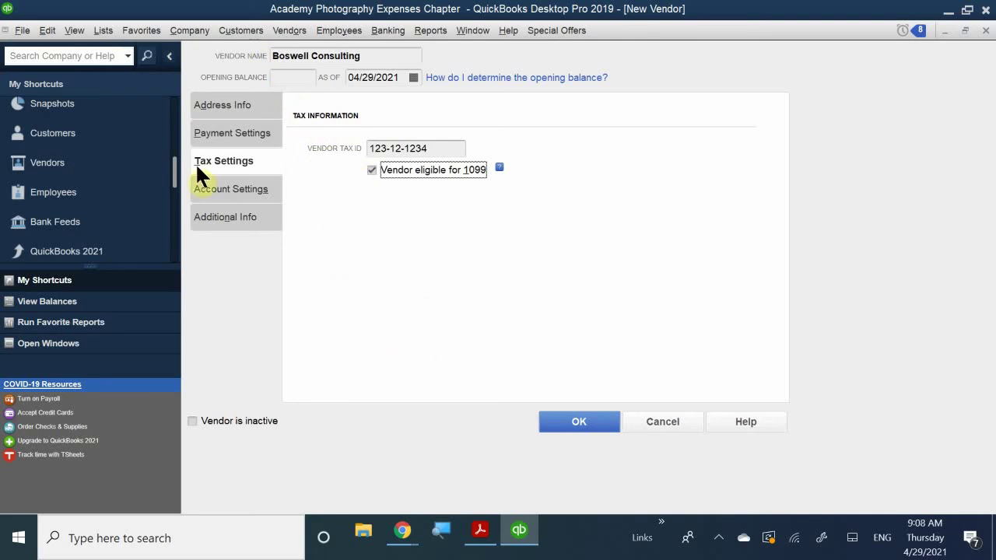
Step: On Account Settings, prefill 66700 · Professional Fees as the first expense account
{"action": "left_click", "coordinate": [236, 195]}
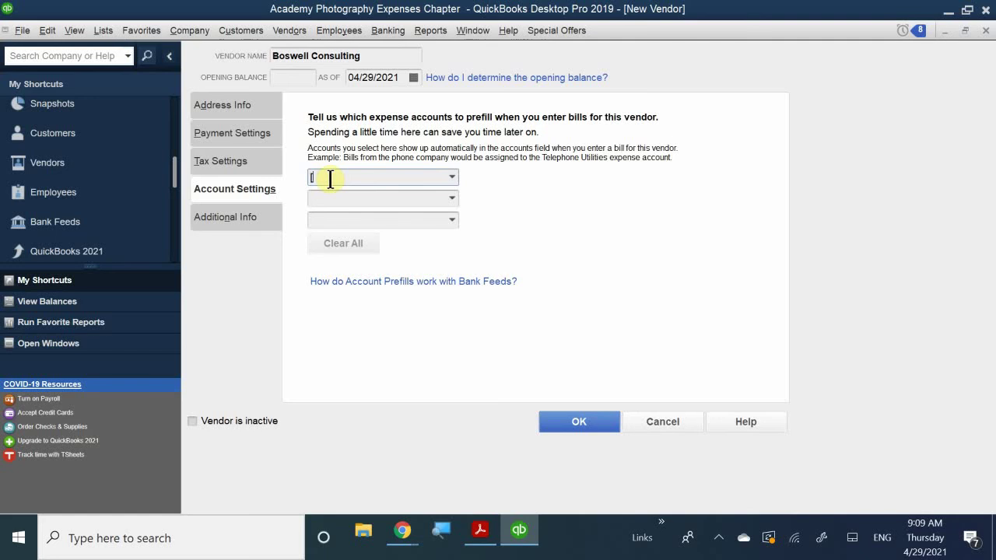
{"action": "type", "text": "P"}
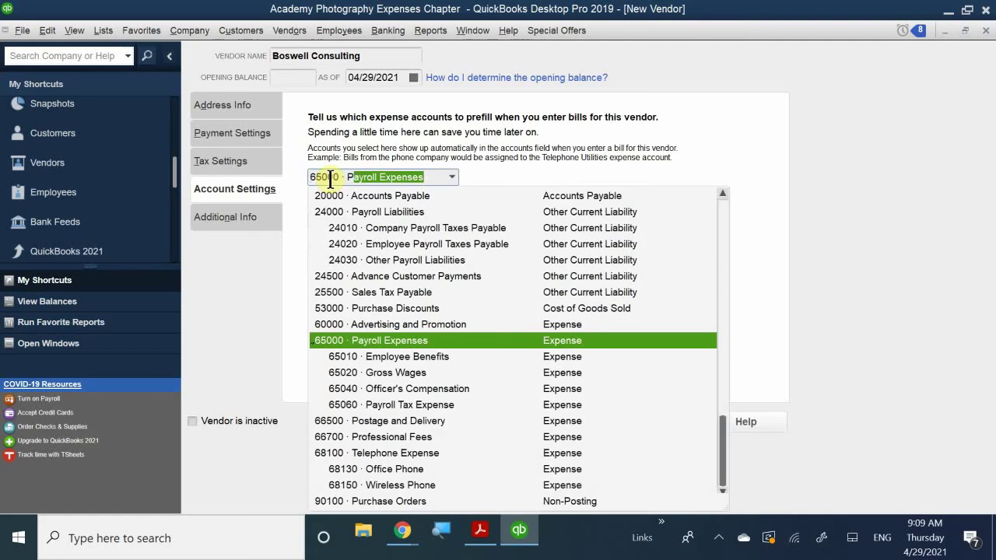
{"action": "key", "text": "Escape"}
{"action": "type", "text": "Pro"}
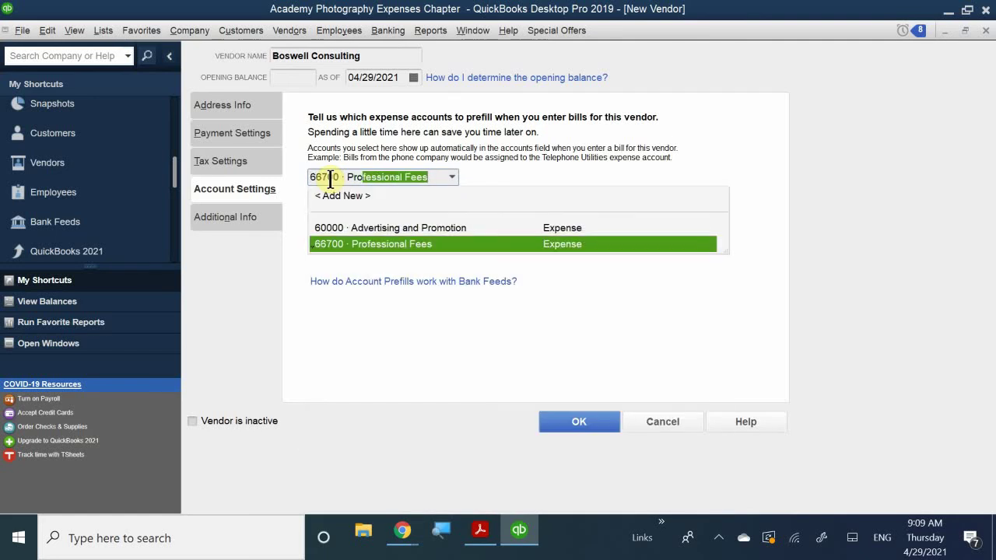
{"action": "left_click", "coordinate": [394, 243]}
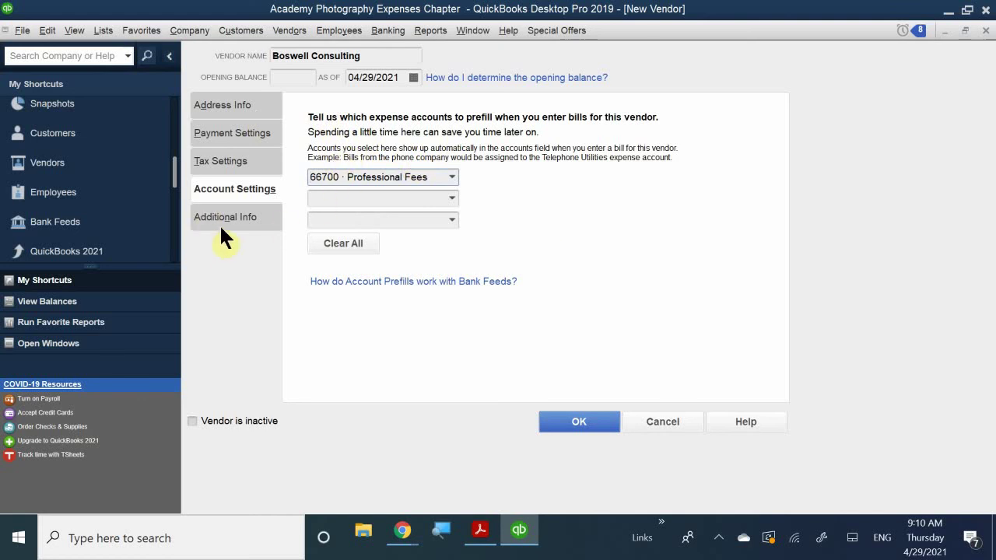
Step: Show the Additional Info tab with its Vendor Type and County fields
{"action": "left_click", "coordinate": [239, 218]}
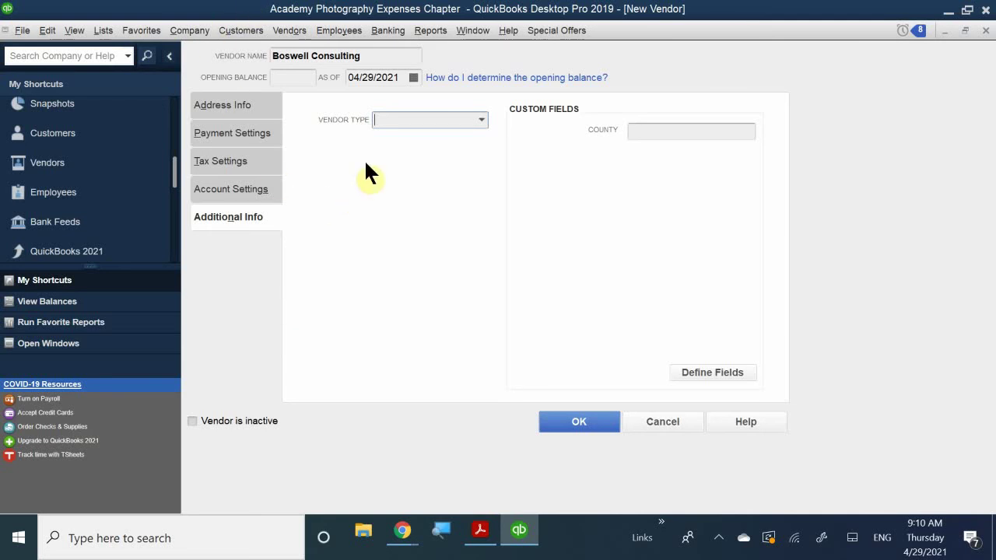
Step: Drop down the Vendor Type list showing Consultant, Service Provider, Supplier, Tax Agency and Utilities
{"action": "left_click", "coordinate": [479, 121]}
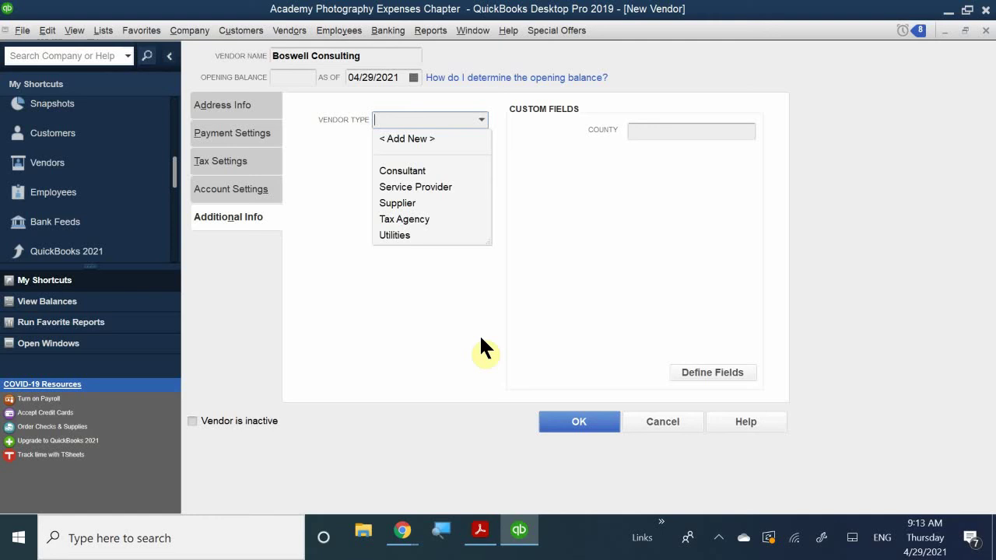
Step: Set Boswell Consulting's vendor type to Consultant and open Define Fields for name custom fields
{"action": "left_click", "coordinate": [408, 170]}
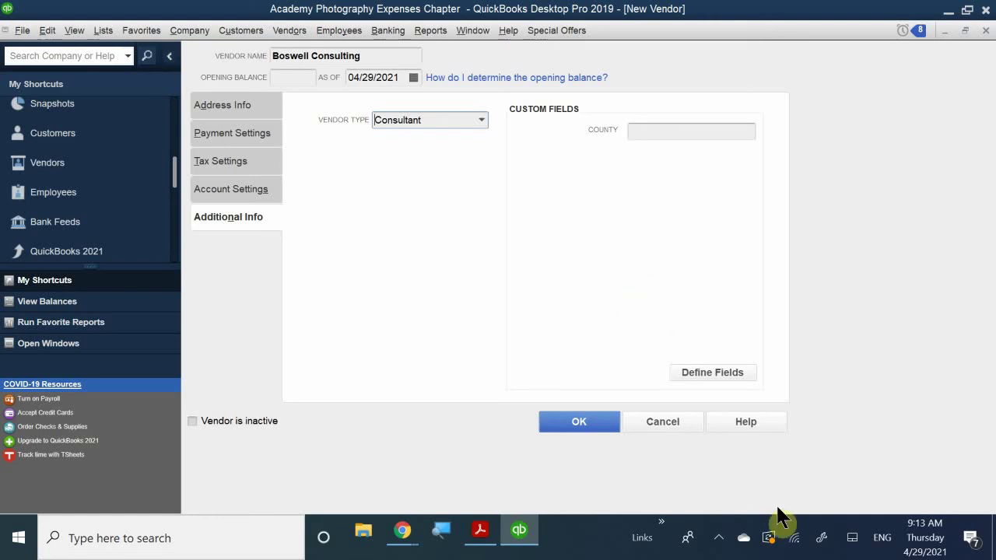
{"action": "left_click", "coordinate": [698, 372]}
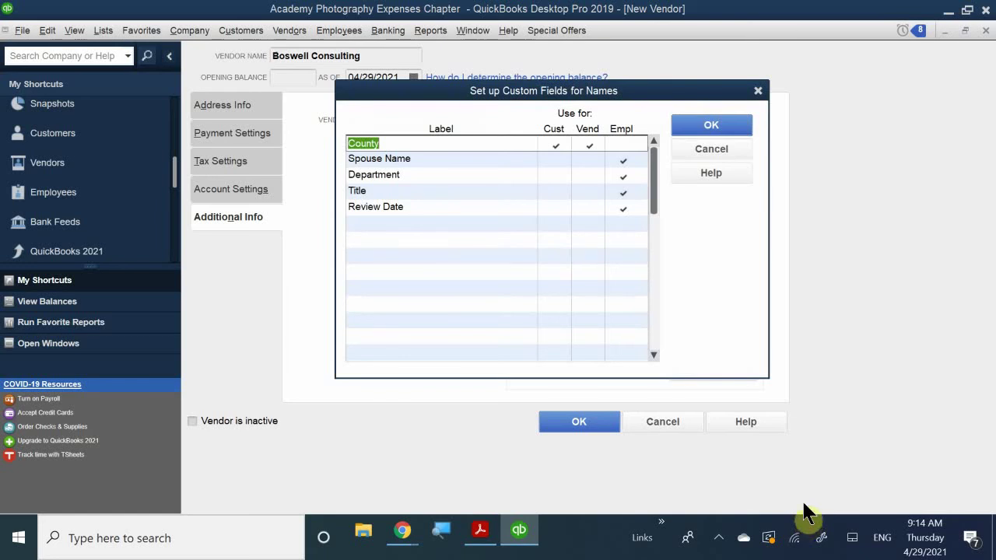
Step: Enable Spouse Name for vendors and add a Business Establishment Date field for vendors
{"action": "left_click_drag", "start_coordinate": [448, 96], "coordinate": [452, 180]}
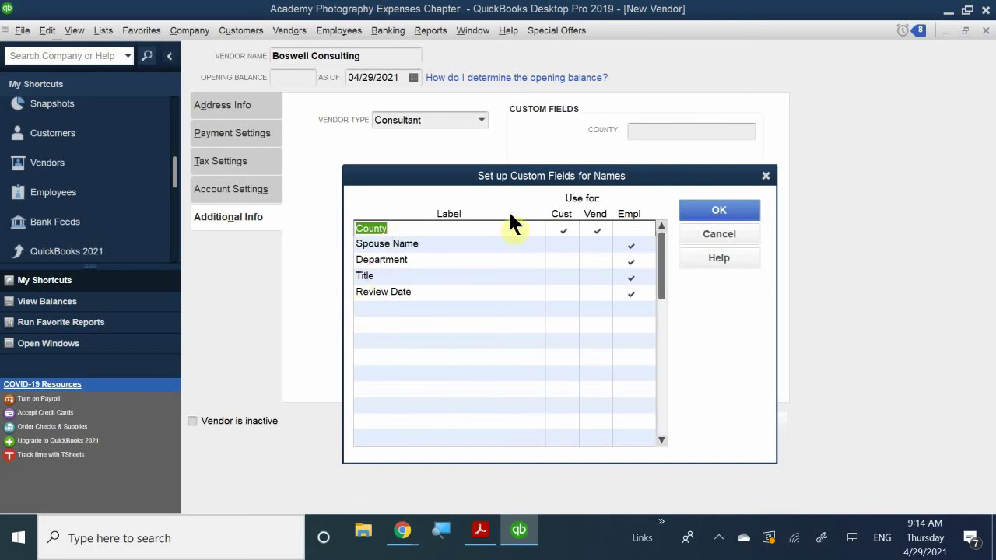
{"action": "left_click", "coordinate": [601, 241]}
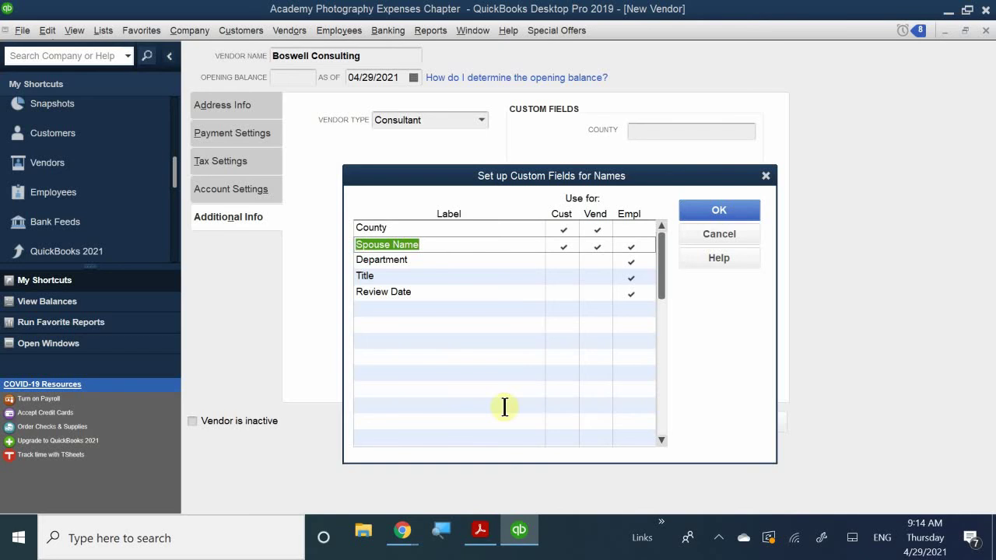
{"action": "left_click", "coordinate": [379, 309]}
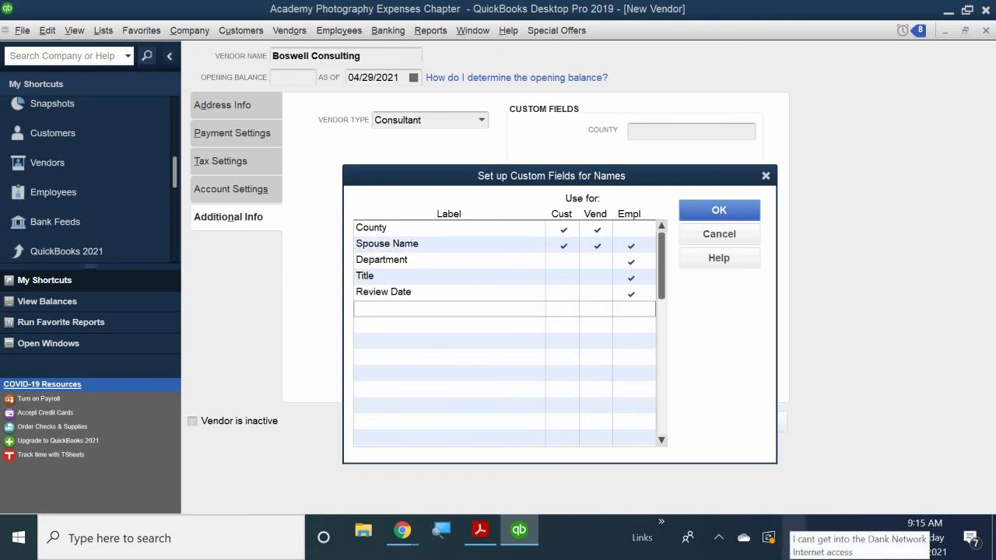
{"action": "type", "text": "N"}
{"action": "key", "text": "BackSpace"}
{"action": "type", "text": "Business "}
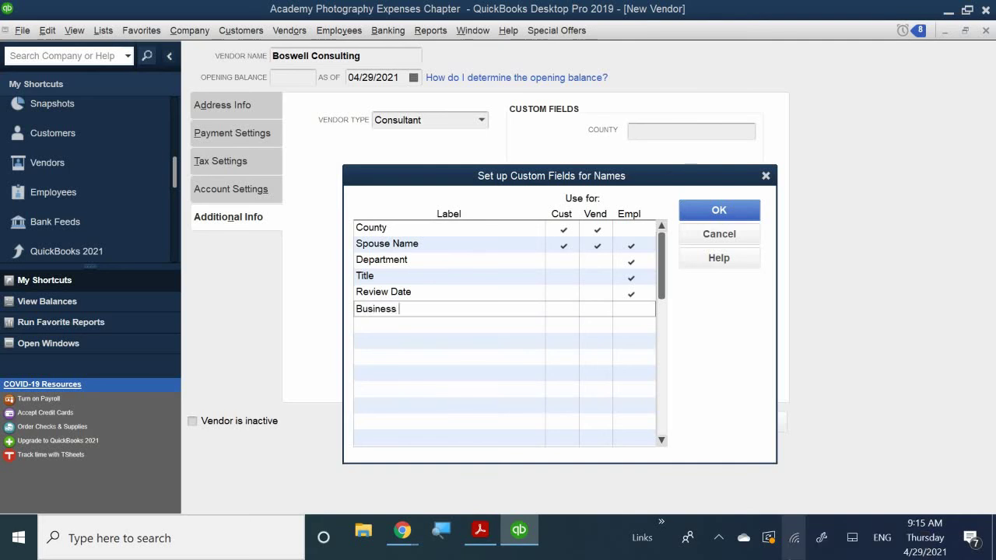
{"action": "type", "text": "E"}
{"action": "type", "text": "t"}
{"action": "type", "text": "s"}
{"action": "key", "text": "BackSpace"}
{"action": "key", "text": "BackSpace"}
{"action": "type", "text": "stablishment Date"}
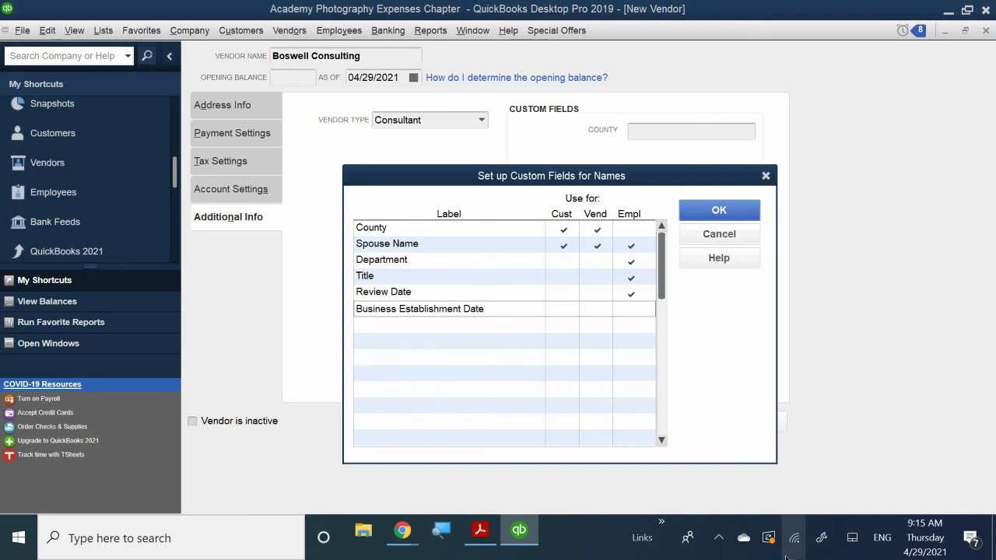
{"action": "left_click", "coordinate": [597, 311]}
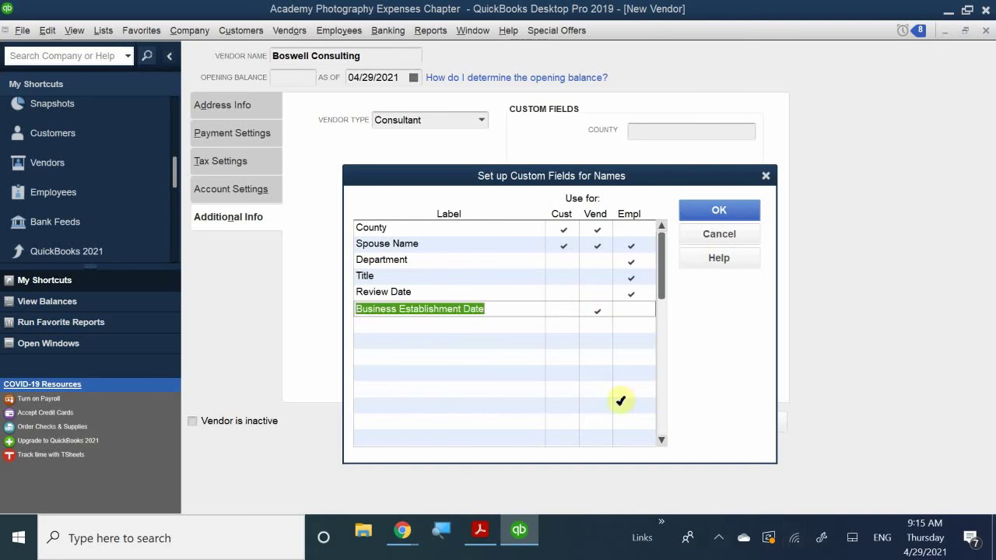
Step: Add a Hobbies custom field for customers, vendors and employees
{"action": "left_click", "coordinate": [412, 326]}
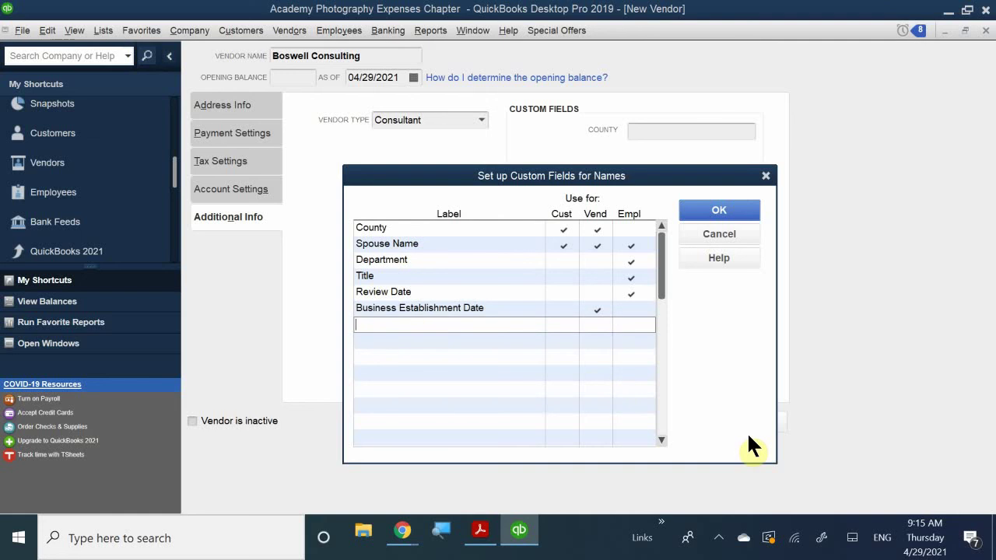
{"action": "type", "text": "Hobbies"}
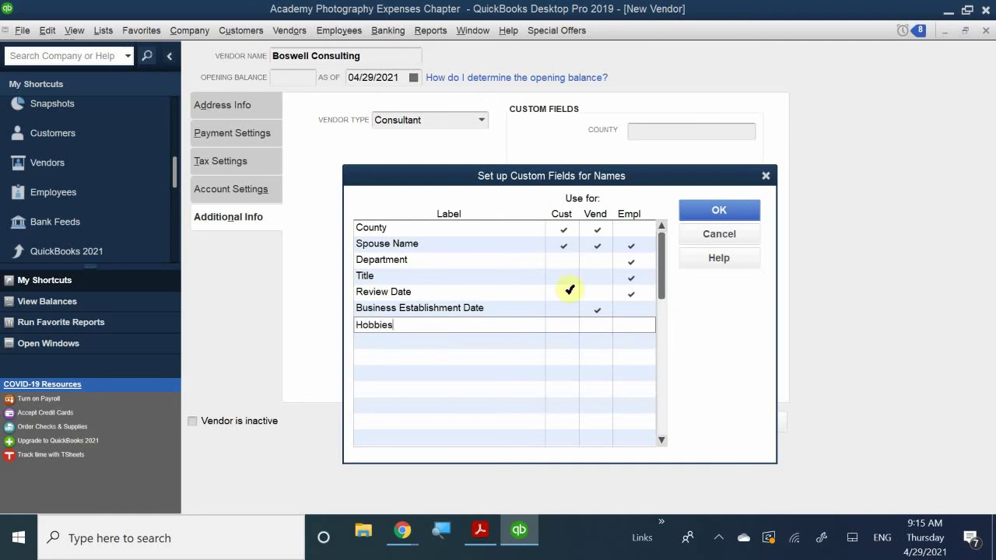
{"action": "left_click", "coordinate": [563, 326]}
{"action": "left_click", "coordinate": [590, 324]}
{"action": "left_click", "coordinate": [631, 327]}
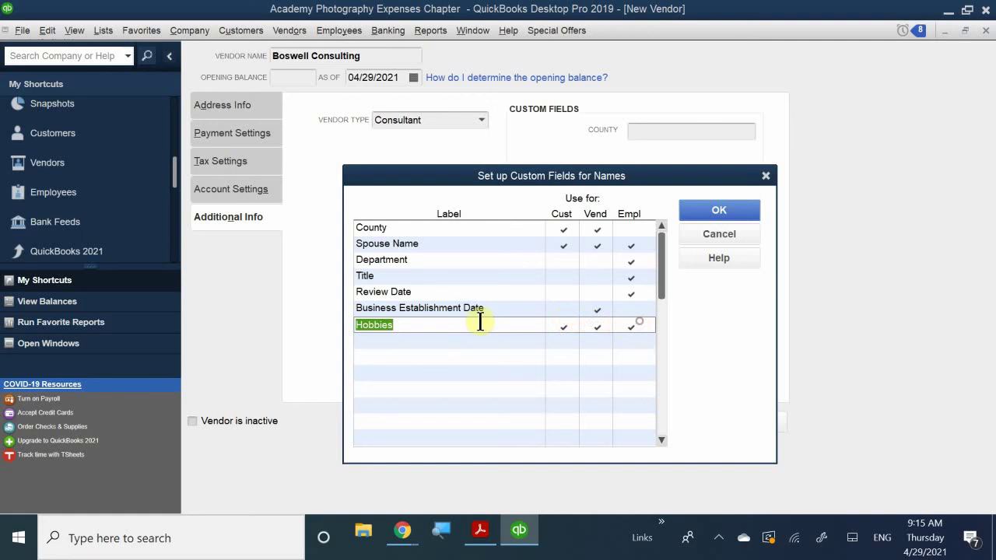
Step: Add a Pet's Name field for customers, vendors and employees, and save the setup
{"action": "left_click", "coordinate": [402, 344]}
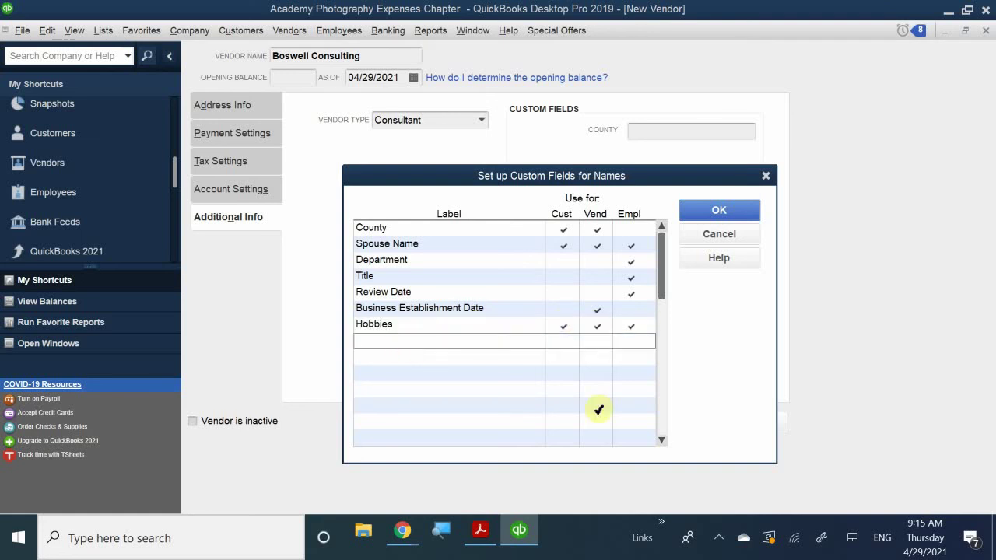
{"action": "type", "text": "Pet Name"}
{"action": "left_click", "coordinate": [562, 342]}
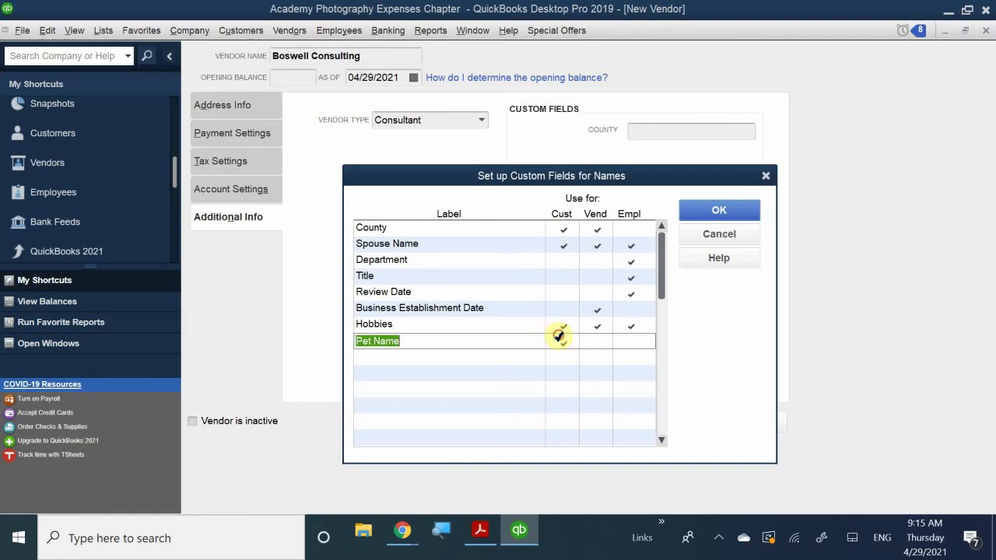
{"action": "left_click", "coordinate": [595, 342]}
{"action": "left_click", "coordinate": [631, 343]}
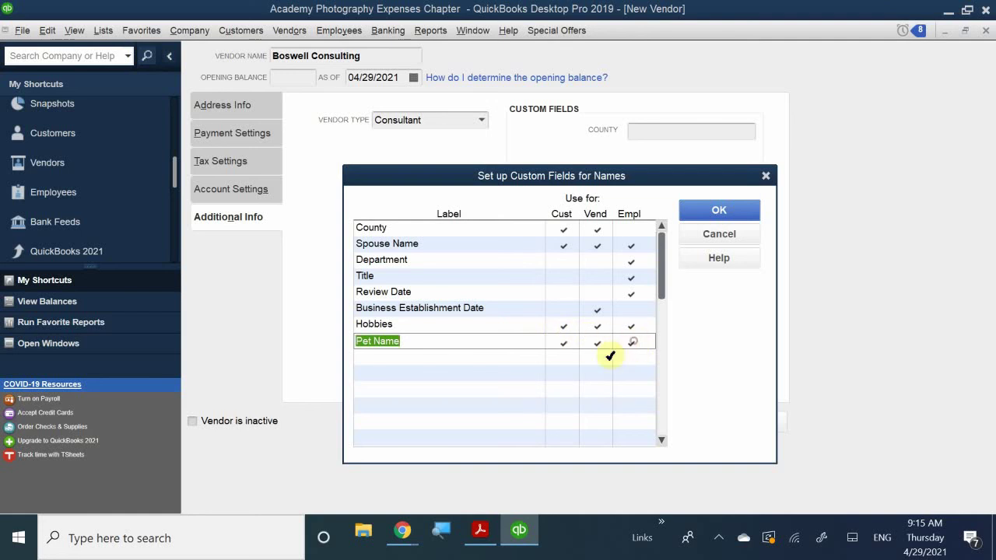
{"action": "left_click", "coordinate": [420, 341]}
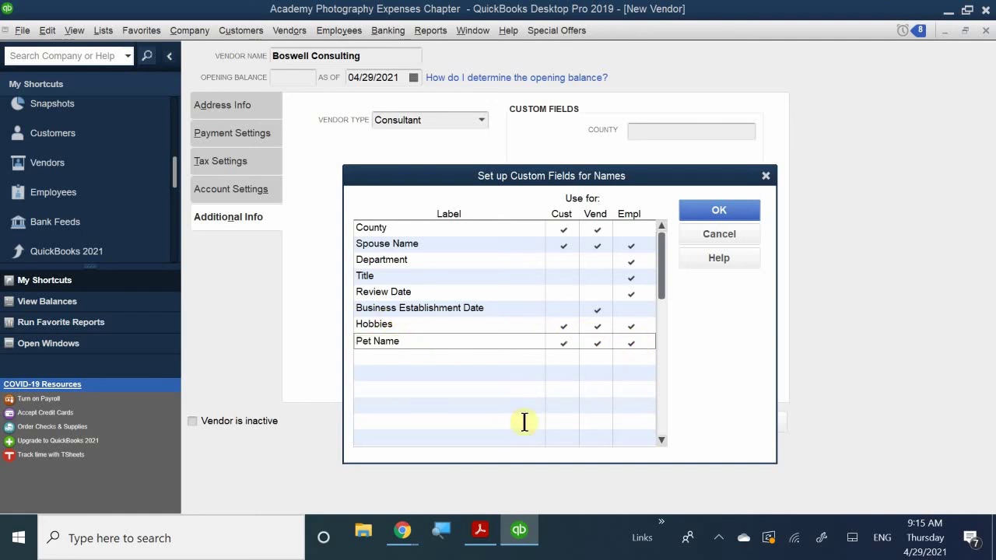
{"action": "key", "text": "BackSpace"}
{"action": "key", "text": "BackSpace"}
{"action": "key", "text": "BackSpace"}
{"action": "key", "text": "BackSpace"}
{"action": "key", "text": "BackSpace"}
{"action": "type", "text": "'s Name"}
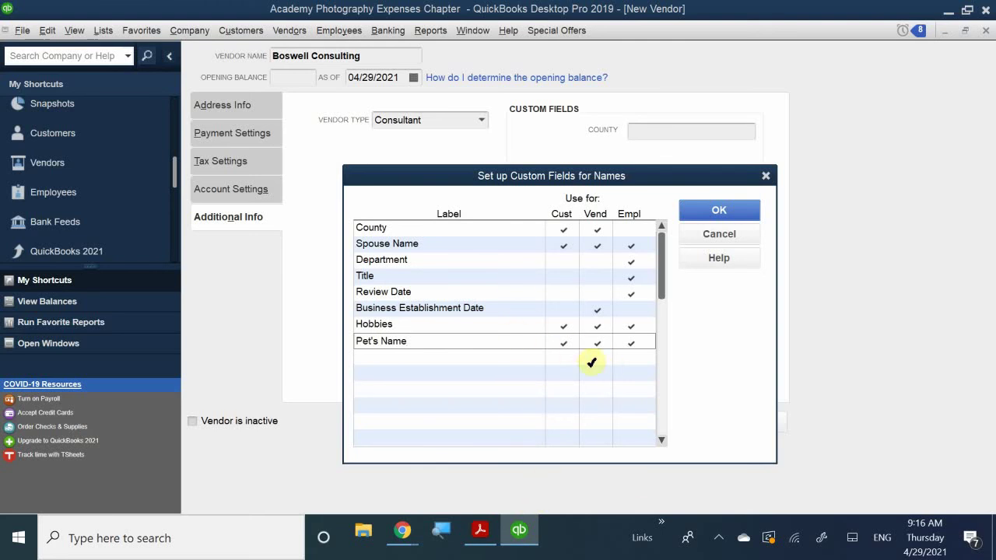
{"action": "left_click", "coordinate": [709, 214]}
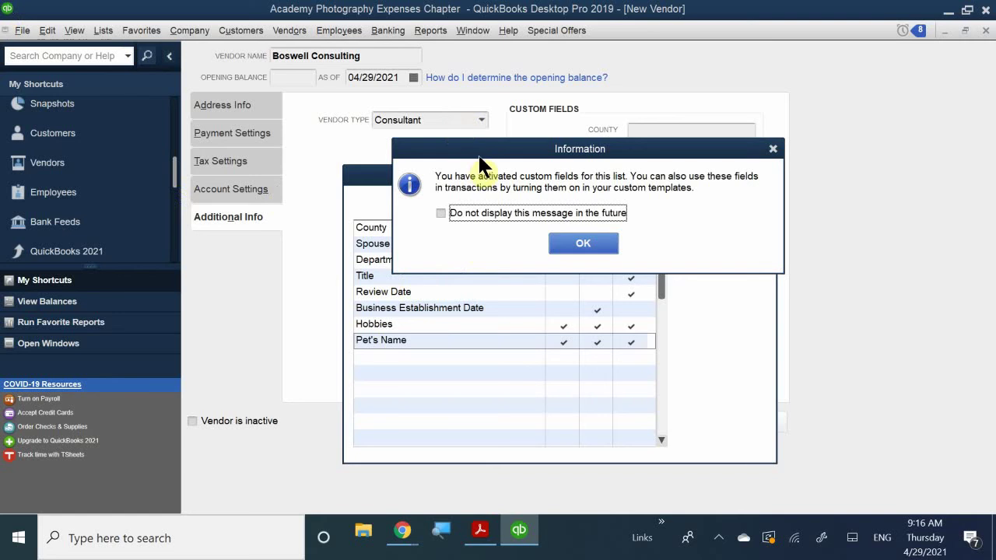
{"action": "left_click_drag", "start_coordinate": [489, 145], "coordinate": [470, 276]}
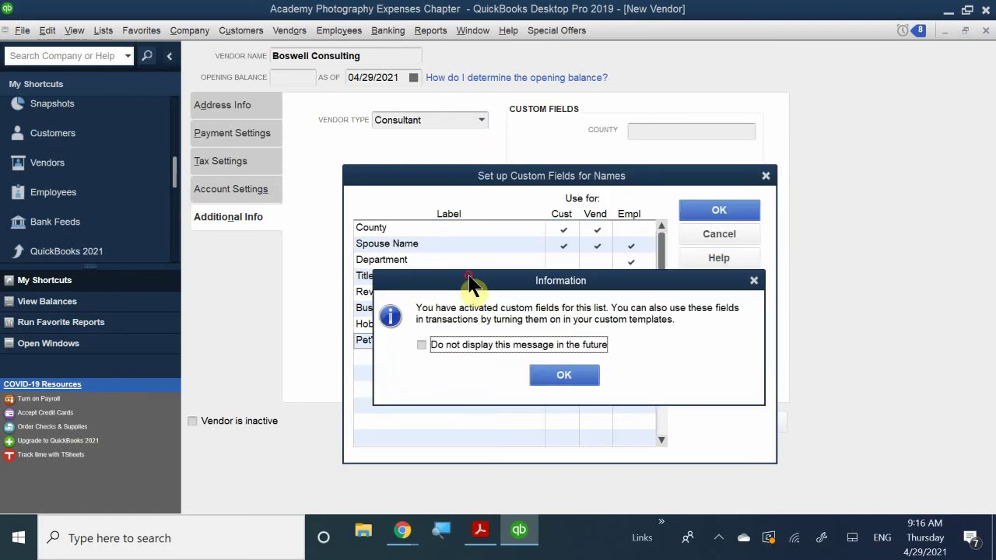
Step: Dismiss the custom-fields activated notice and return to the vendor's County field
{"action": "left_click", "coordinate": [565, 373]}
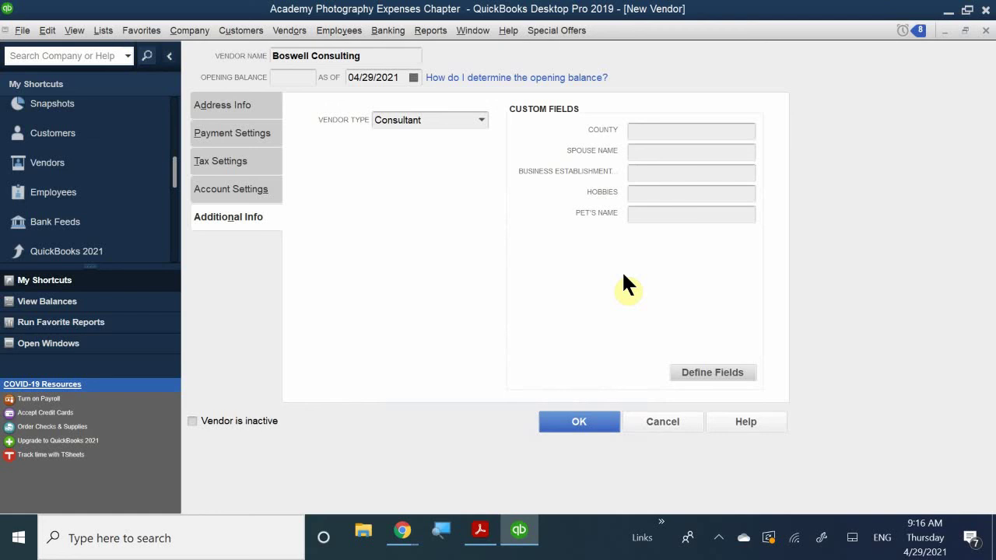
{"action": "left_click", "coordinate": [647, 131]}
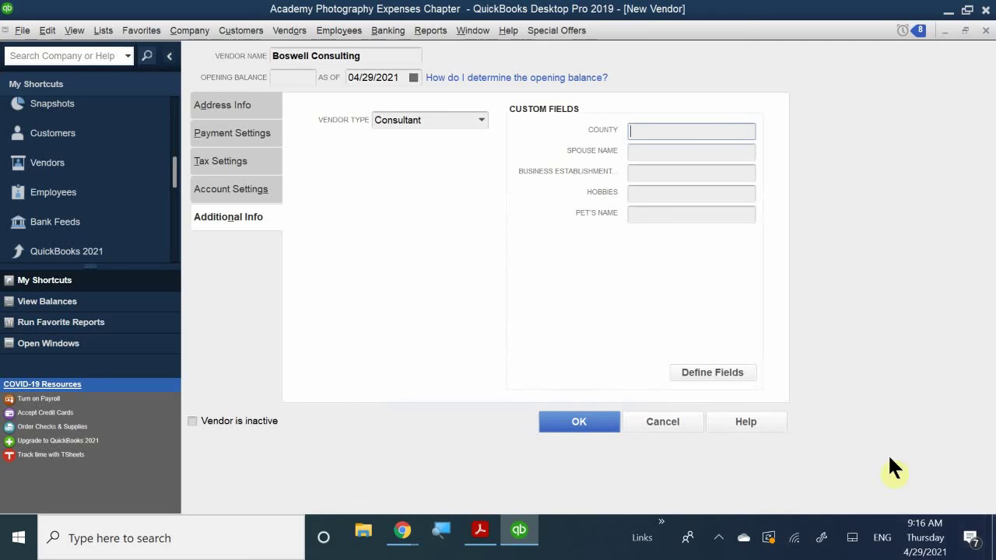
Step: Enter the spouse's name and set County to Alimeda
{"action": "left_click", "coordinate": [669, 151]}
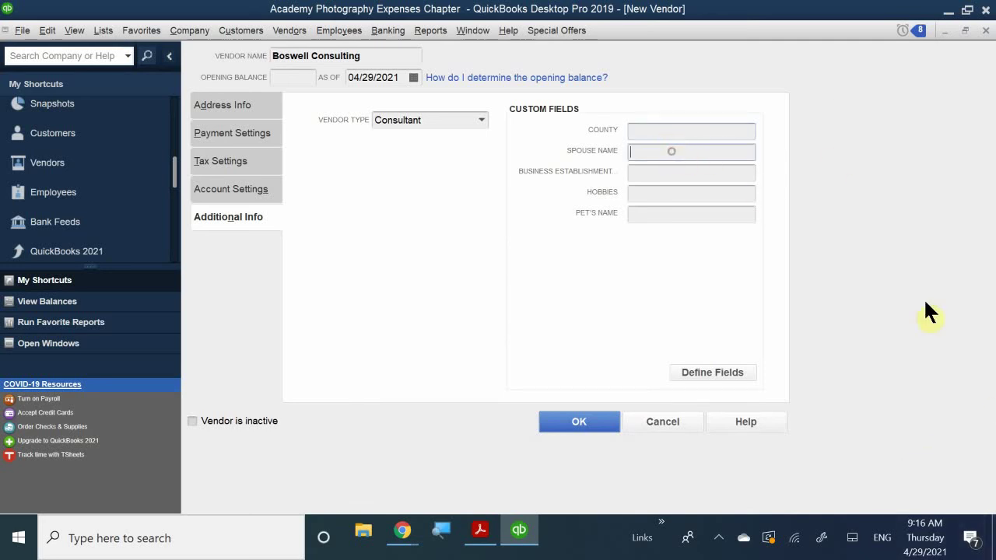
{"action": "type", "text": "Linda"}
{"action": "left_click", "coordinate": [711, 132]}
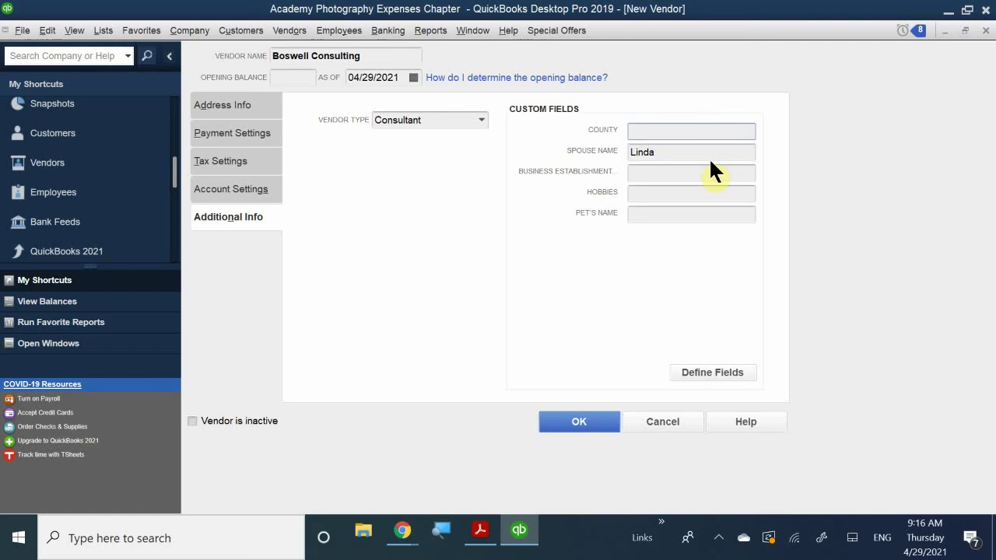
{"action": "type", "text": "Alimeda"}
Step: Enter establishment date January 25, 2010, hobby skiing and pet's name Milo
{"action": "left_click", "coordinate": [634, 172]}
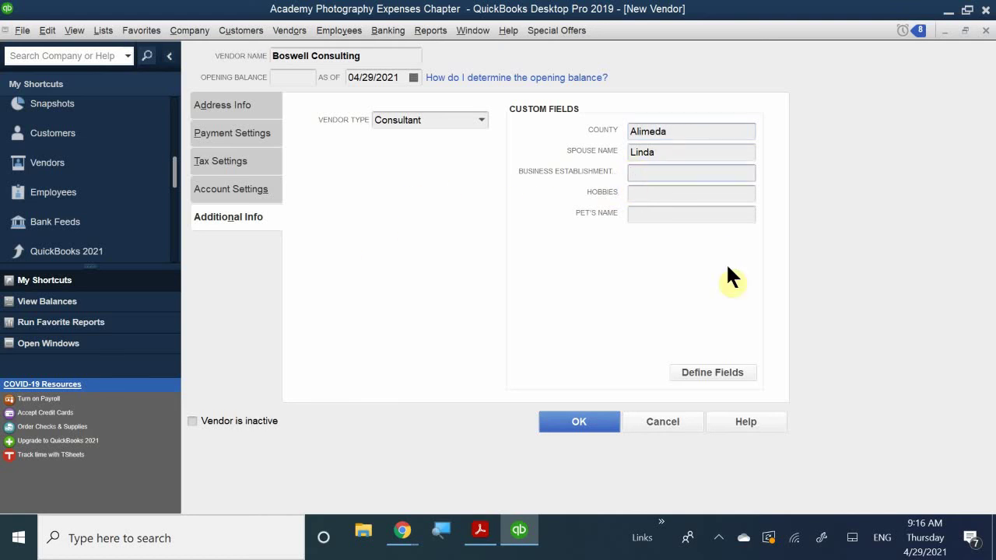
{"action": "type", "text": "Jan"}
{"action": "key", "text": "BackSpace"}
{"action": "type", "text": "uary 25, 2010"}
{"action": "left_click", "coordinate": [689, 194]}
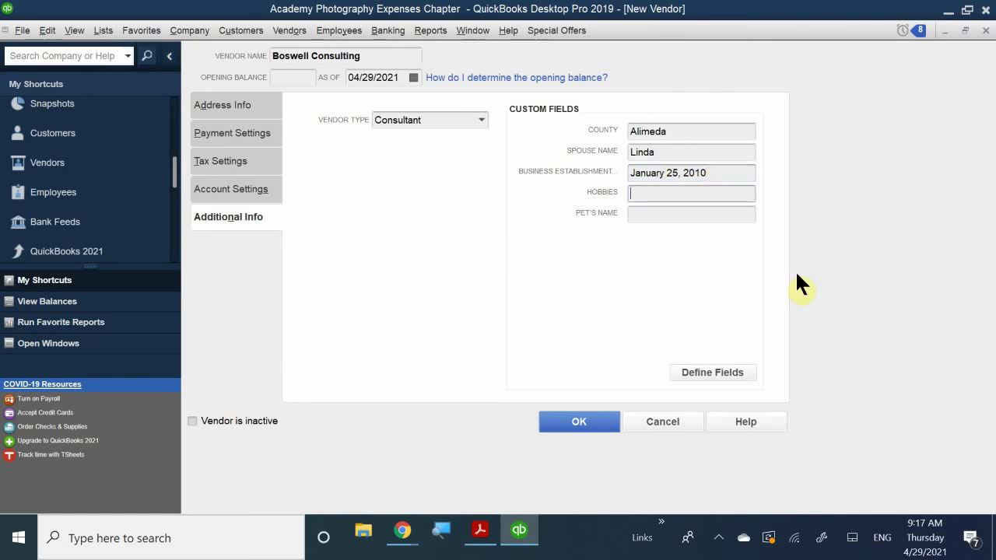
{"action": "type", "text": "skiing"}
{"action": "left_click", "coordinate": [659, 217]}
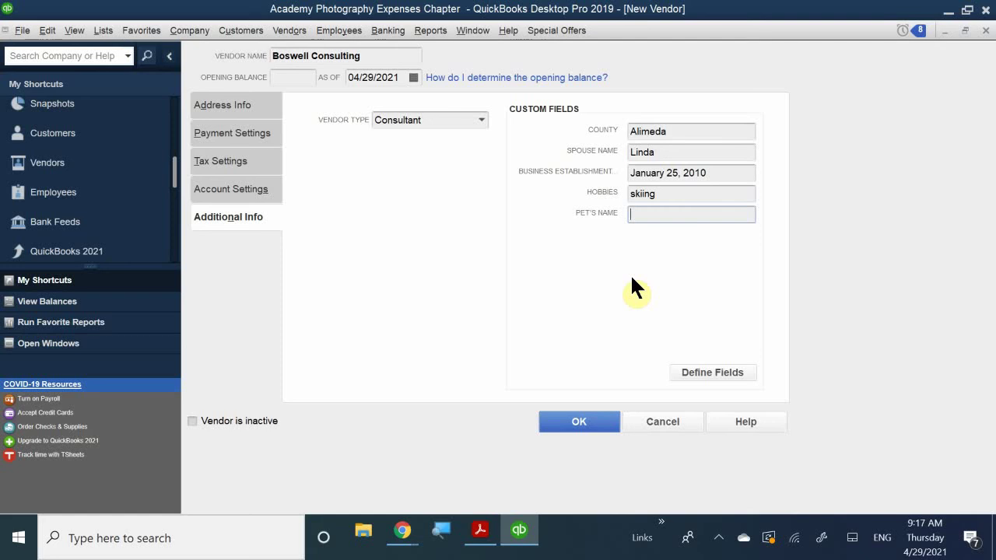
{"action": "type", "text": "Milo"}
Step: Save Boswell Consulting as a new vendor and bring up the QB CH 4.pdf textbook
{"action": "left_click", "coordinate": [591, 421]}
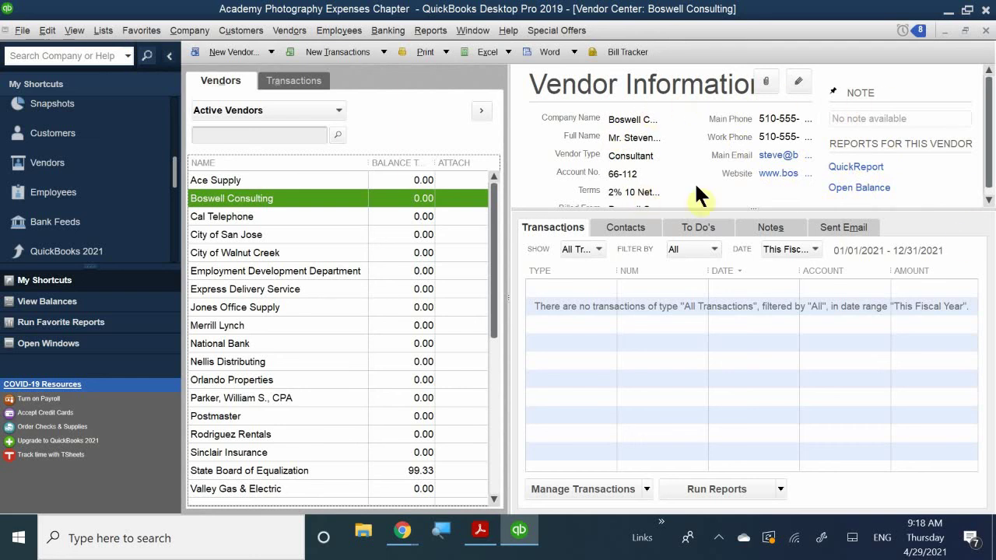
{"action": "scroll", "coordinate": [724, 158], "scroll_direction": "down", "scroll_amount": 1}
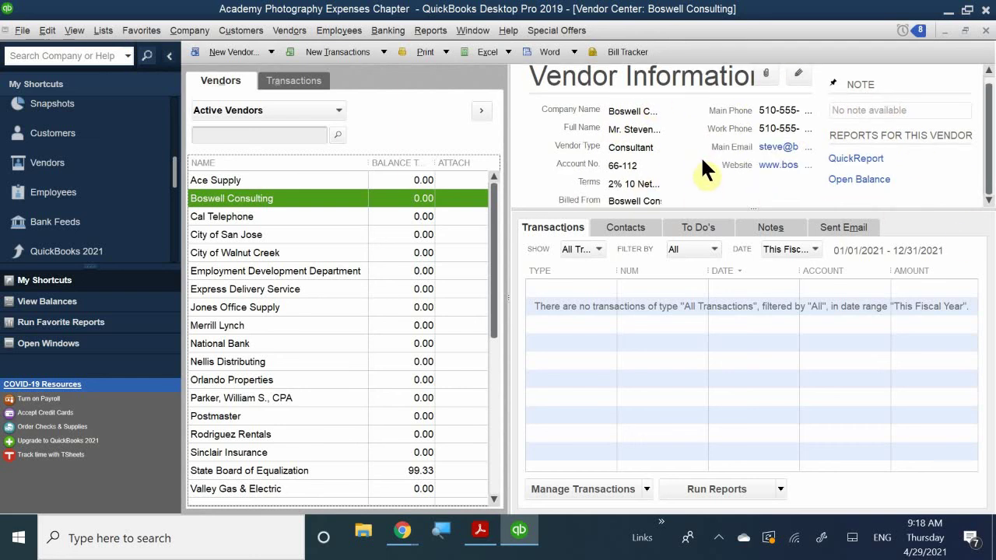
{"action": "scroll", "coordinate": [704, 162], "scroll_direction": "up", "scroll_amount": 1}
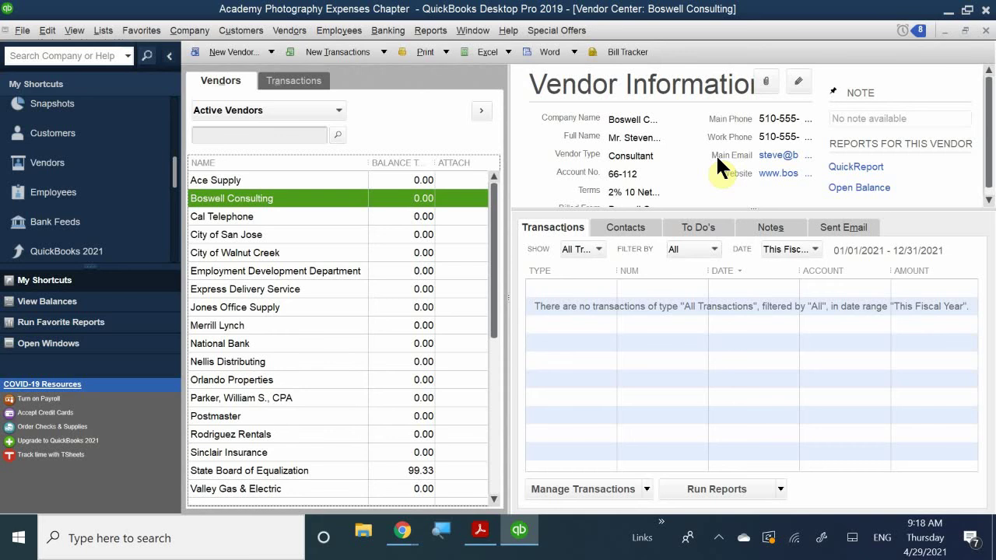
{"action": "scroll", "coordinate": [694, 167], "scroll_direction": "down", "scroll_amount": 1}
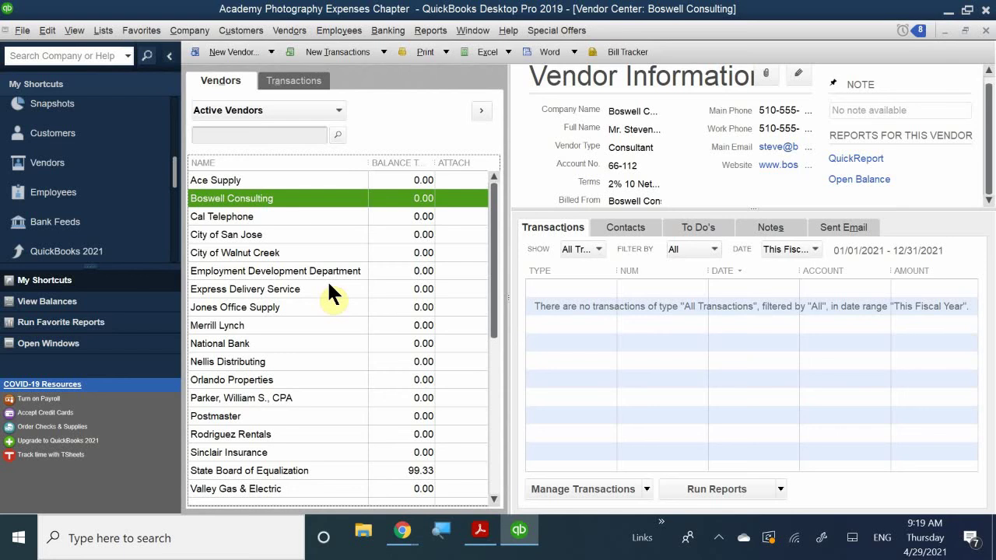
{"action": "left_click", "coordinate": [480, 530]}
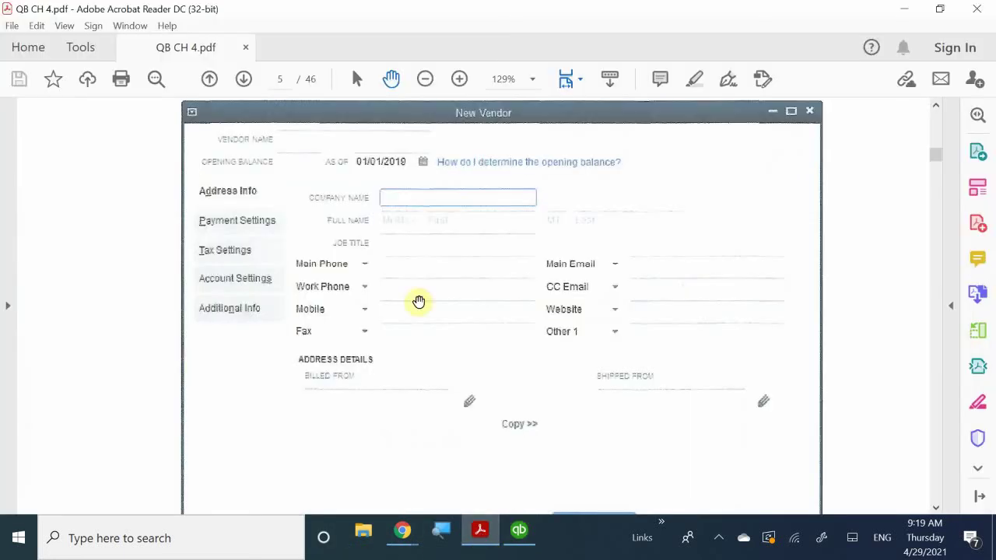
Step: Scroll the textbook to the Activating Class Tracking section on page 105
{"action": "scroll", "coordinate": [418, 301], "scroll_direction": "down", "scroll_amount": 15}
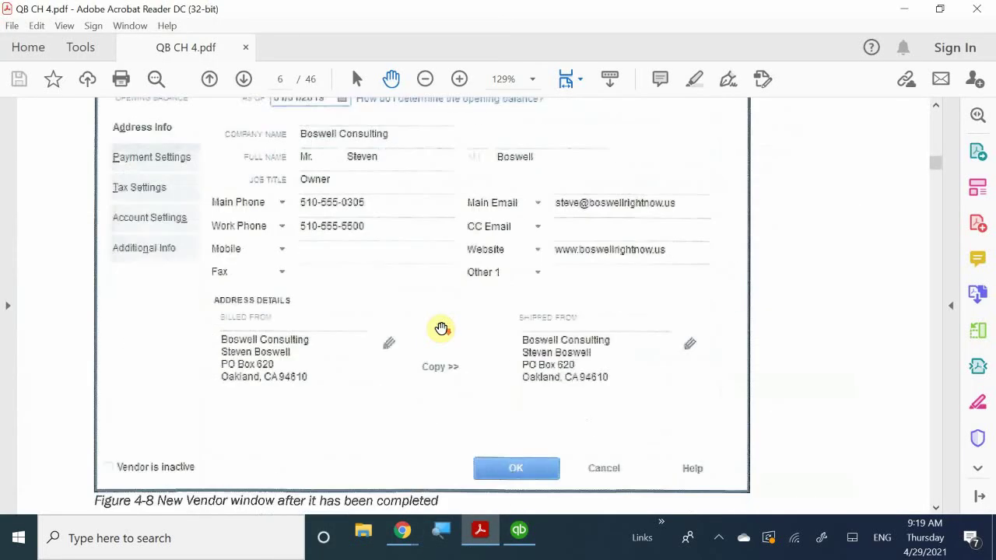
{"action": "scroll", "coordinate": [441, 329], "scroll_direction": "down", "scroll_amount": 20}
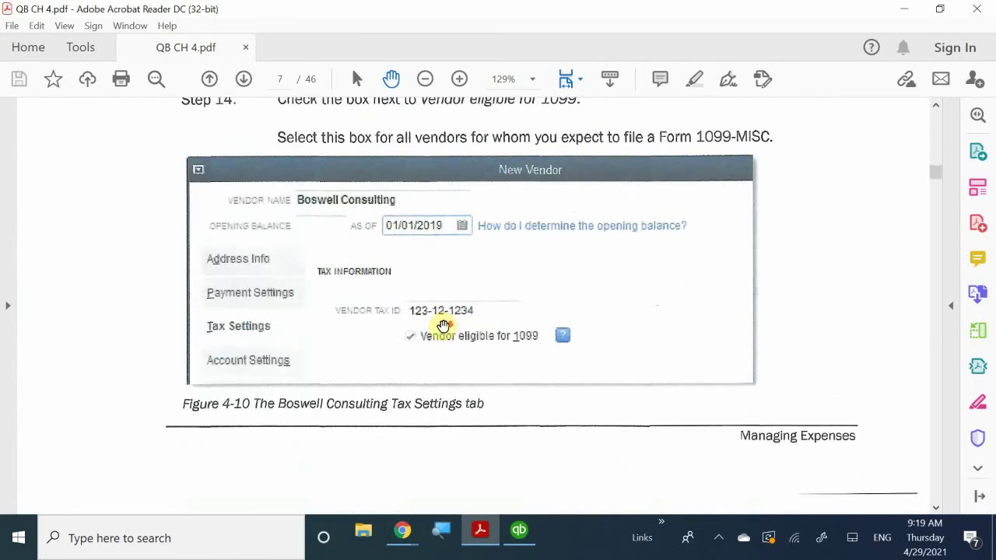
{"action": "scroll", "coordinate": [441, 327], "scroll_direction": "down", "scroll_amount": 15}
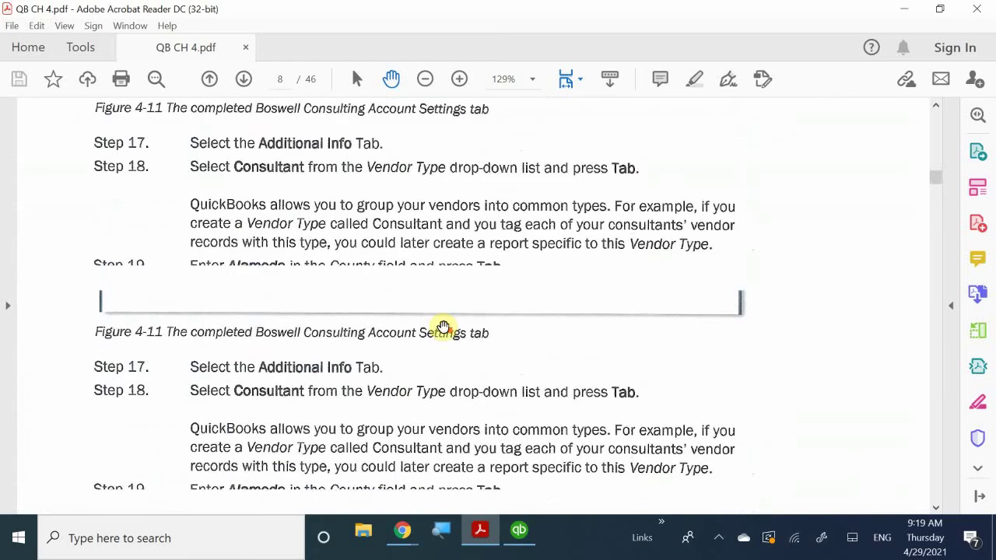
{"action": "scroll", "coordinate": [443, 327], "scroll_direction": "down", "scroll_amount": 3}
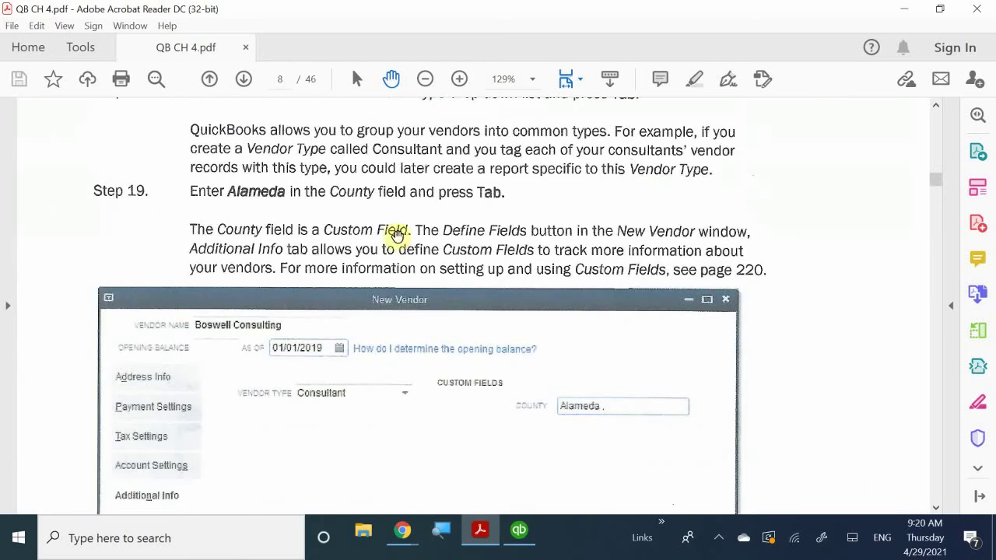
{"action": "scroll", "coordinate": [338, 298], "scroll_direction": "down", "scroll_amount": 10}
{"action": "scroll", "coordinate": [380, 315], "scroll_direction": "down", "scroll_amount": 20}
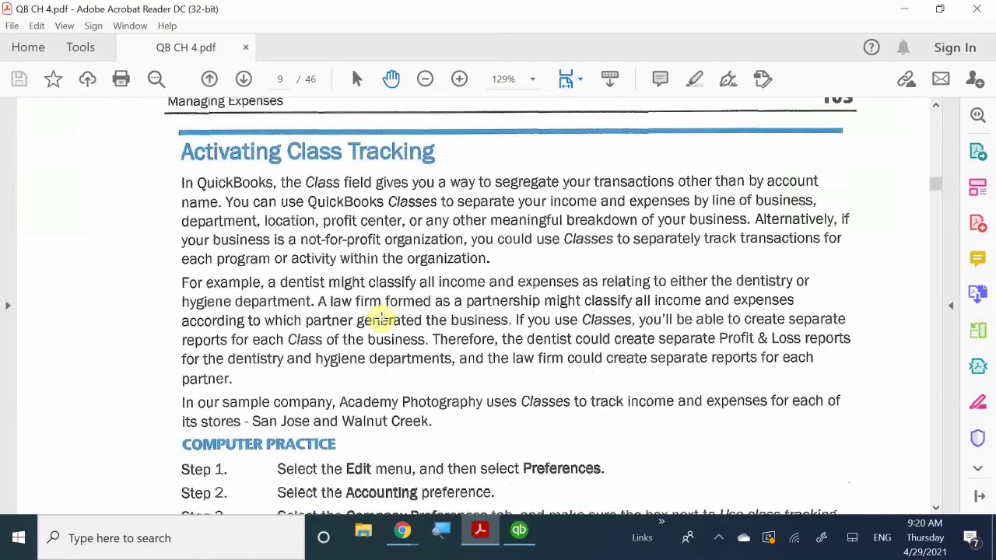
{"action": "scroll", "coordinate": [383, 319], "scroll_direction": "up", "scroll_amount": 10}
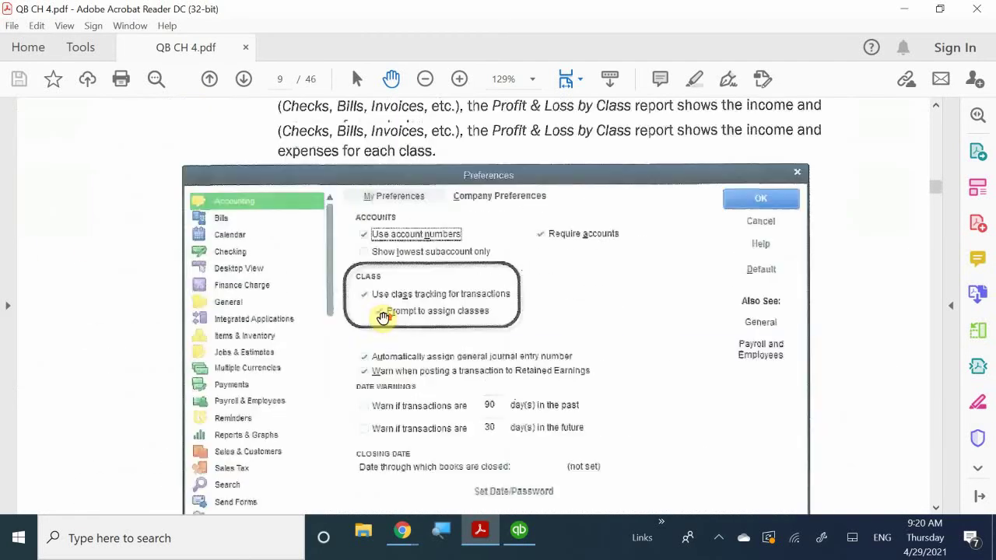
{"action": "scroll", "coordinate": [383, 319], "scroll_direction": "up", "scroll_amount": 5}
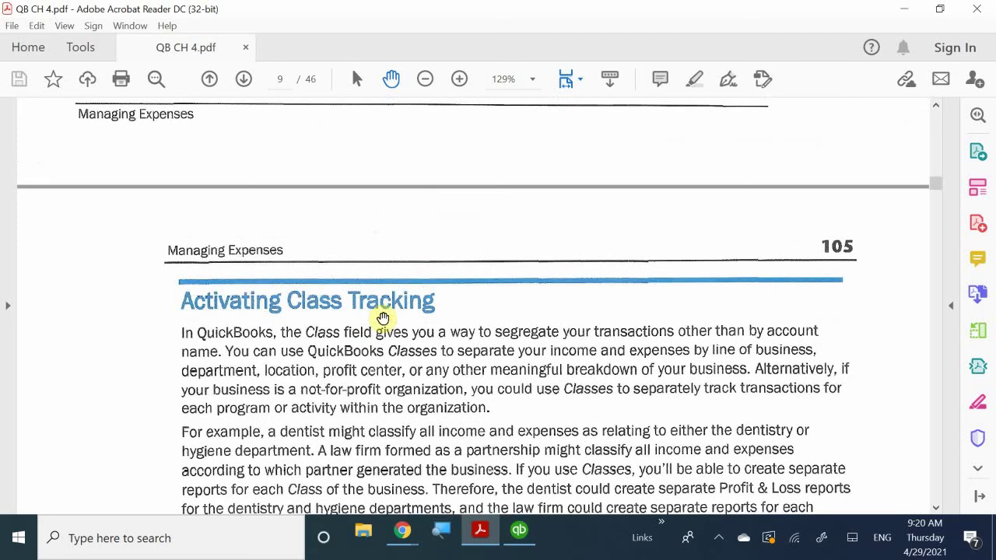
{"action": "scroll", "coordinate": [383, 319], "scroll_direction": "up", "scroll_amount": 4}
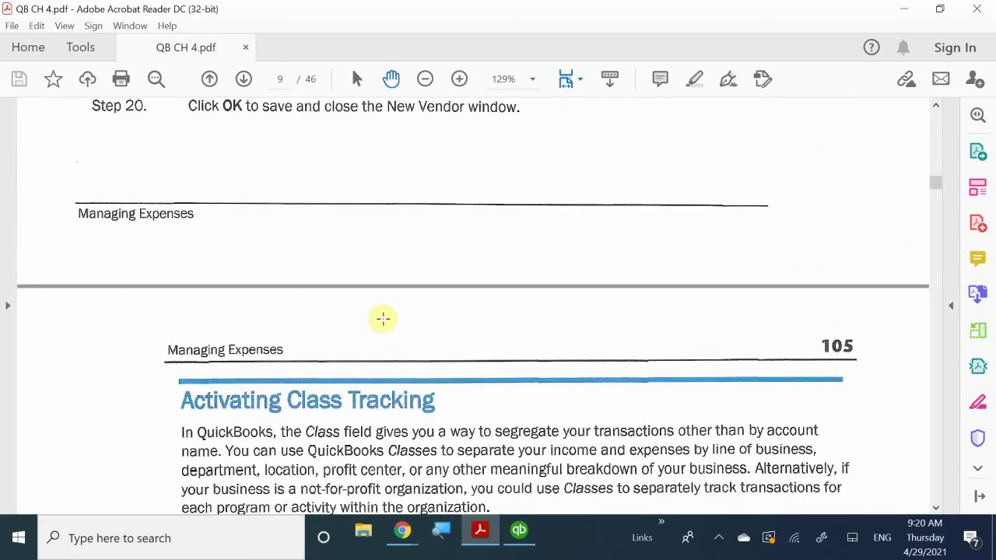
{"action": "scroll", "coordinate": [408, 315], "scroll_direction": "down", "scroll_amount": 3}
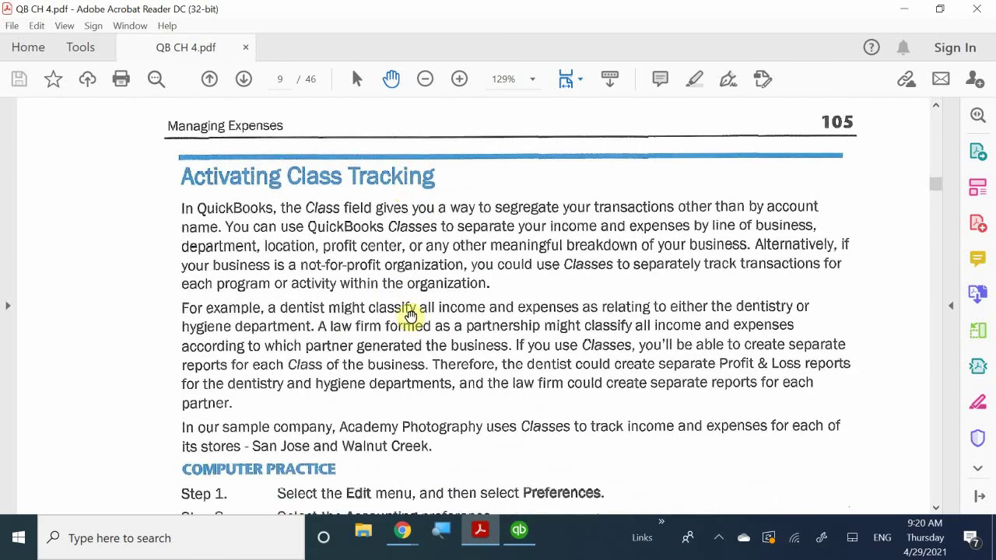
{"action": "scroll", "coordinate": [408, 315], "scroll_direction": "down", "scroll_amount": 6}
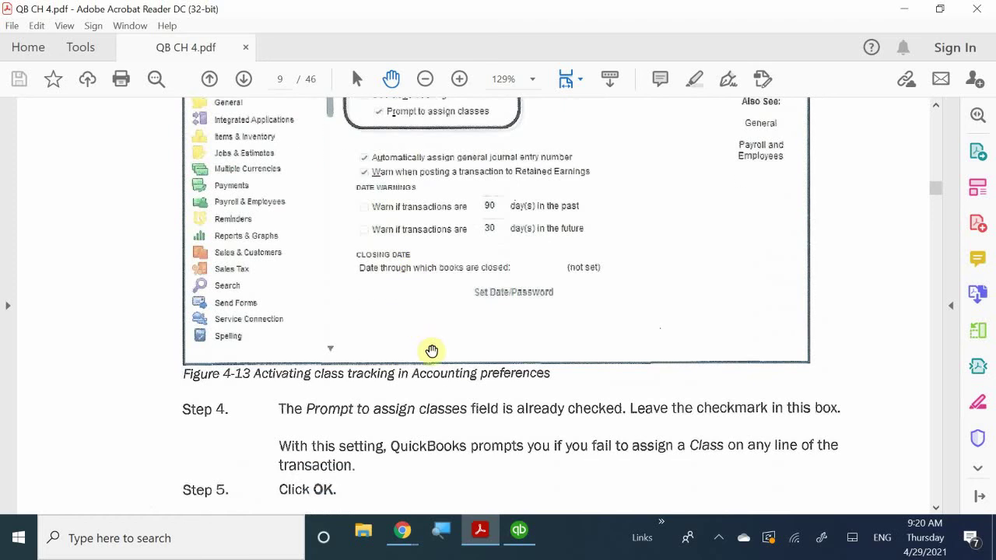
{"action": "scroll", "coordinate": [471, 389], "scroll_direction": "up", "scroll_amount": 8}
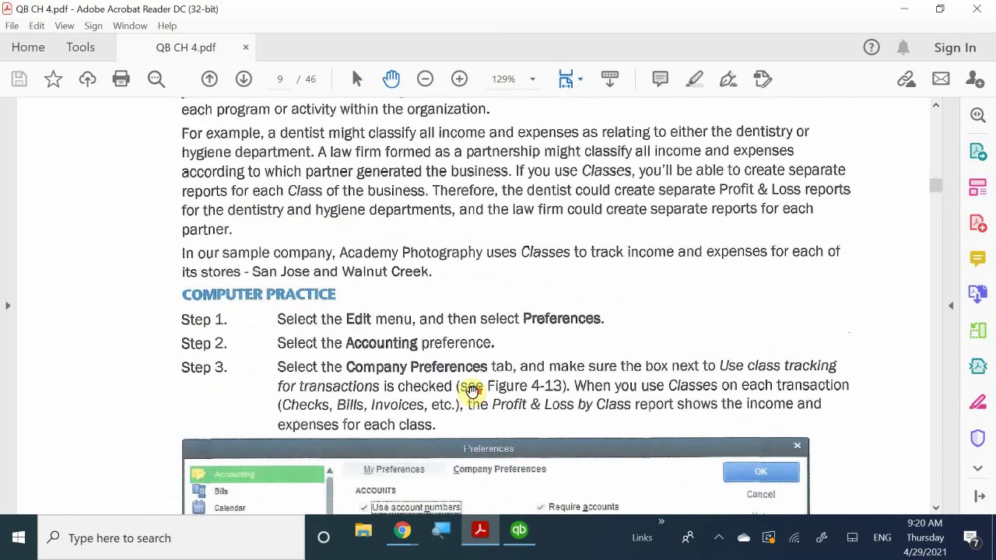
{"action": "scroll", "coordinate": [472, 392], "scroll_direction": "up", "scroll_amount": 1}
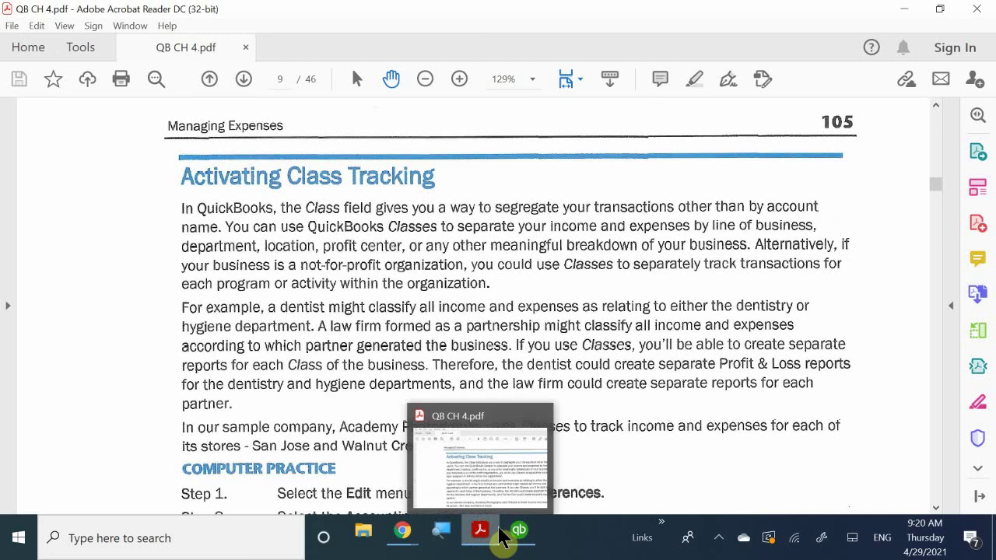
{"action": "mouse_move", "coordinate": [521, 534]}
{"action": "mouse_move", "coordinate": [510, 452]}
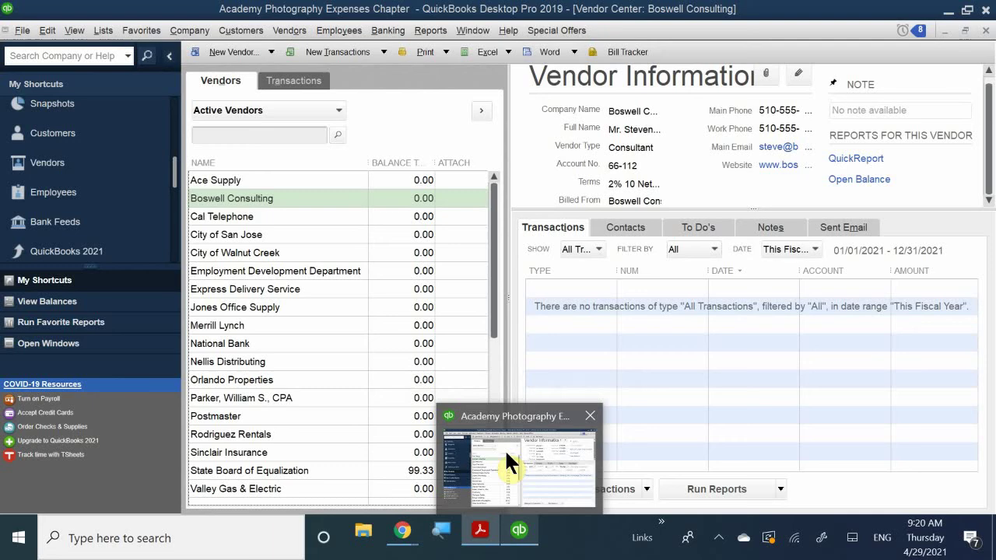
{"action": "left_click", "coordinate": [481, 528]}
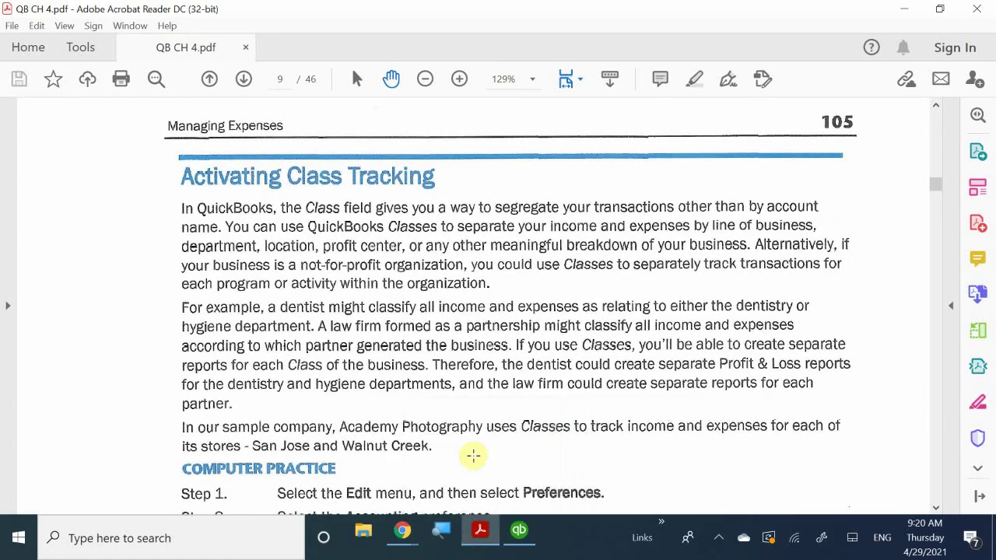
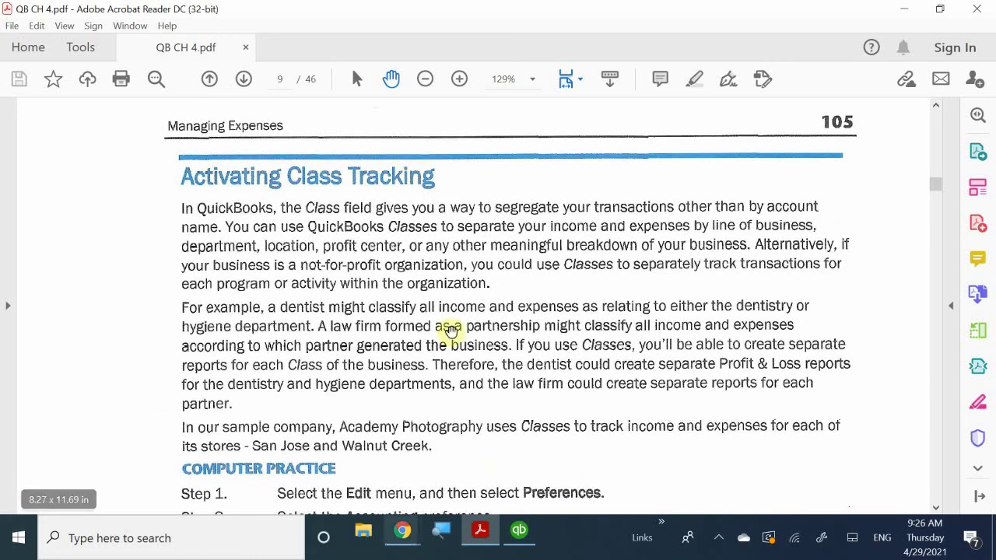
Step: Switch from the textbook PDF to the QuickBooks Vendor Center
{"action": "left_click", "coordinate": [520, 536]}
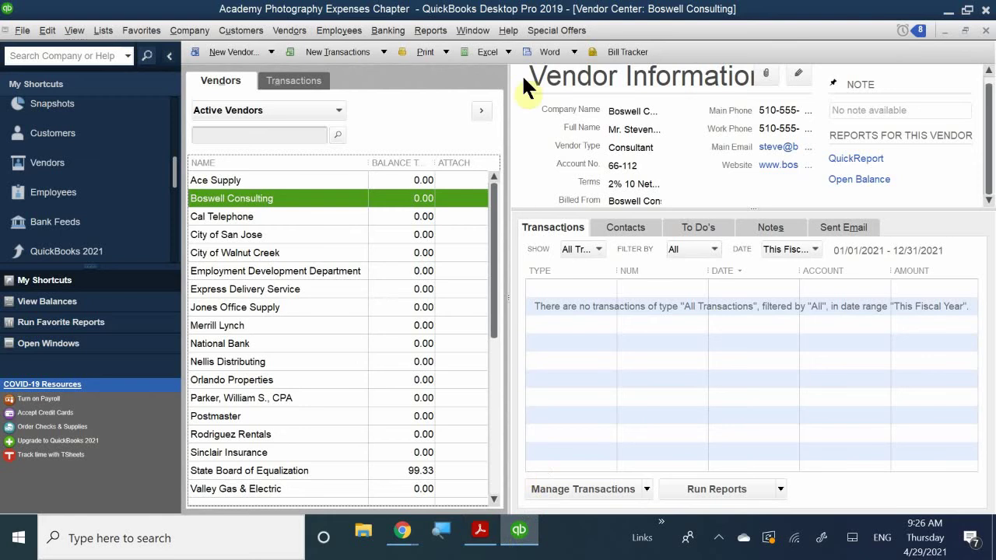
Step: Turn on Use class tracking for transactions, with class-assignment prompts, in Accounting company preferences
{"action": "left_click", "coordinate": [47, 31]}
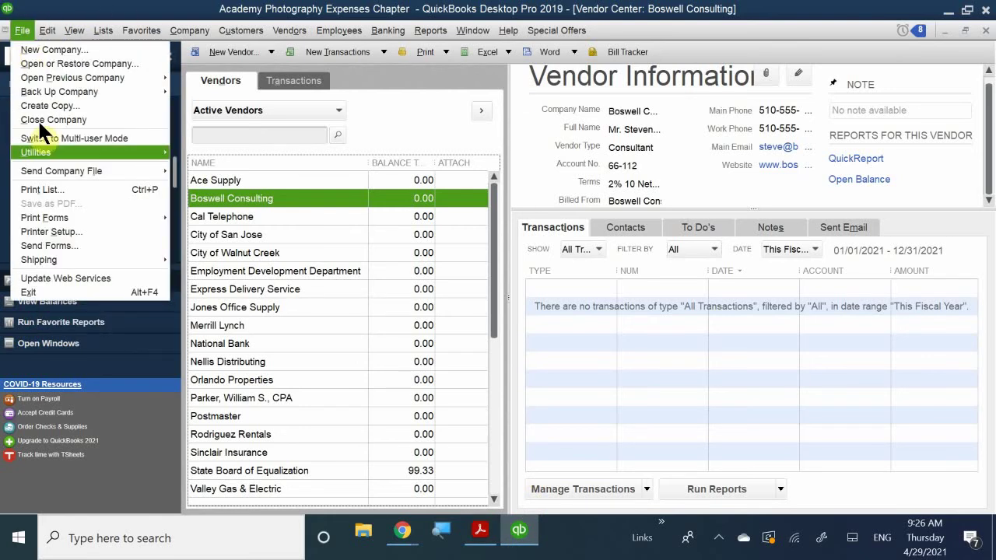
{"action": "mouse_move", "coordinate": [5, 31]}
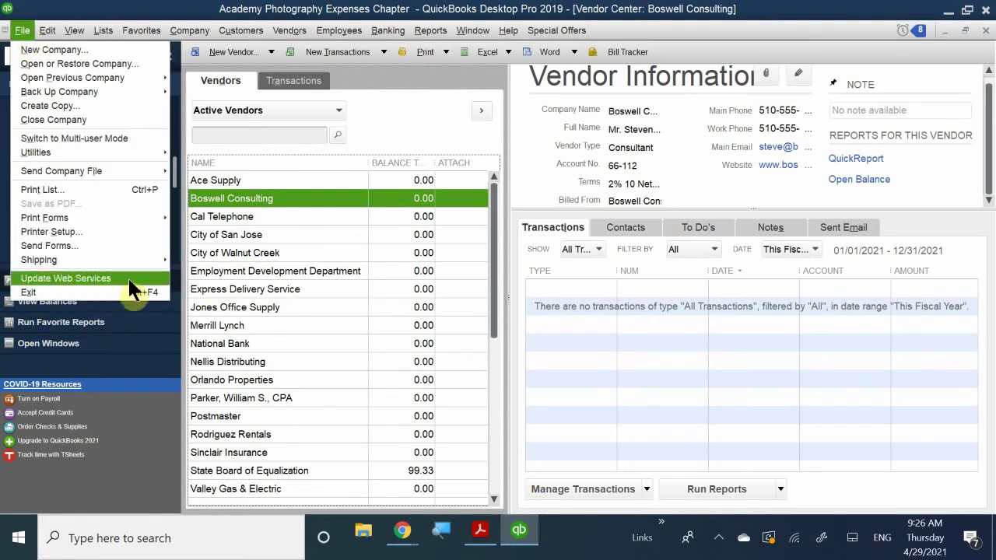
{"action": "left_click", "coordinate": [22, 30]}
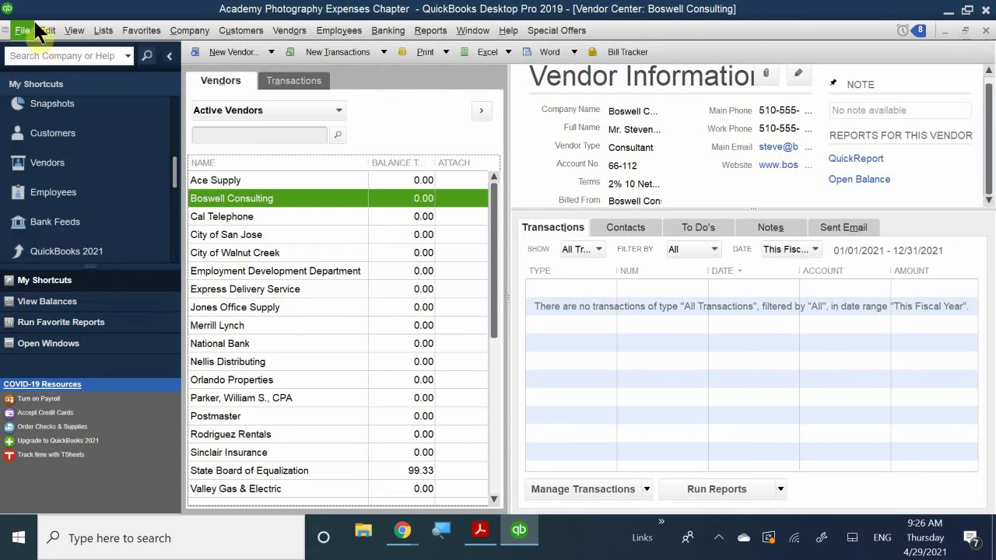
{"action": "left_click", "coordinate": [45, 32]}
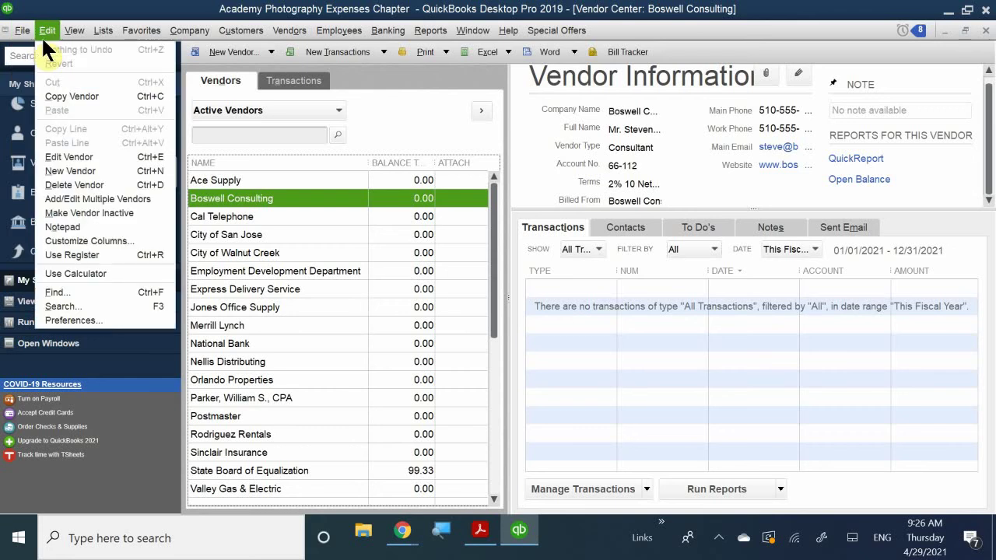
{"action": "left_click", "coordinate": [125, 319]}
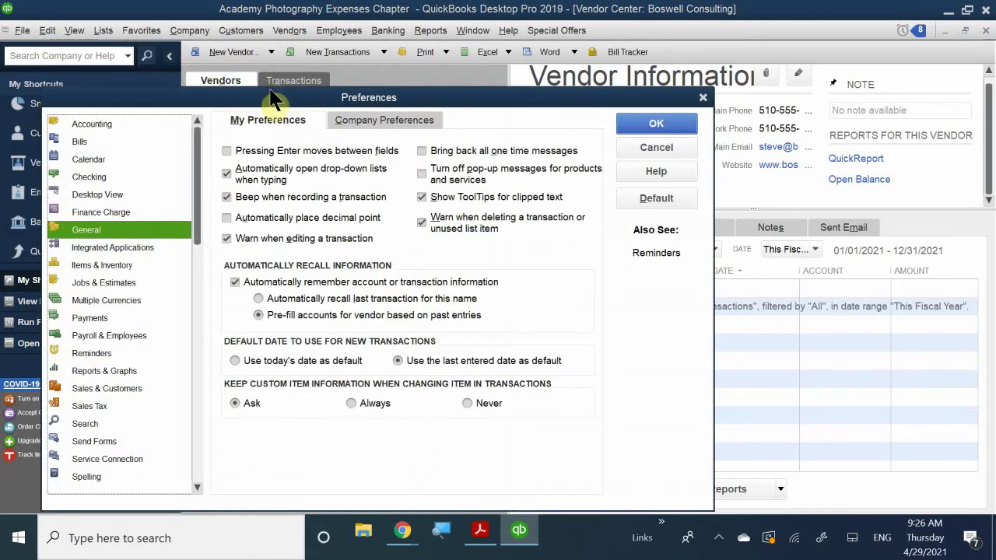
{"action": "left_click_drag", "start_coordinate": [311, 103], "coordinate": [452, 118]}
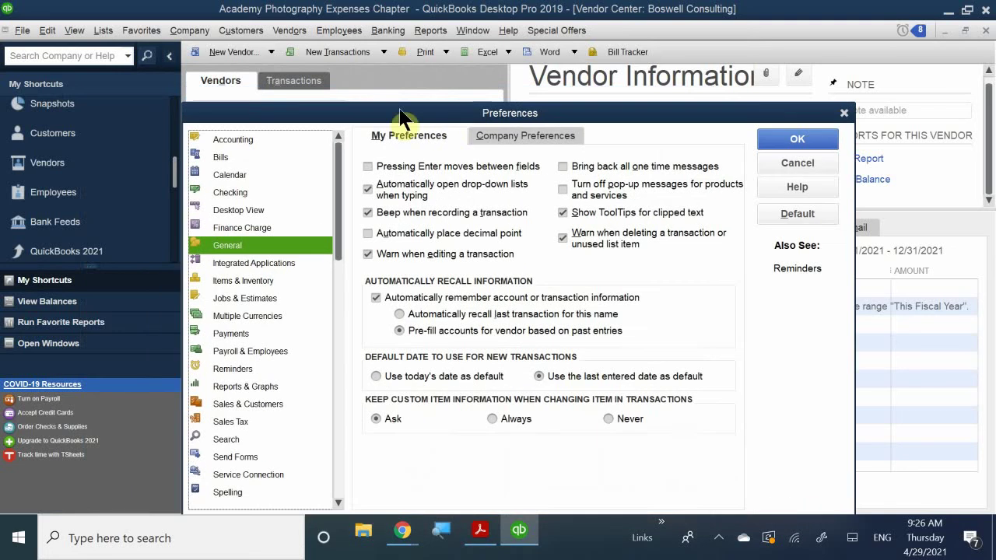
{"action": "left_click", "coordinate": [241, 137]}
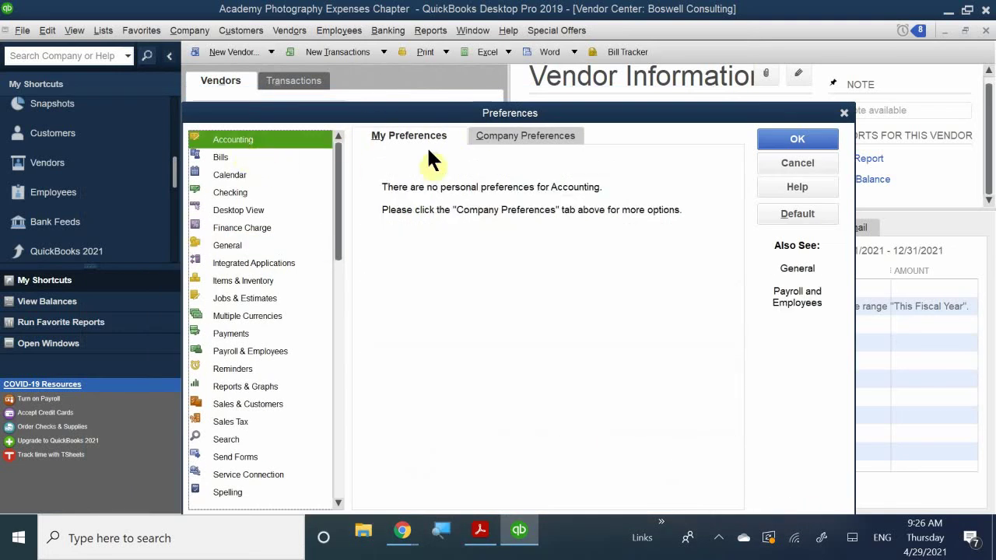
{"action": "left_click", "coordinate": [503, 137]}
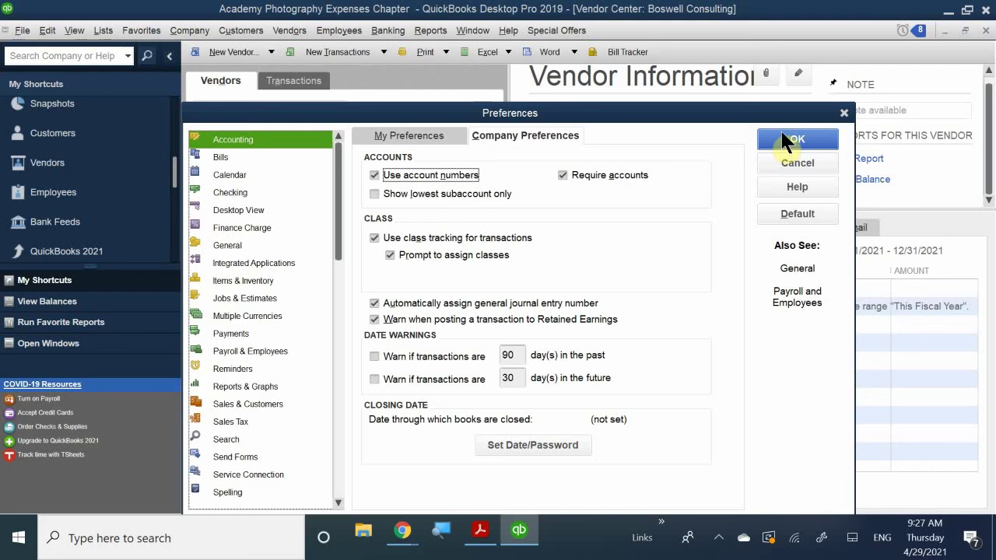
{"action": "left_click", "coordinate": [789, 139]}
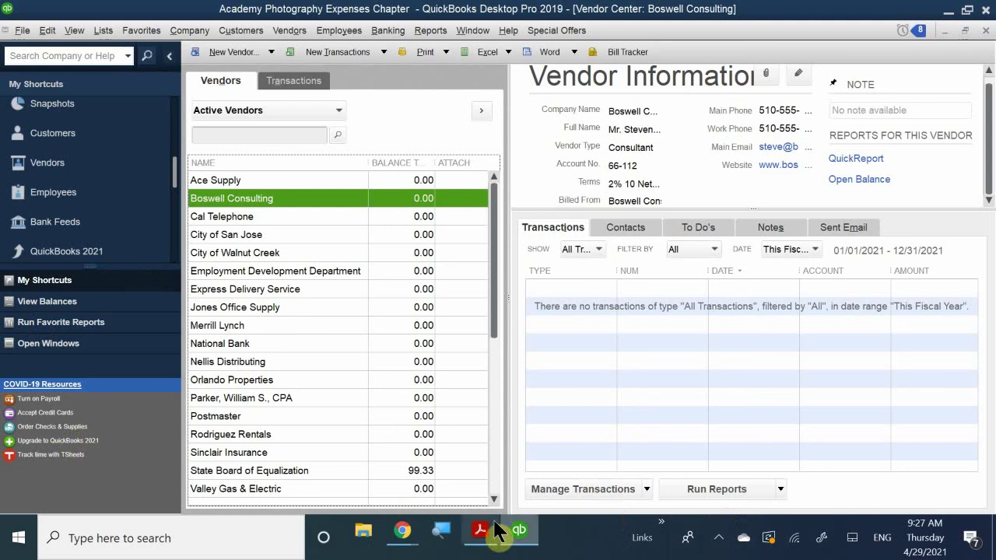
Step: Return to QB CH 4.pdf and scroll to the Tracking Job Costs section on page 107
{"action": "mouse_move", "coordinate": [500, 530]}
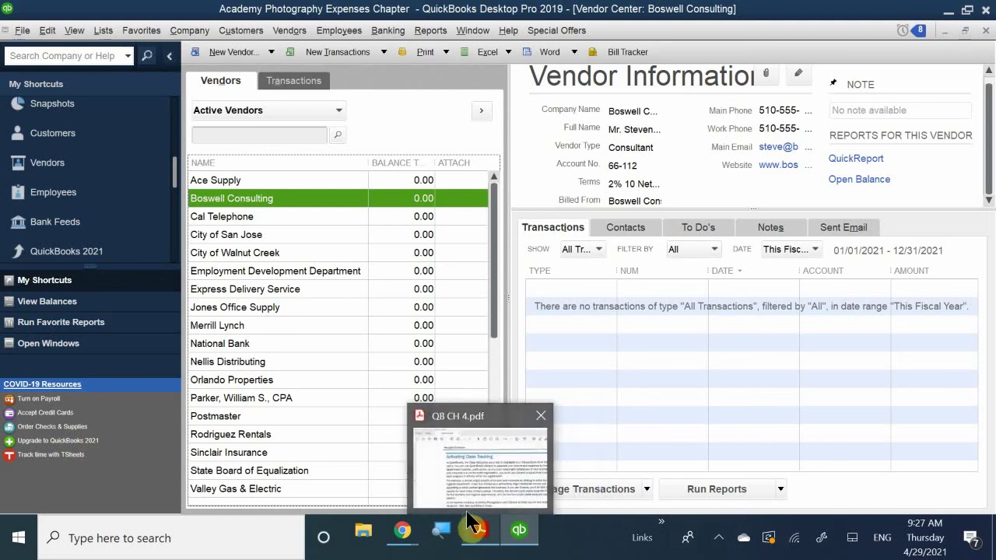
{"action": "left_click", "coordinate": [474, 464]}
{"action": "scroll", "coordinate": [456, 329], "scroll_direction": "down", "scroll_amount": 5}
{"action": "scroll", "coordinate": [457, 334], "scroll_direction": "down", "scroll_amount": 15}
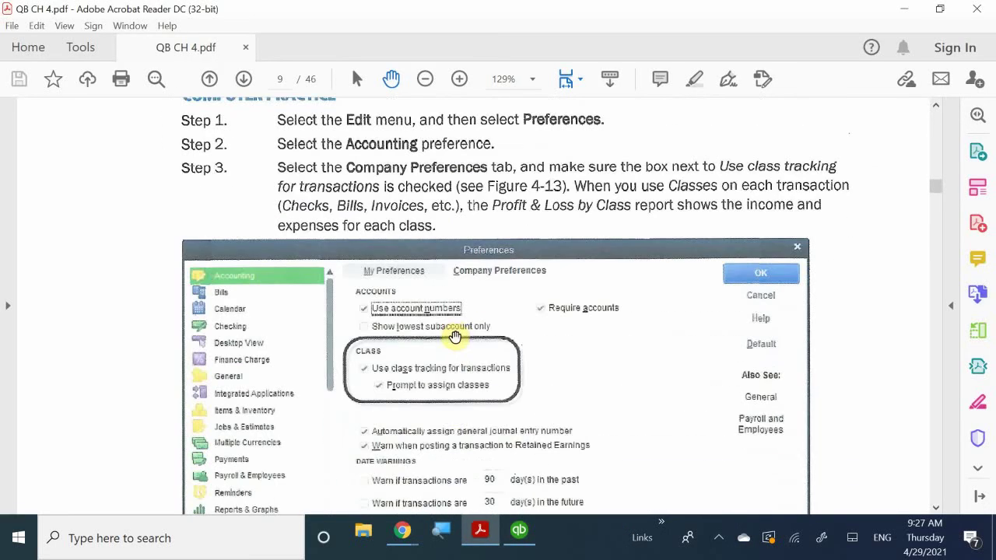
{"action": "scroll", "coordinate": [452, 336], "scroll_direction": "down", "scroll_amount": 10}
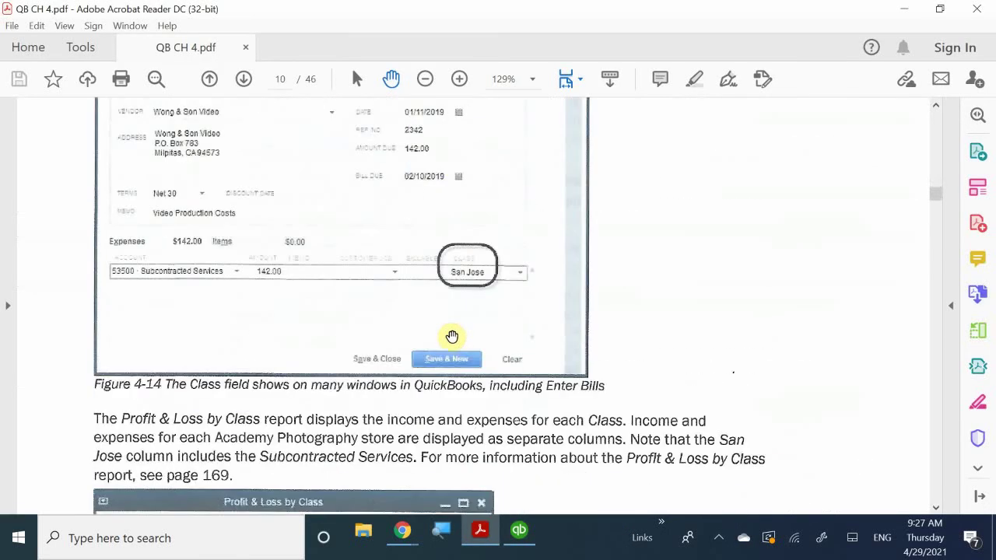
{"action": "scroll", "coordinate": [461, 323], "scroll_direction": "down", "scroll_amount": 8}
{"action": "scroll", "coordinate": [461, 323], "scroll_direction": "down", "scroll_amount": 8}
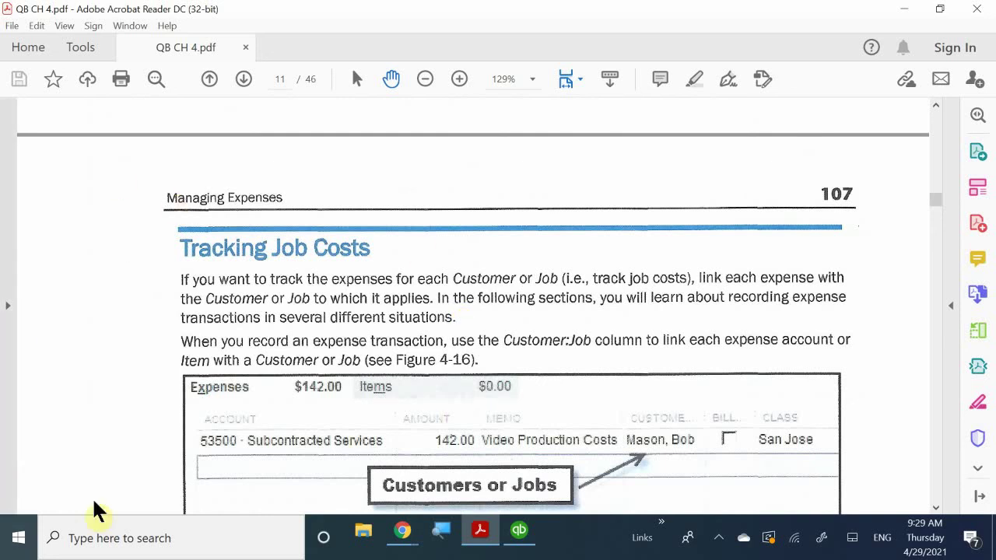
Step: Scroll the textbook past the Paying Vendors list to the top of page 108
{"action": "scroll", "coordinate": [321, 334], "scroll_direction": "down", "scroll_amount": 3}
{"action": "scroll", "coordinate": [334, 349], "scroll_direction": "down", "scroll_amount": 20}
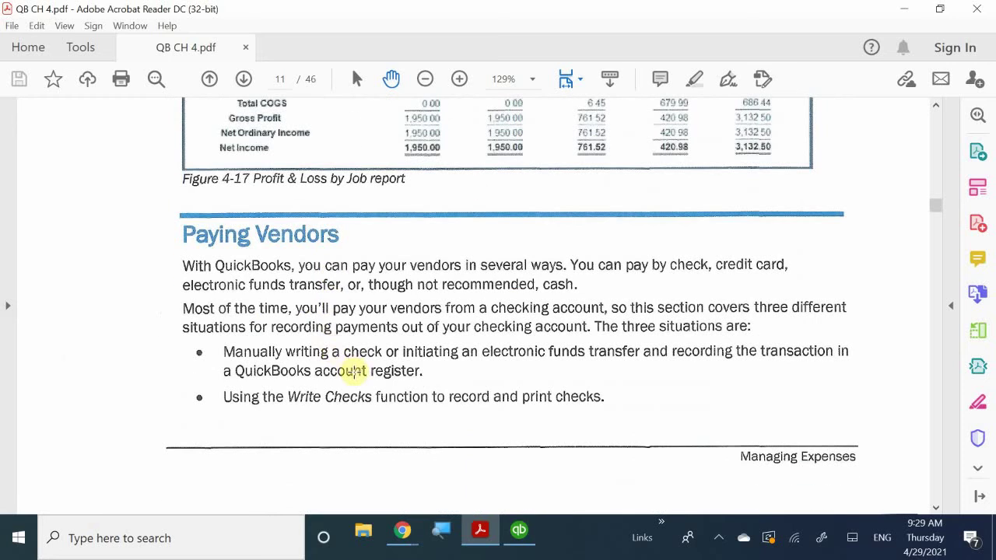
{"action": "scroll", "coordinate": [358, 372], "scroll_direction": "down", "scroll_amount": 2}
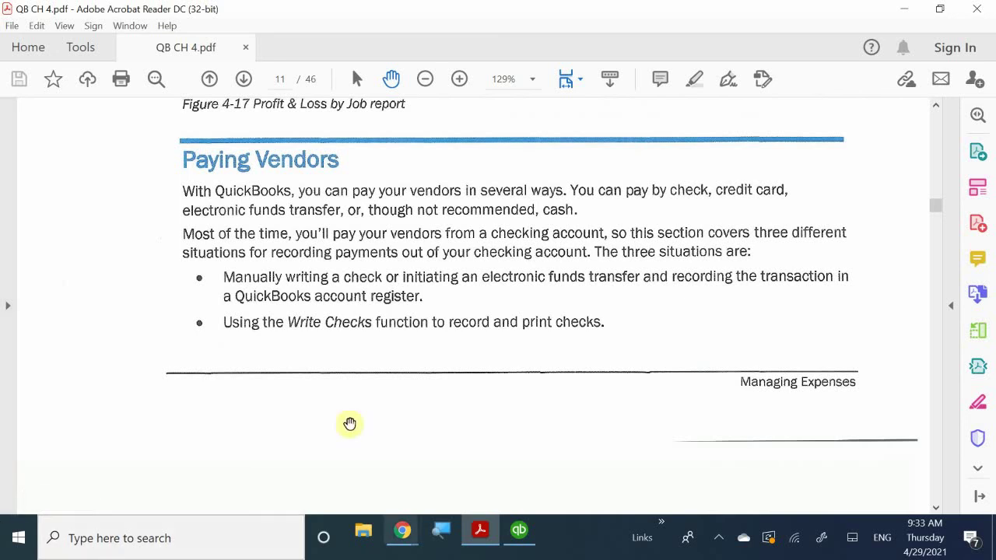
Step: Review Paying Vendors, then scroll to the Using Registers steps and Use Register figure
{"action": "scroll", "coordinate": [407, 304], "scroll_direction": "down", "scroll_amount": 7}
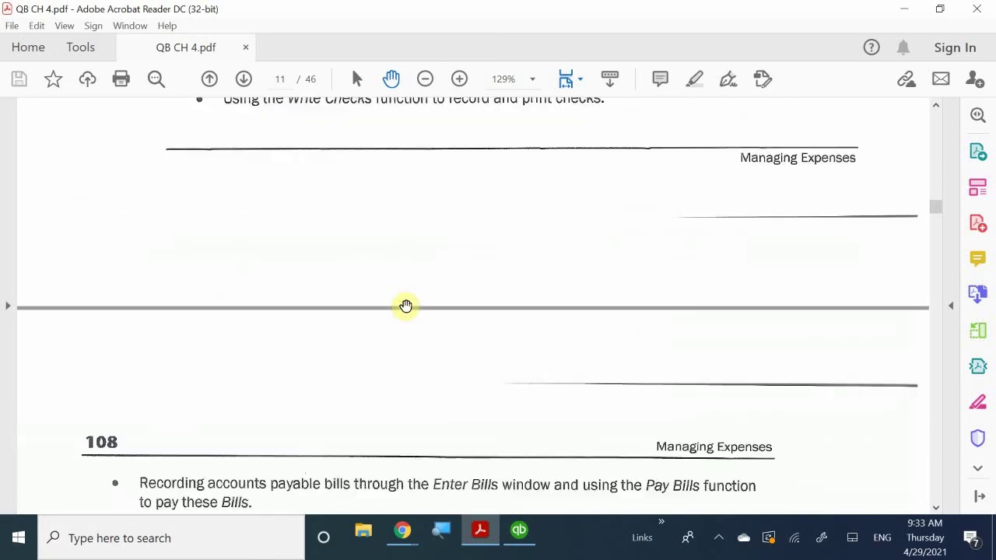
{"action": "scroll", "coordinate": [406, 304], "scroll_direction": "up", "scroll_amount": 3}
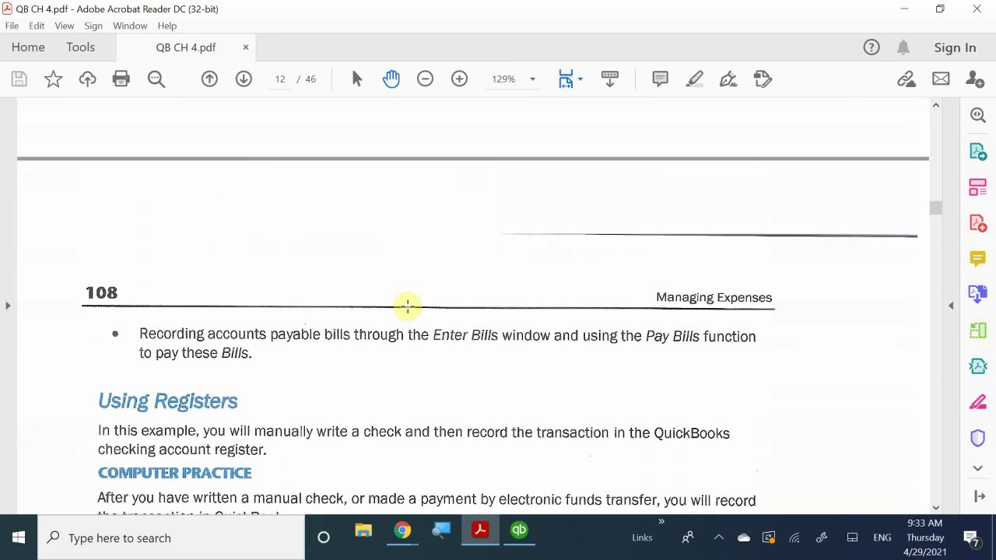
{"action": "scroll", "coordinate": [407, 306], "scroll_direction": "up", "scroll_amount": 10}
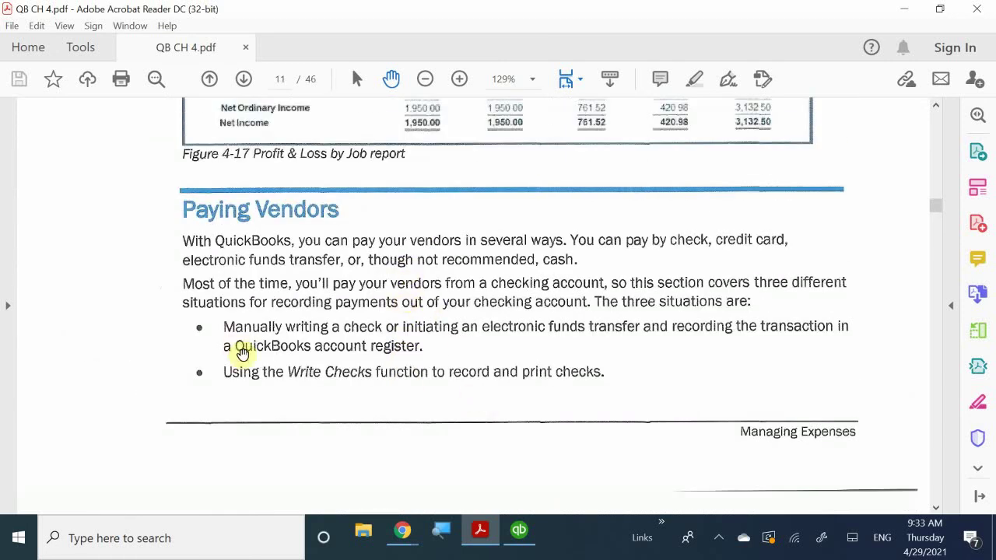
{"action": "scroll", "coordinate": [342, 352], "scroll_direction": "down", "scroll_amount": 10}
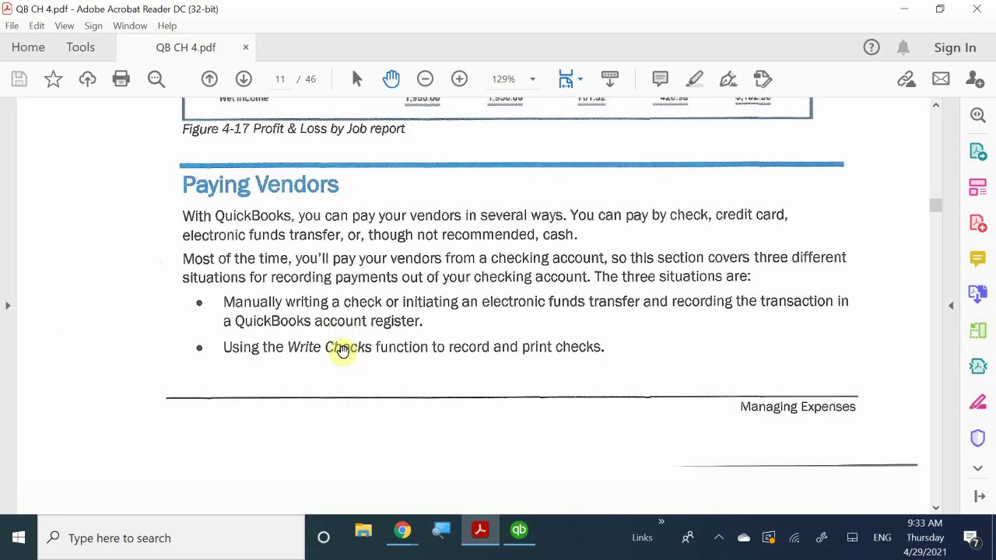
{"action": "scroll", "coordinate": [342, 350], "scroll_direction": "down", "scroll_amount": 5}
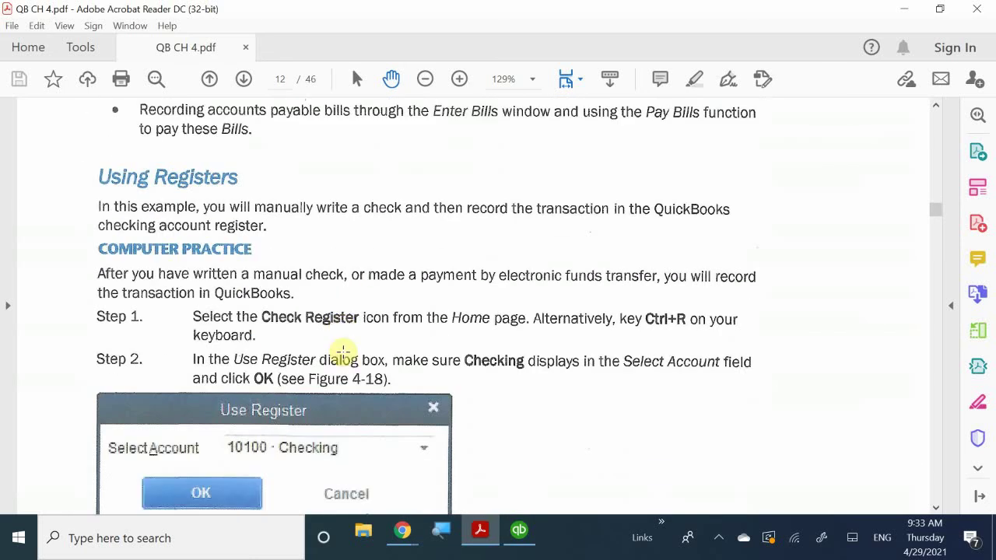
{"action": "scroll", "coordinate": [343, 352], "scroll_direction": "up", "scroll_amount": 6}
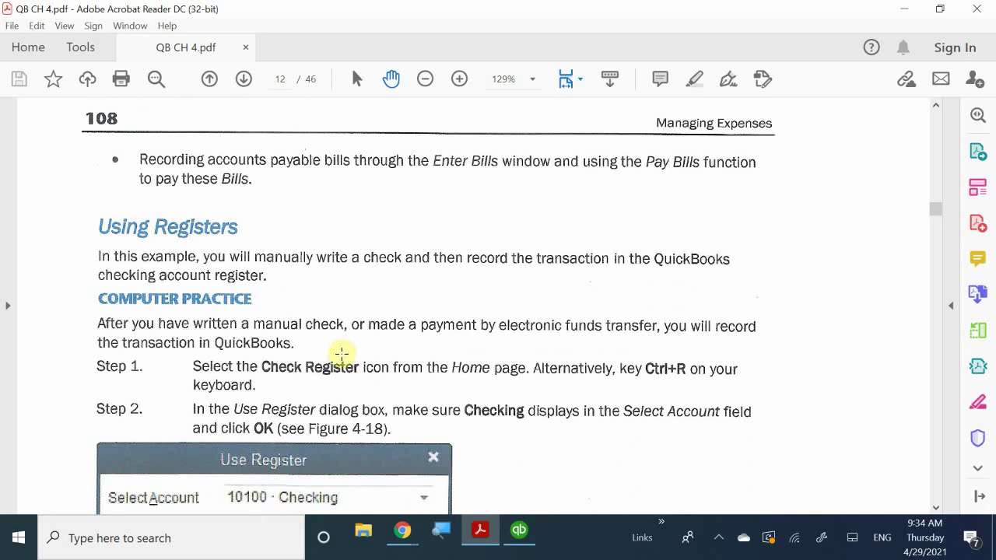
{"action": "scroll", "coordinate": [298, 313], "scroll_direction": "down", "scroll_amount": 5}
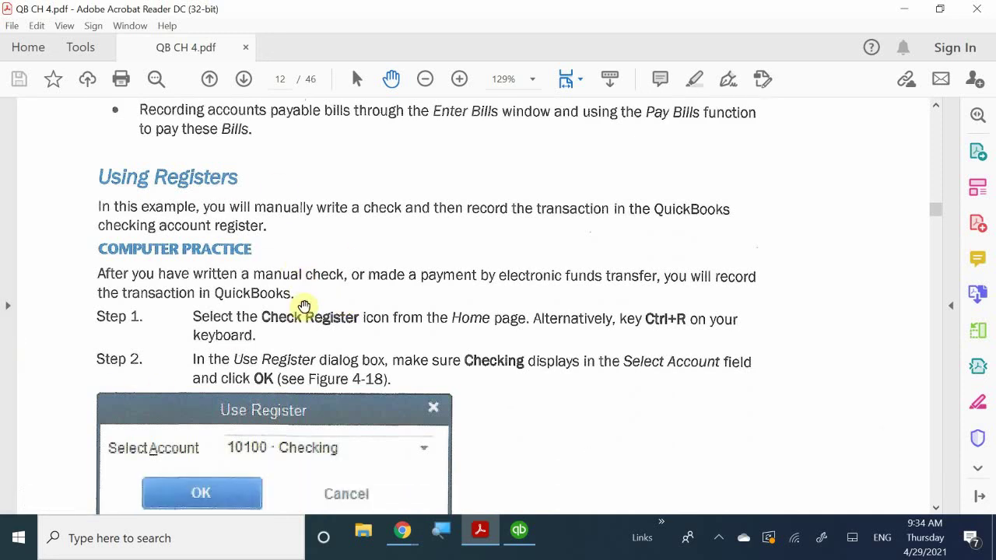
Step: Back in QuickBooks, close the Vendor Center to reveal the Home page
{"action": "scroll", "coordinate": [304, 308], "scroll_direction": "down", "scroll_amount": 5}
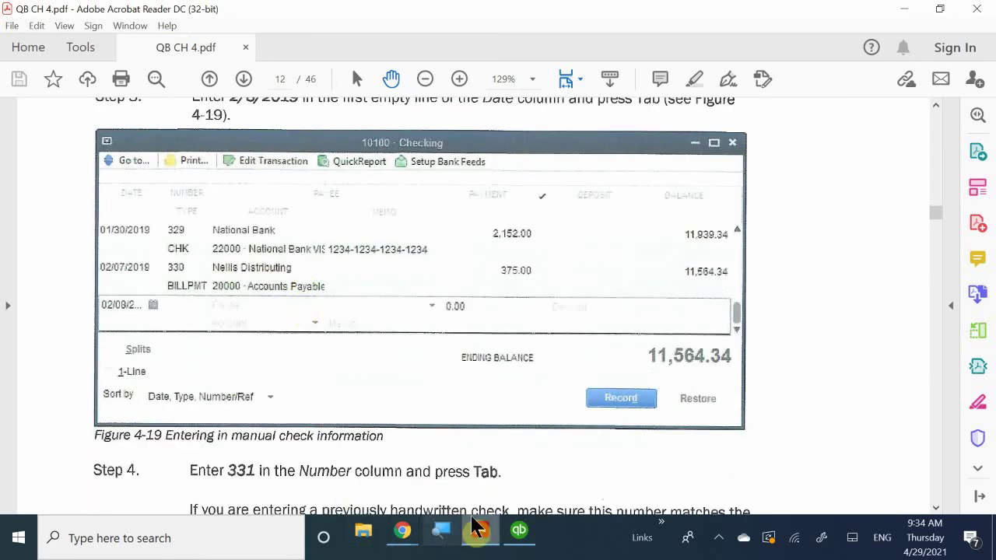
{"action": "left_click", "coordinate": [519, 532]}
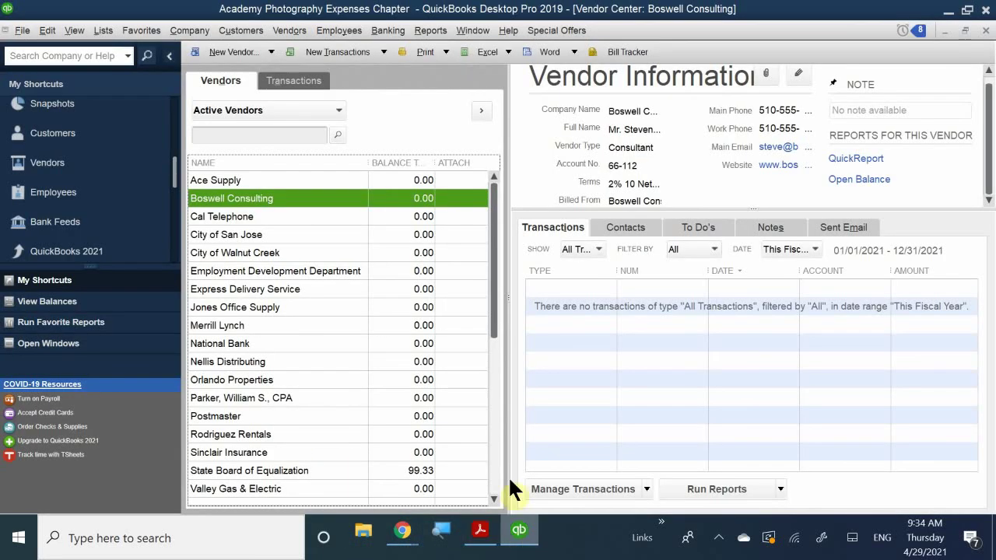
{"action": "left_click", "coordinate": [986, 31]}
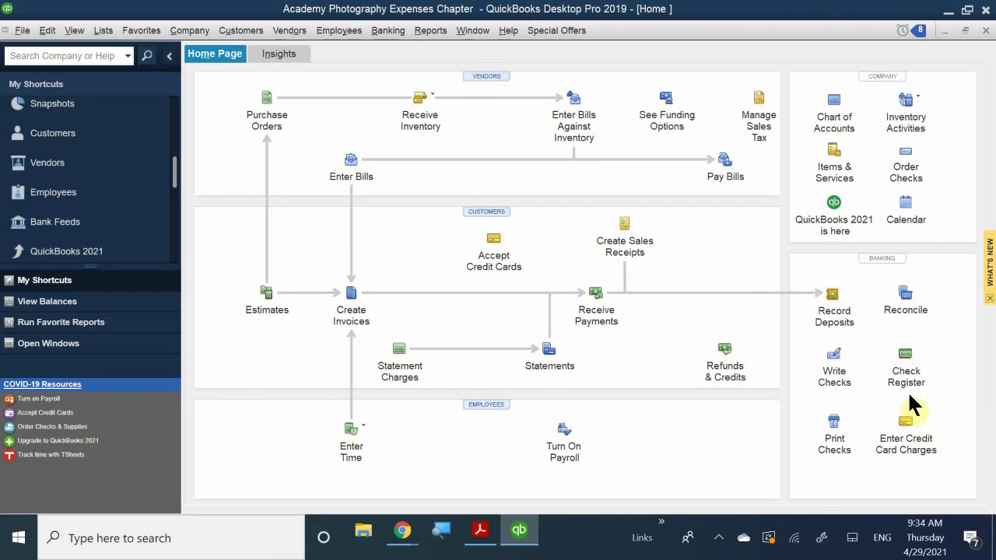
Step: Open the 10100 · Checking register via Check Register, showing ending balance 11,564.34
{"action": "left_click", "coordinate": [904, 366]}
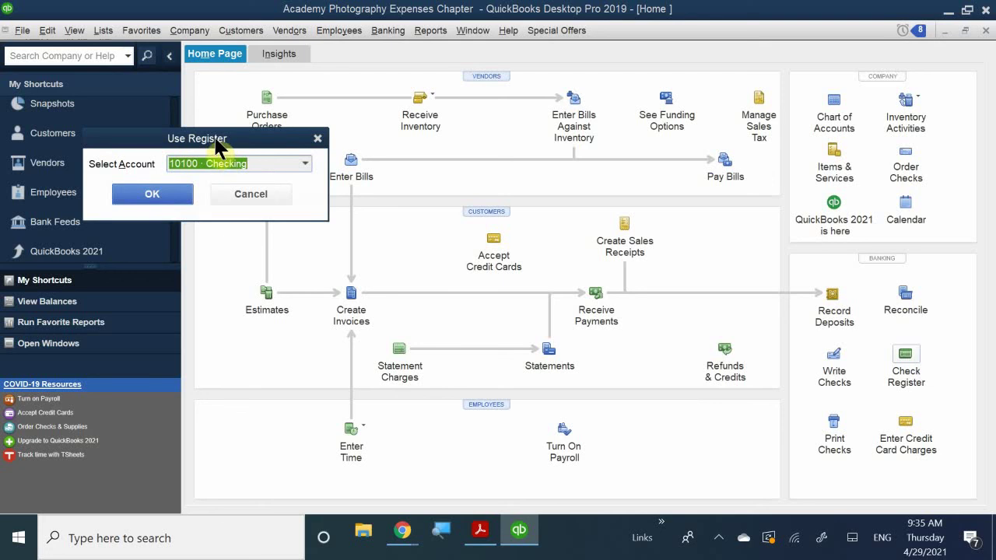
{"action": "left_click_drag", "start_coordinate": [203, 144], "coordinate": [387, 184]}
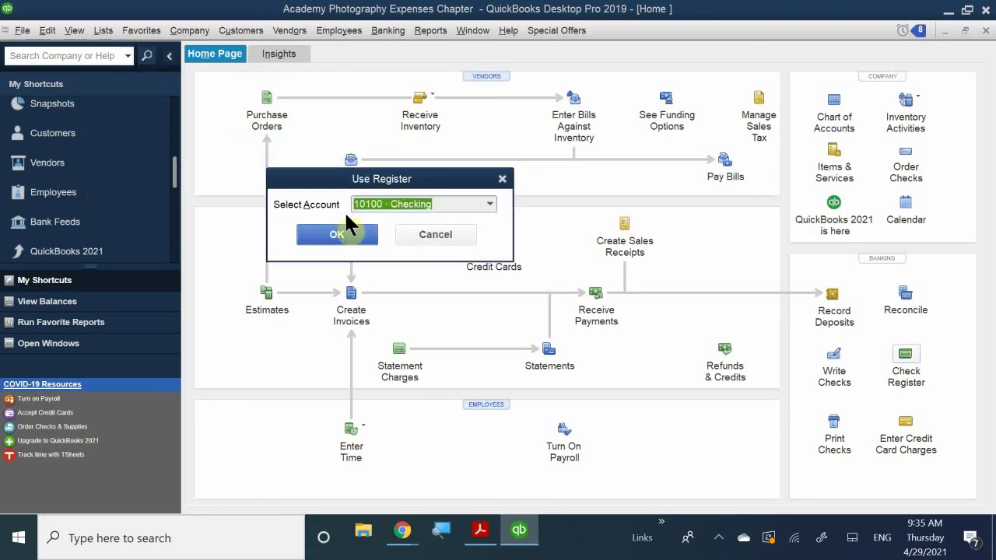
{"action": "left_click", "coordinate": [441, 203]}
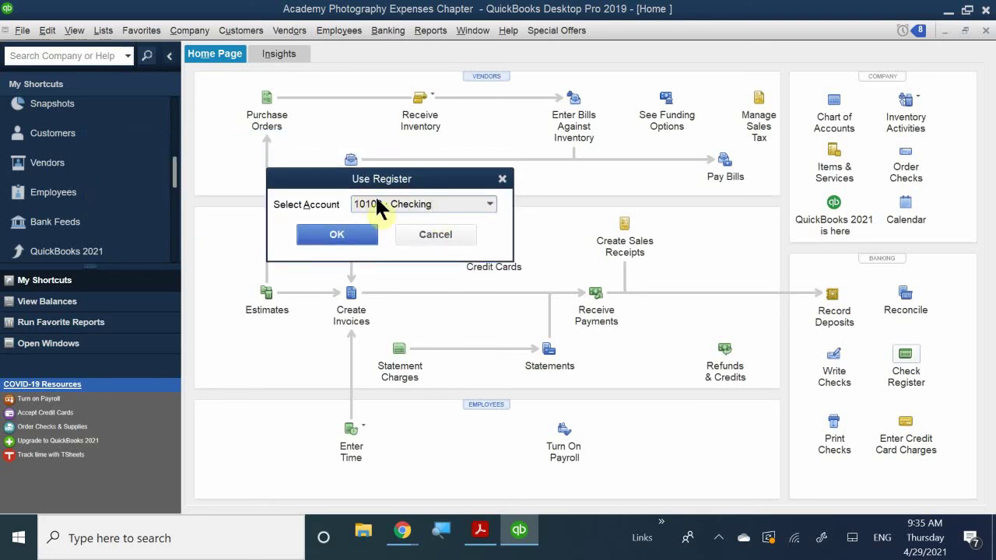
{"action": "left_click", "coordinate": [343, 247]}
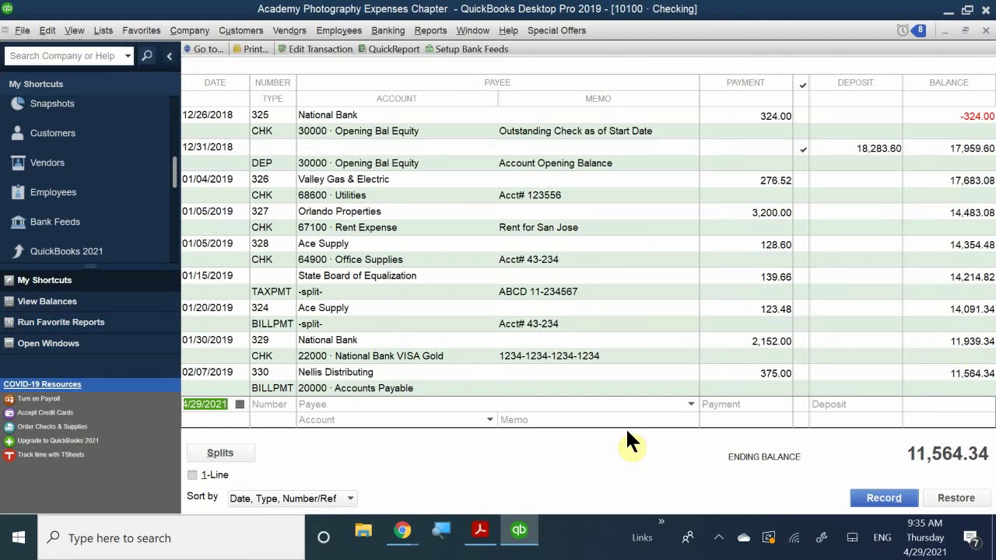
Step: Close the register, reopen 10100 · Checking through Banking > Use Register, then close it again
{"action": "left_click", "coordinate": [986, 32]}
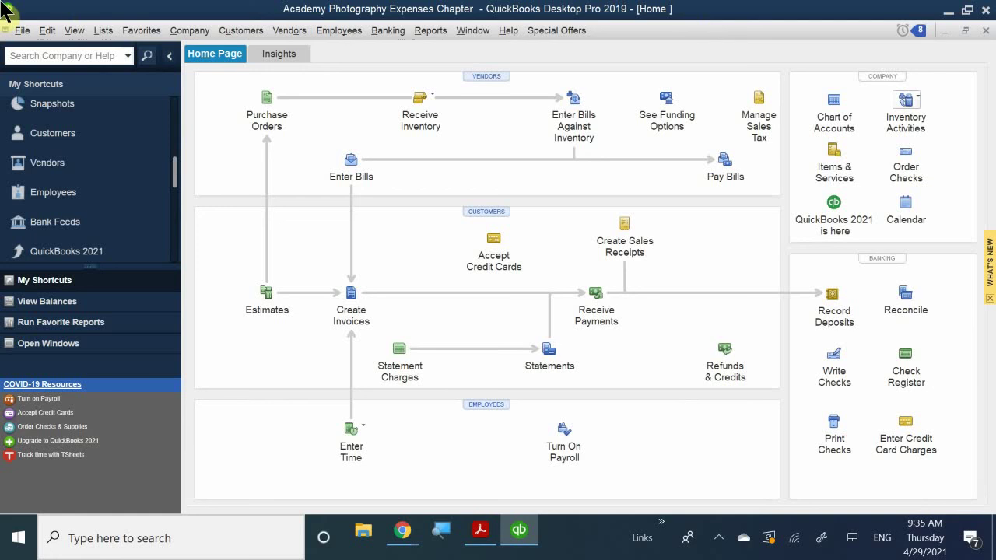
{"action": "left_click", "coordinate": [387, 35]}
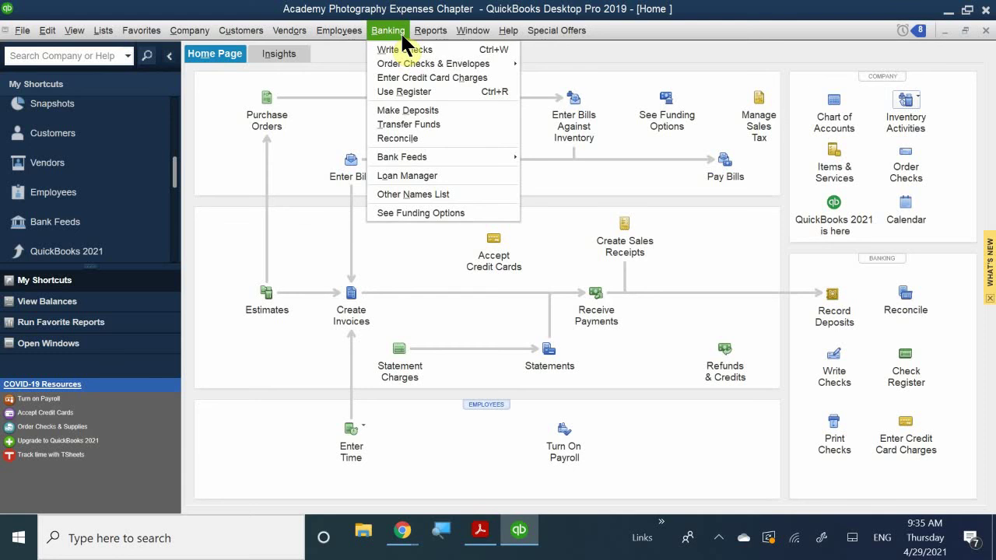
{"action": "left_click", "coordinate": [414, 91]}
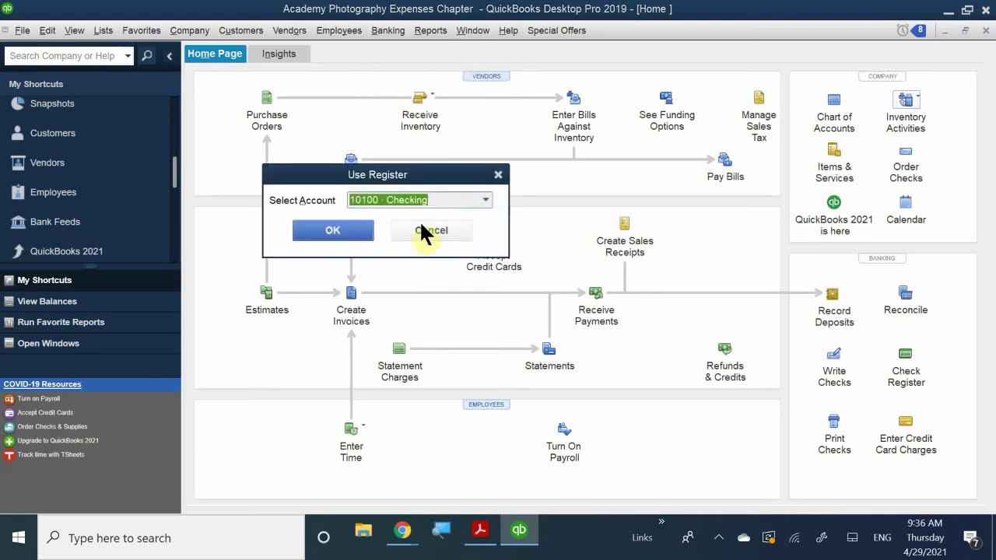
{"action": "left_click", "coordinate": [396, 200]}
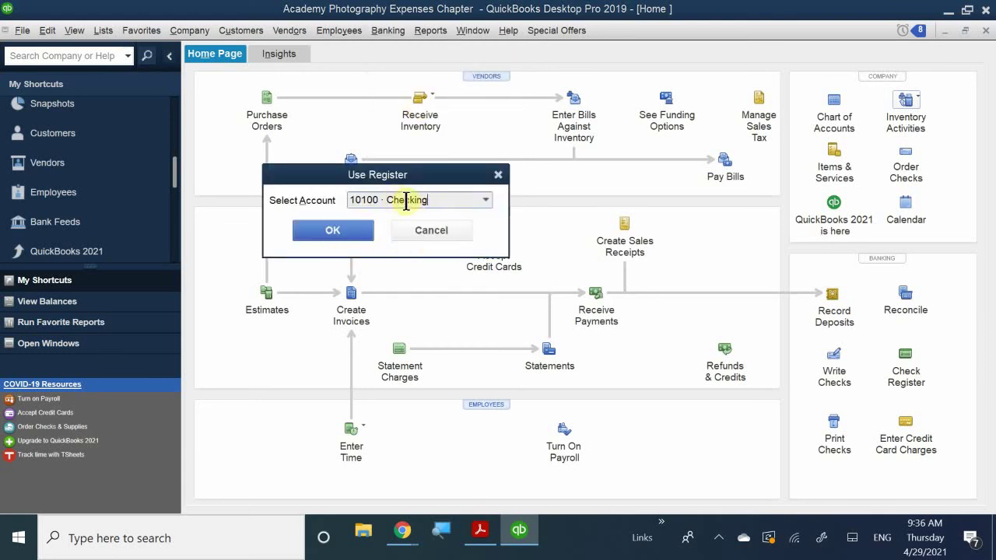
{"action": "left_click", "coordinate": [362, 228]}
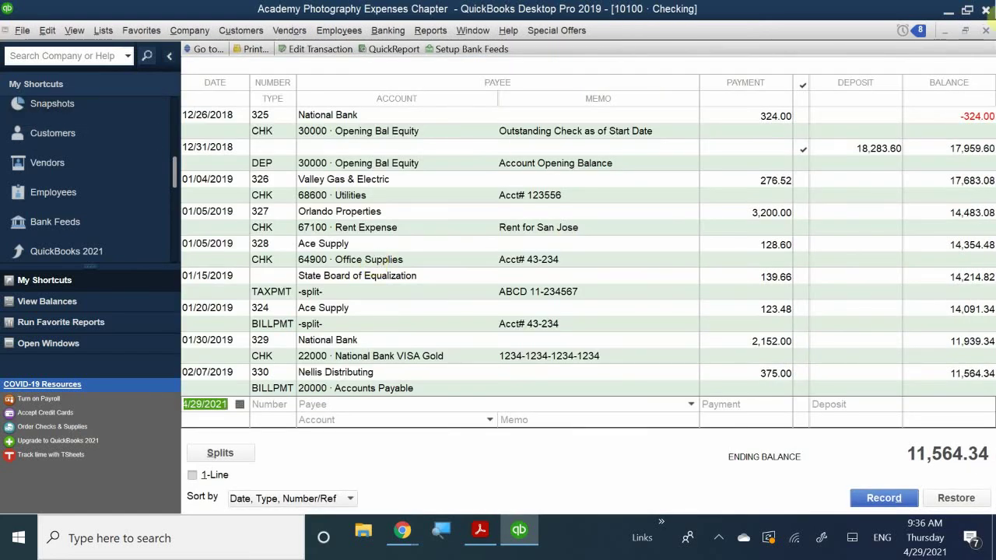
{"action": "left_click", "coordinate": [984, 31]}
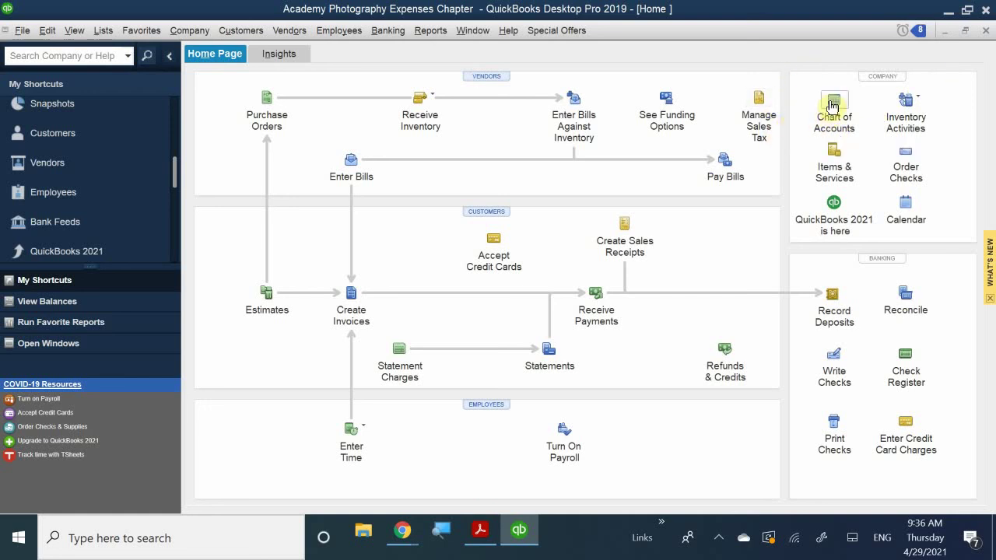
Step: Open 10100 · Checking from the Chart of Accounts, with its blank entry line ready
{"action": "left_click", "coordinate": [833, 107]}
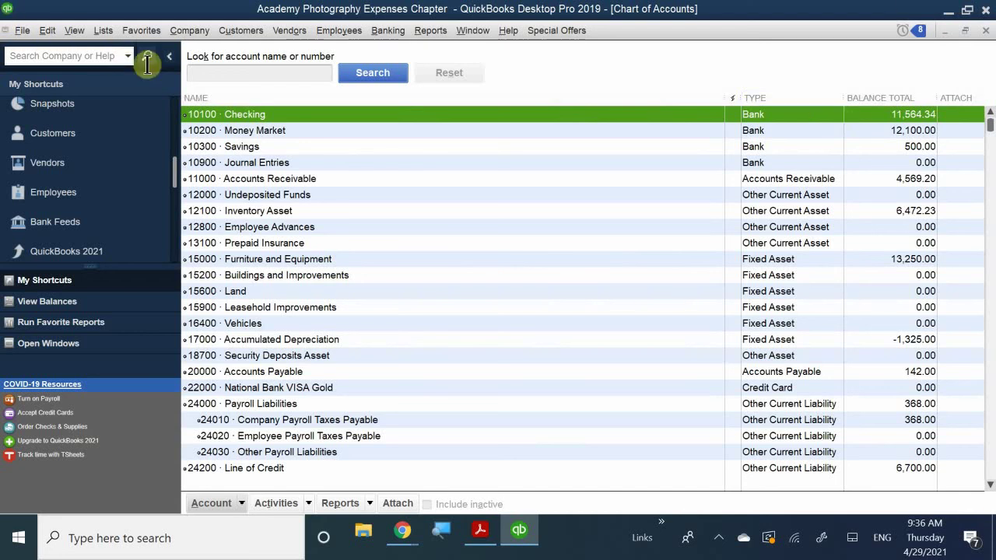
{"action": "double_click", "coordinate": [242, 117]}
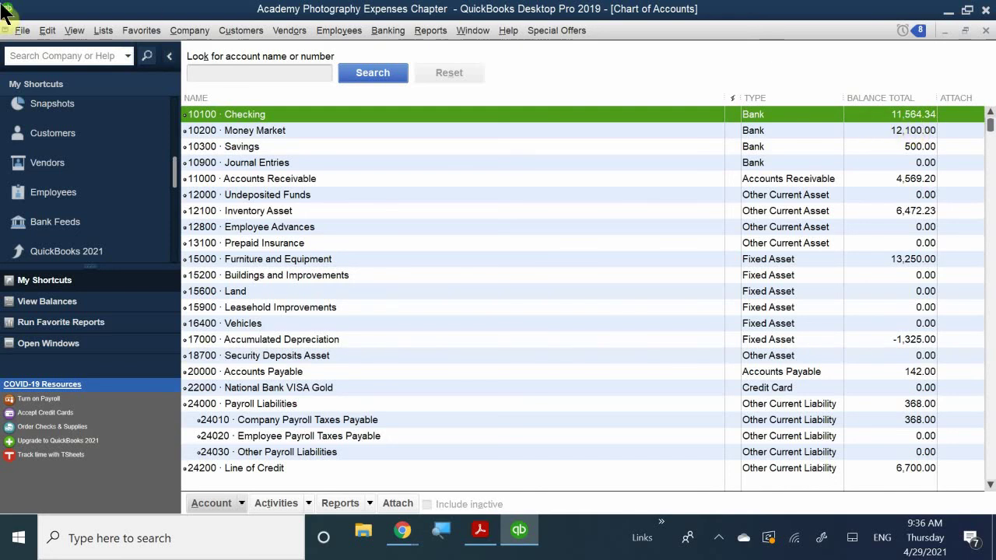
{"action": "double_click", "coordinate": [278, 117]}
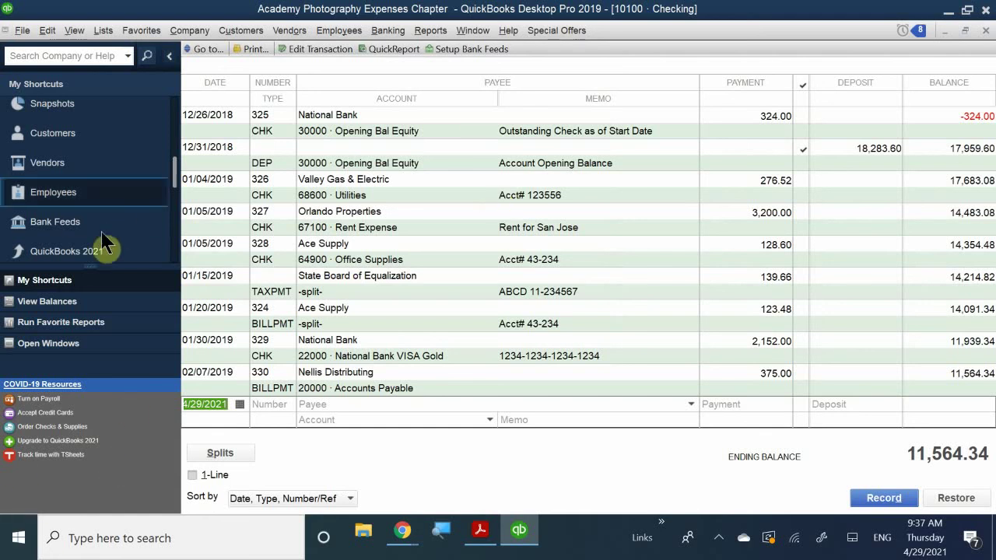
Step: Bring up the April 2021 date picker for the new transaction's date
{"action": "left_click", "coordinate": [240, 404]}
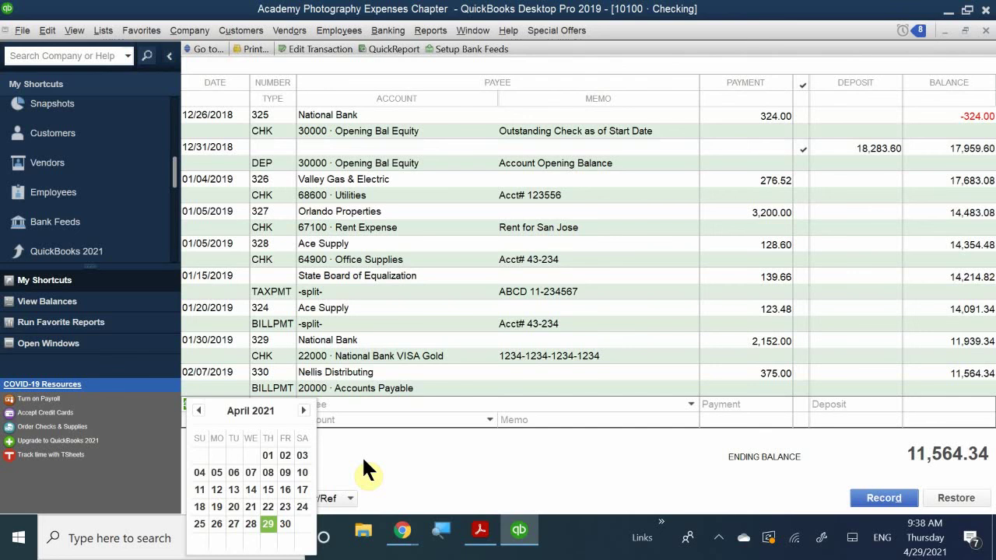
Step: Page the date calendar back twelve months, close it, and select the 04/29/2021 date text
{"action": "left_click", "coordinate": [198, 410]}
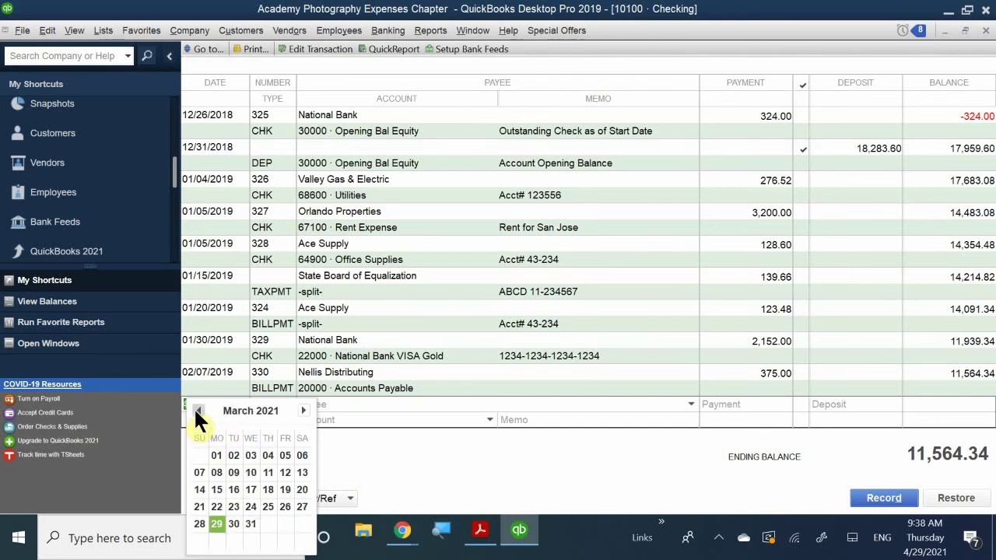
{"action": "left_click", "coordinate": [197, 411]}
{"action": "left_click", "coordinate": [197, 410]}
{"action": "left_click", "coordinate": [198, 410]}
{"action": "left_click", "coordinate": [197, 410]}
{"action": "left_click", "coordinate": [197, 410]}
{"action": "left_click", "coordinate": [198, 410]}
{"action": "left_click", "coordinate": [198, 410]}
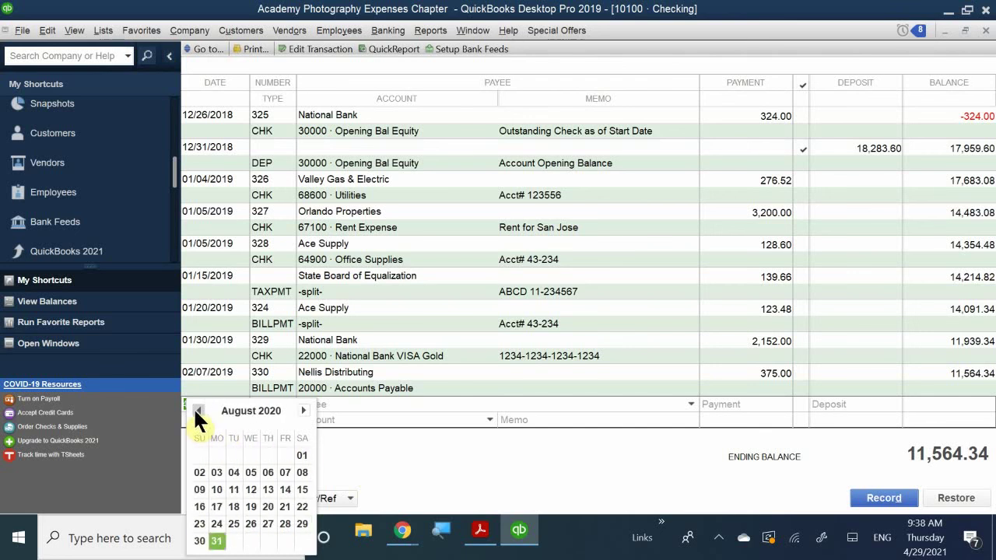
{"action": "left_click", "coordinate": [198, 410]}
{"action": "left_click", "coordinate": [197, 410]}
{"action": "left_click", "coordinate": [198, 410]}
{"action": "left_click", "coordinate": [197, 410]}
{"action": "left_click", "coordinate": [197, 410]}
{"action": "left_click", "coordinate": [197, 410]}
{"action": "left_click", "coordinate": [198, 410]}
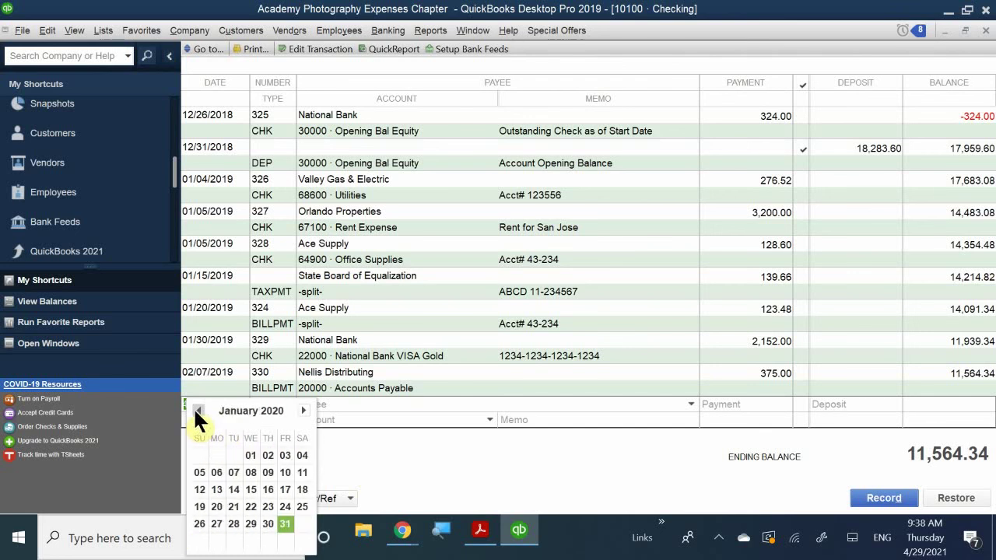
{"action": "left_click", "coordinate": [198, 411]}
{"action": "left_click", "coordinate": [197, 410]}
{"action": "left_click", "coordinate": [198, 410]}
{"action": "left_click", "coordinate": [198, 410]}
{"action": "left_click", "coordinate": [197, 410]}
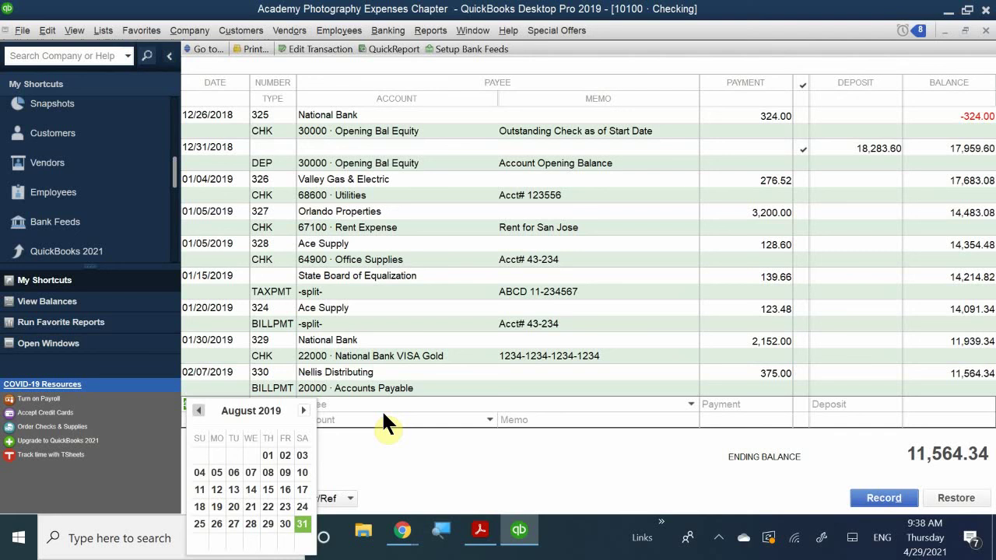
{"action": "left_click", "coordinate": [376, 467]}
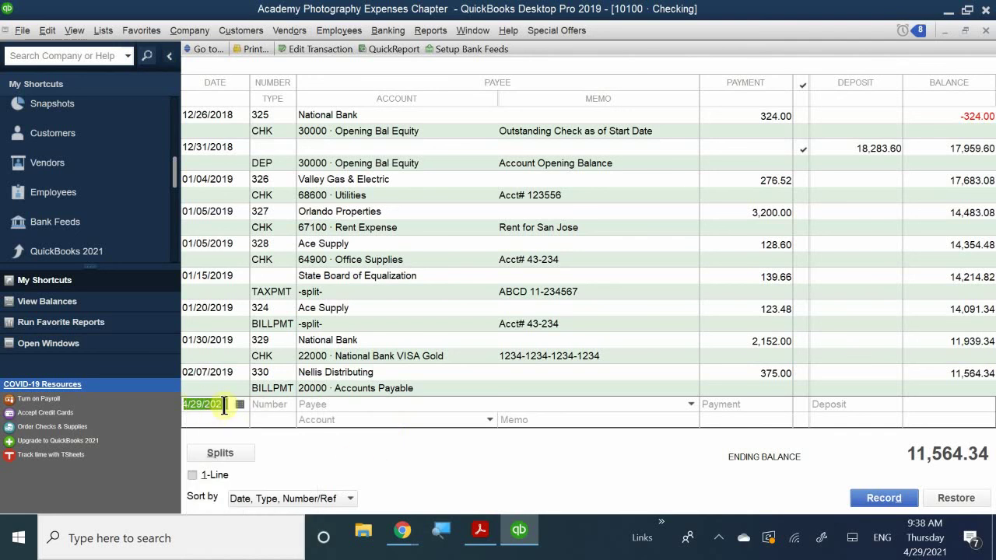
{"action": "left_click", "coordinate": [227, 413]}
{"action": "left_click_drag", "start_coordinate": [226, 408], "coordinate": [140, 394]}
Step: Reopen the date calendar, navigate to February 2019 and pick the 8th
{"action": "left_click", "coordinate": [240, 404]}
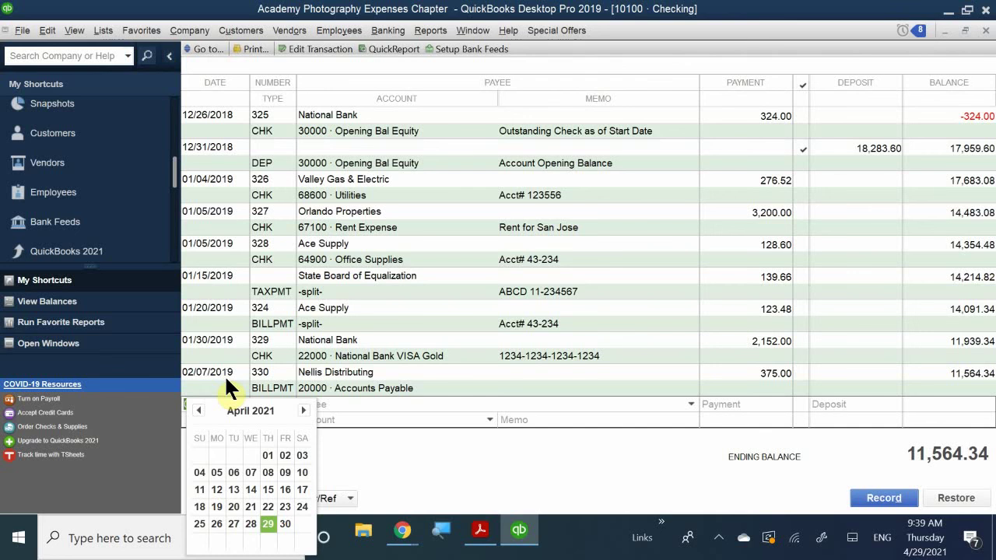
{"action": "left_click", "coordinate": [198, 411]}
{"action": "left_click", "coordinate": [198, 410]}
{"action": "left_click", "coordinate": [198, 411]}
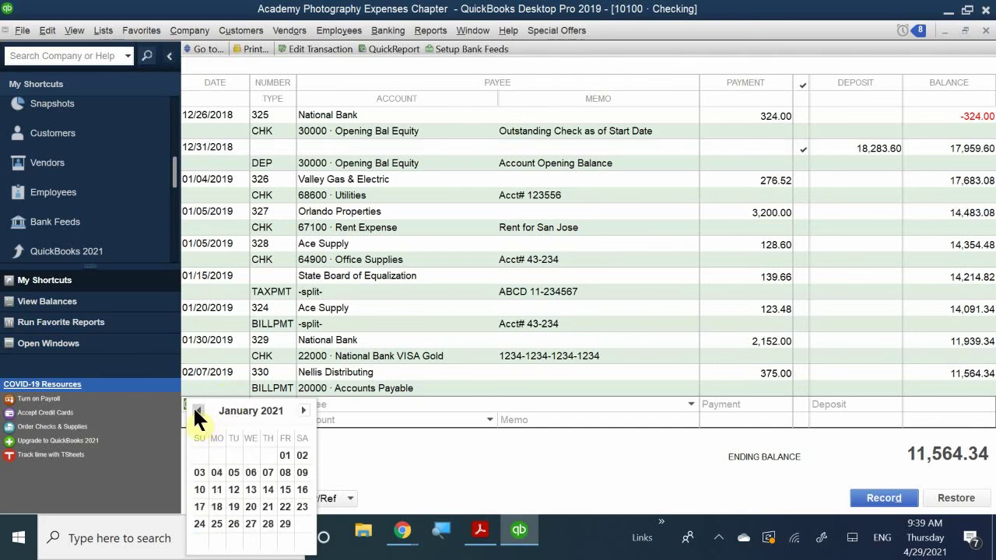
{"action": "left_click", "coordinate": [198, 410]}
{"action": "left_click", "coordinate": [198, 410]}
{"action": "left_click", "coordinate": [198, 410]}
{"action": "left_click", "coordinate": [198, 410]}
{"action": "left_click", "coordinate": [197, 410]}
{"action": "left_click", "coordinate": [197, 410]}
{"action": "left_click", "coordinate": [198, 410]}
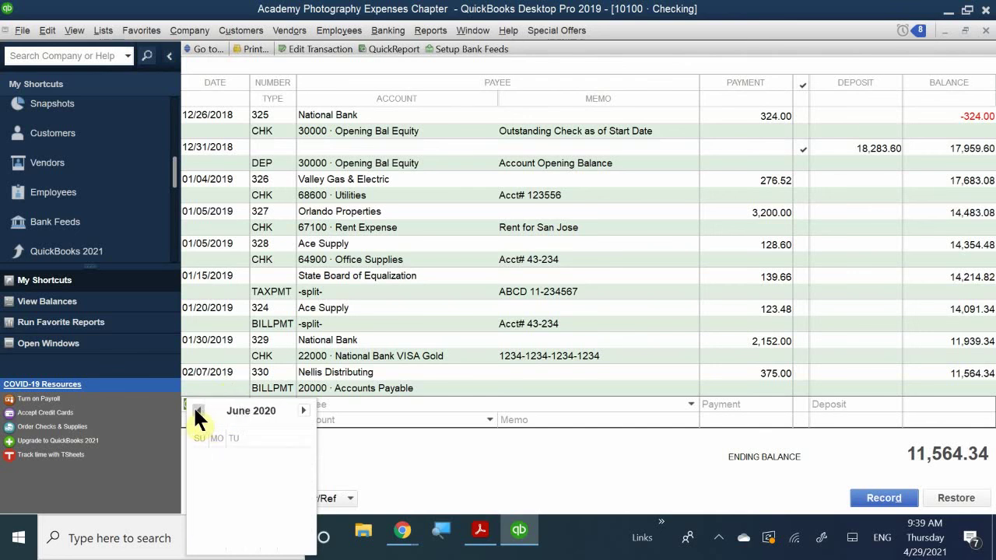
{"action": "left_click", "coordinate": [198, 410]}
{"action": "left_click", "coordinate": [198, 410]}
{"action": "left_click", "coordinate": [197, 411]}
{"action": "left_click", "coordinate": [198, 410]}
{"action": "left_click", "coordinate": [197, 410]}
{"action": "left_click", "coordinate": [198, 410]}
{"action": "left_click", "coordinate": [197, 410]}
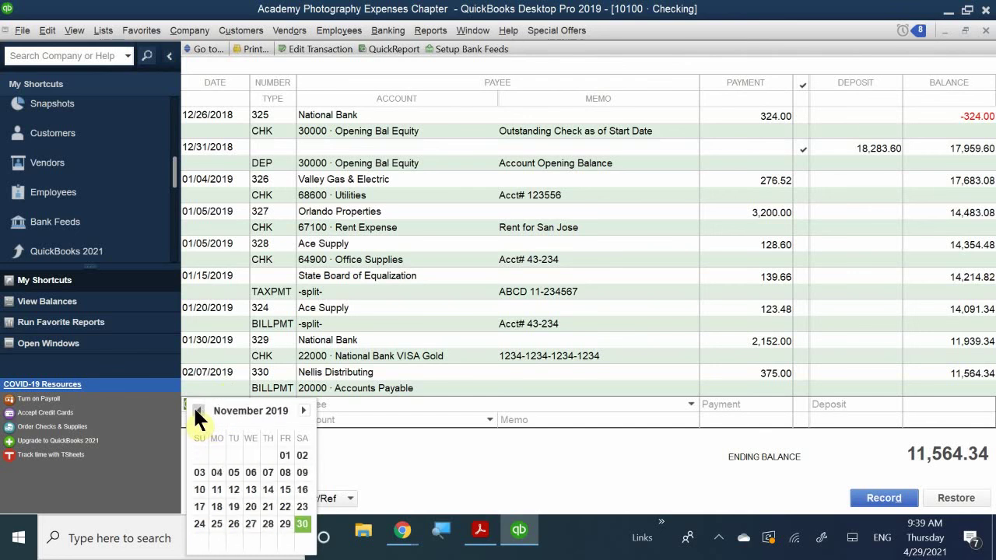
{"action": "left_click", "coordinate": [197, 411]}
{"action": "left_click", "coordinate": [197, 410]}
{"action": "left_click", "coordinate": [198, 410]}
{"action": "left_click", "coordinate": [198, 411]}
{"action": "left_click", "coordinate": [198, 410]}
{"action": "left_click", "coordinate": [198, 411]}
{"action": "left_click", "coordinate": [198, 410]}
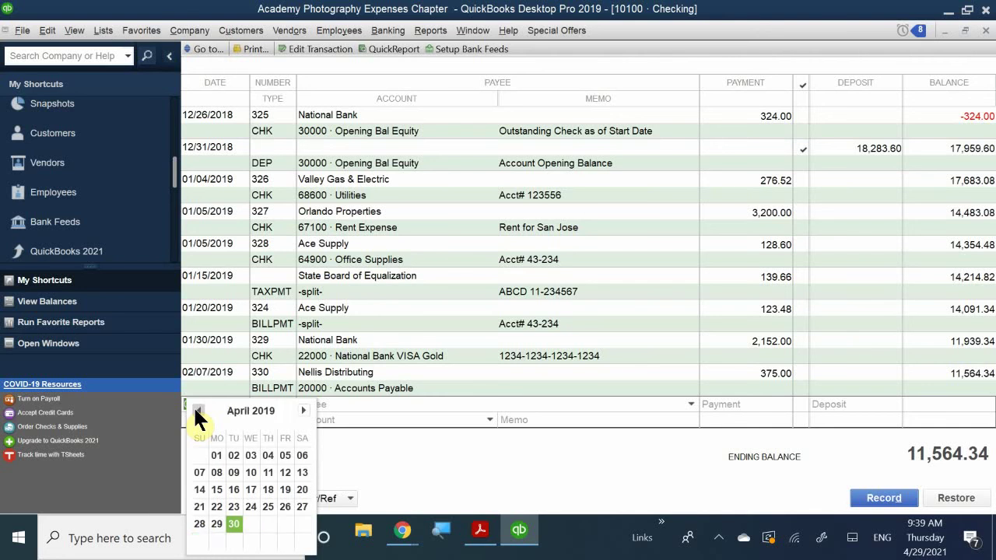
{"action": "left_click", "coordinate": [197, 410]}
{"action": "left_click", "coordinate": [198, 410]}
{"action": "left_click", "coordinate": [197, 410]}
{"action": "left_click", "coordinate": [198, 410]}
{"action": "left_click", "coordinate": [198, 411]}
{"action": "left_click", "coordinate": [197, 410]}
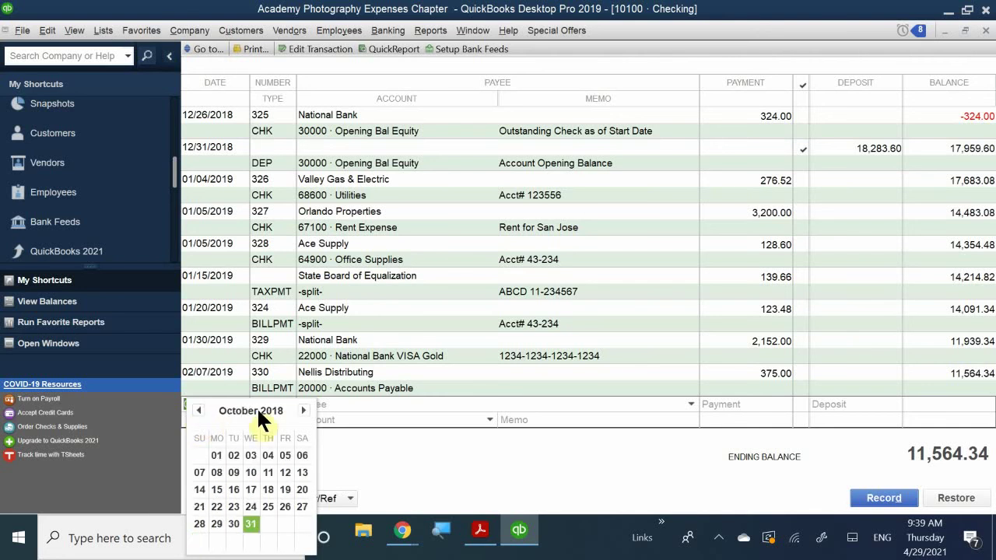
{"action": "left_click", "coordinate": [303, 411]}
{"action": "left_click", "coordinate": [303, 410]}
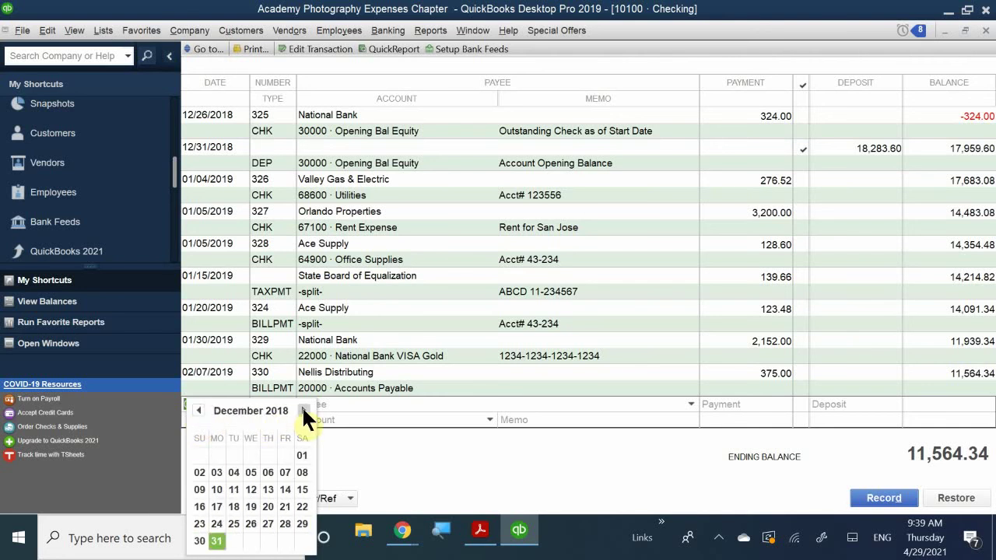
{"action": "left_click", "coordinate": [304, 411]}
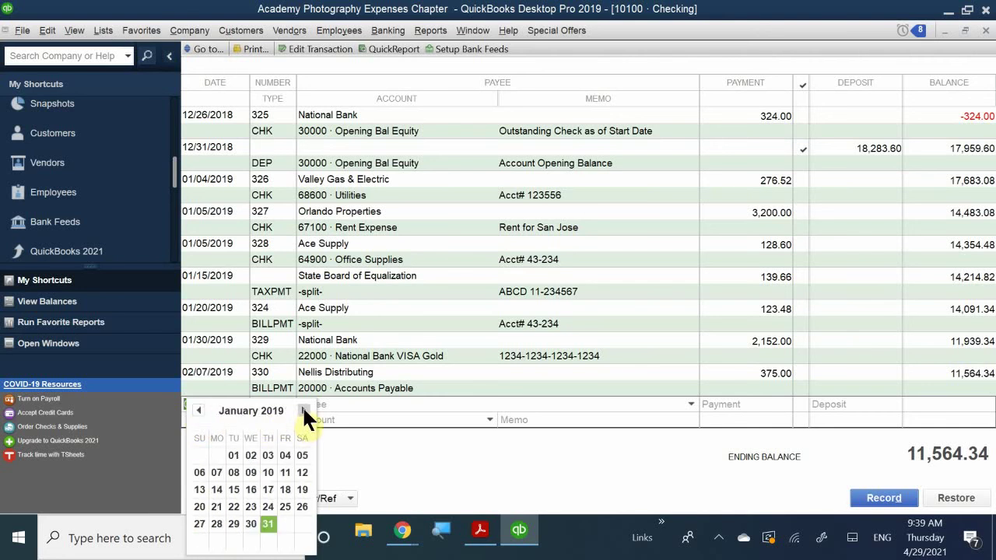
{"action": "left_click", "coordinate": [303, 410]}
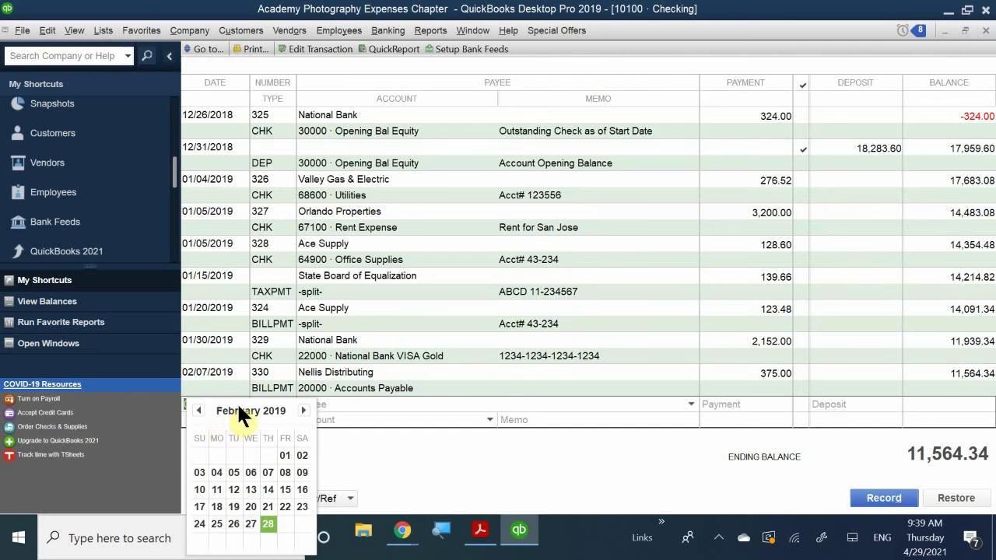
{"action": "left_click", "coordinate": [284, 472]}
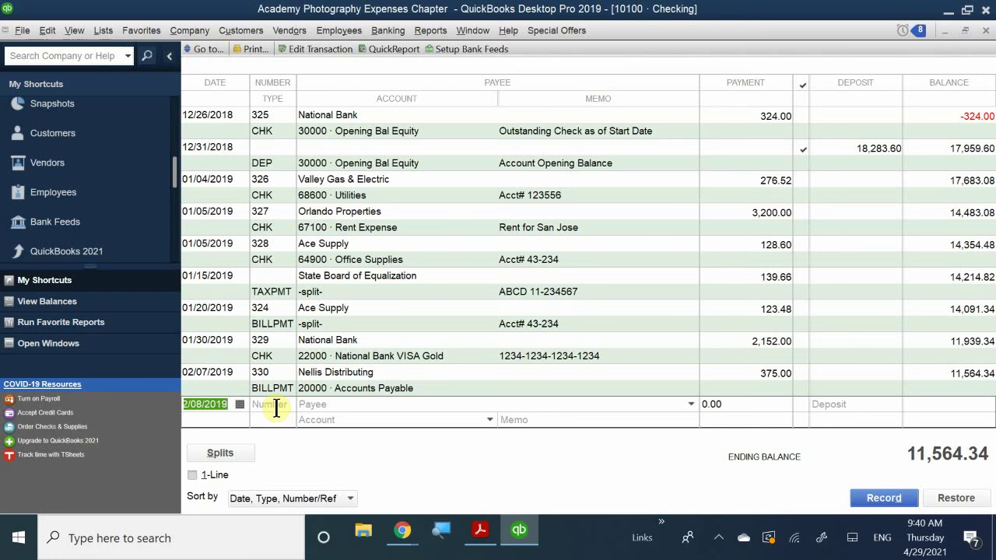
Step: Clear the stray digits, re-pick 02/08/2019 from the calendar, and move to check number 332
{"action": "type", "text": "33"}
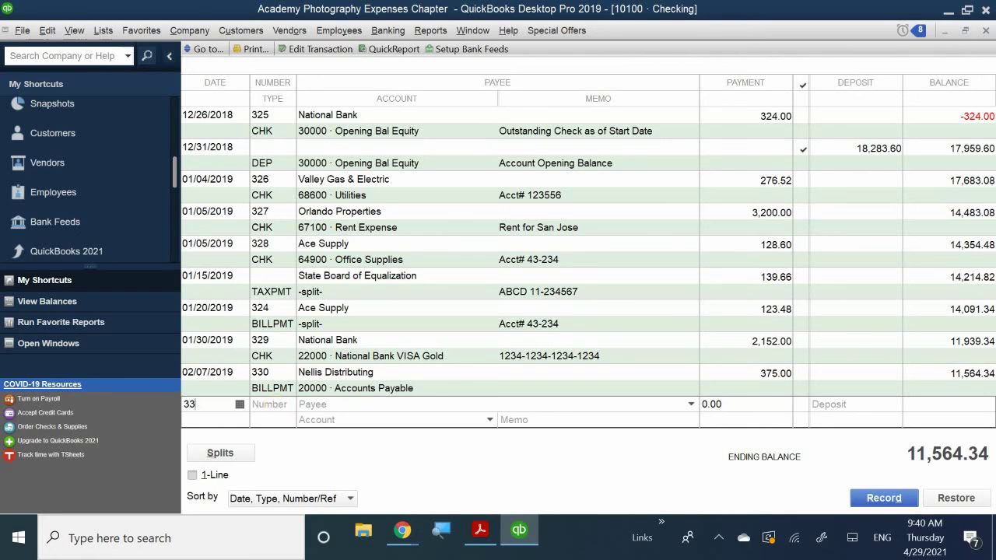
{"action": "key", "text": "BackSpace"}
{"action": "key", "text": "BackSpace"}
{"action": "left_click", "coordinate": [239, 406]}
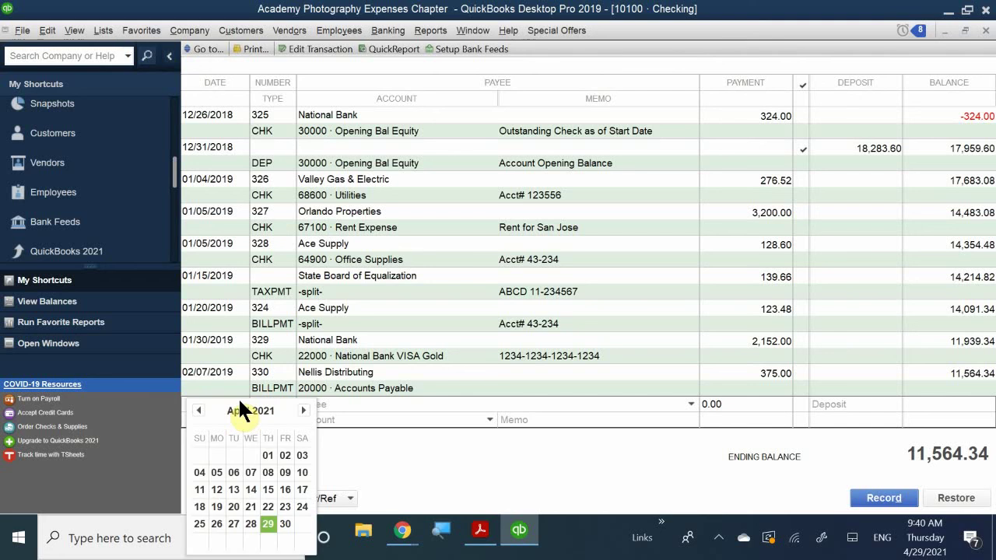
{"action": "left_click", "coordinate": [198, 410]}
{"action": "left_click", "coordinate": [194, 407]}
{"action": "left_click", "coordinate": [195, 407]}
{"action": "left_click", "coordinate": [194, 408]}
{"action": "left_click", "coordinate": [194, 408]}
{"action": "left_click", "coordinate": [194, 408]}
{"action": "left_click", "coordinate": [195, 408]}
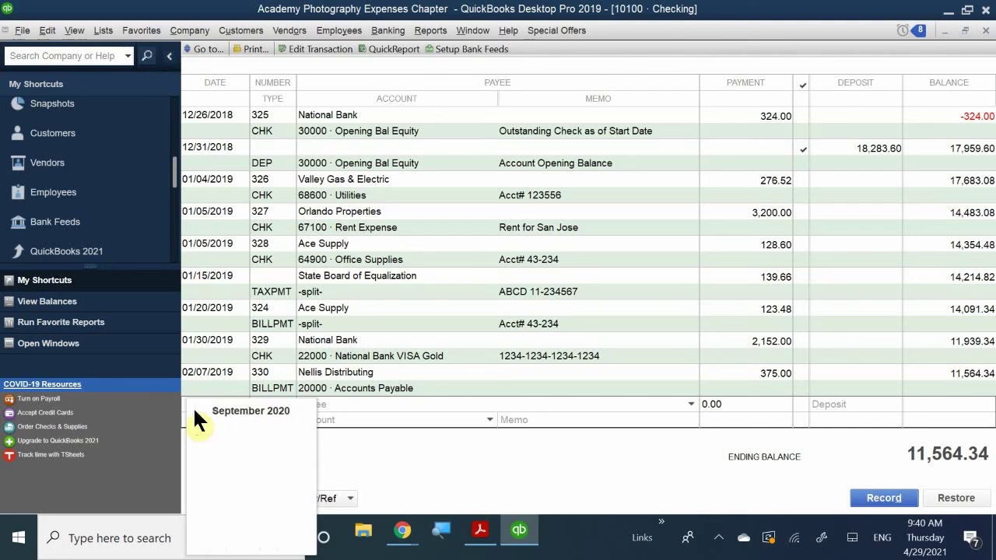
{"action": "left_click", "coordinate": [196, 410]}
{"action": "left_click", "coordinate": [197, 410]}
{"action": "left_click", "coordinate": [197, 410]}
{"action": "left_click", "coordinate": [197, 410]}
{"action": "left_click", "coordinate": [197, 410]}
{"action": "left_click", "coordinate": [196, 411]}
{"action": "left_click", "coordinate": [196, 410]}
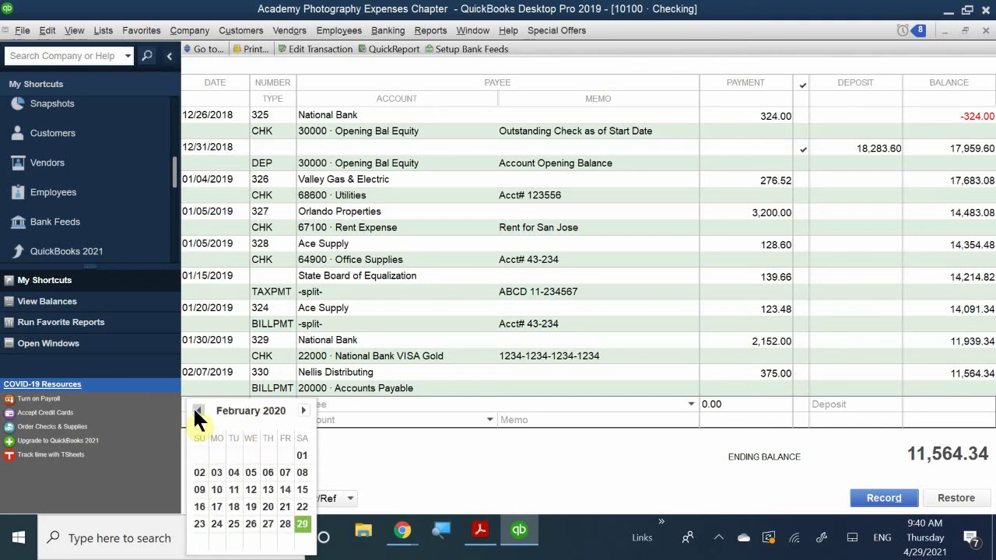
{"action": "left_click", "coordinate": [196, 410]}
{"action": "left_click", "coordinate": [196, 410]}
{"action": "left_click", "coordinate": [197, 411]}
{"action": "left_click", "coordinate": [196, 410]}
{"action": "left_click", "coordinate": [196, 411]}
{"action": "left_click", "coordinate": [196, 411]}
{"action": "left_click", "coordinate": [196, 410]}
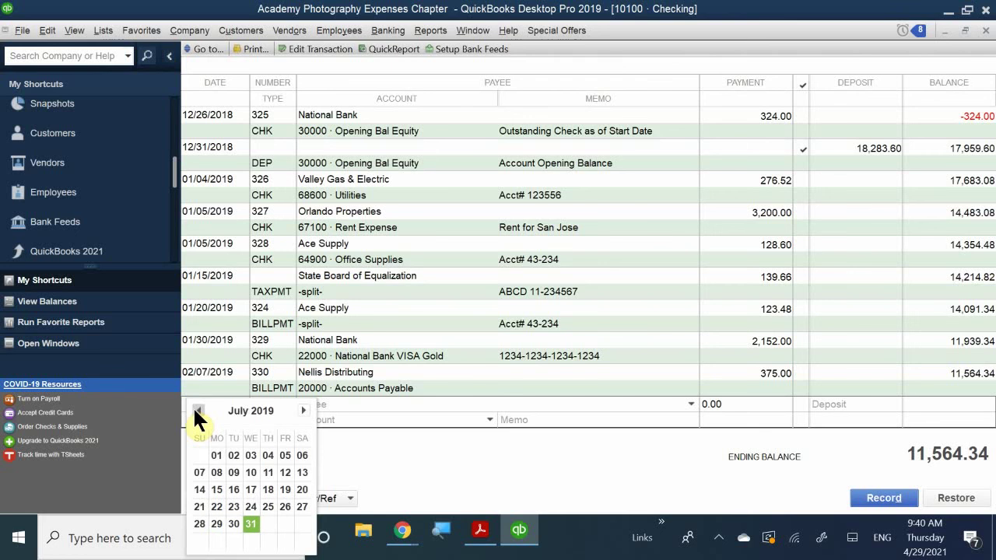
{"action": "left_click", "coordinate": [196, 410]}
{"action": "left_click", "coordinate": [196, 410]}
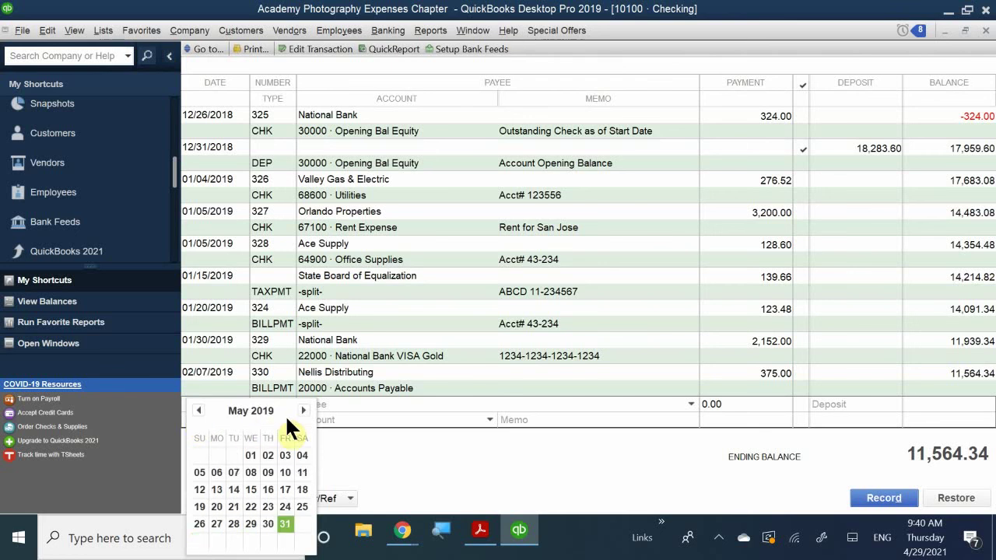
{"action": "left_click", "coordinate": [199, 411]}
{"action": "left_click", "coordinate": [200, 410]}
{"action": "left_click", "coordinate": [199, 410]}
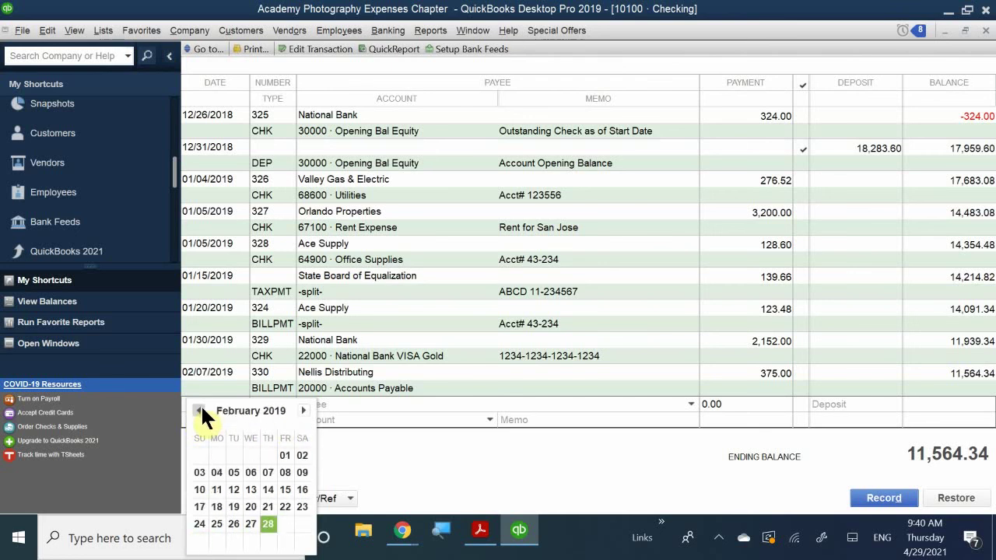
{"action": "left_click", "coordinate": [283, 469]}
{"action": "left_click", "coordinate": [272, 405]}
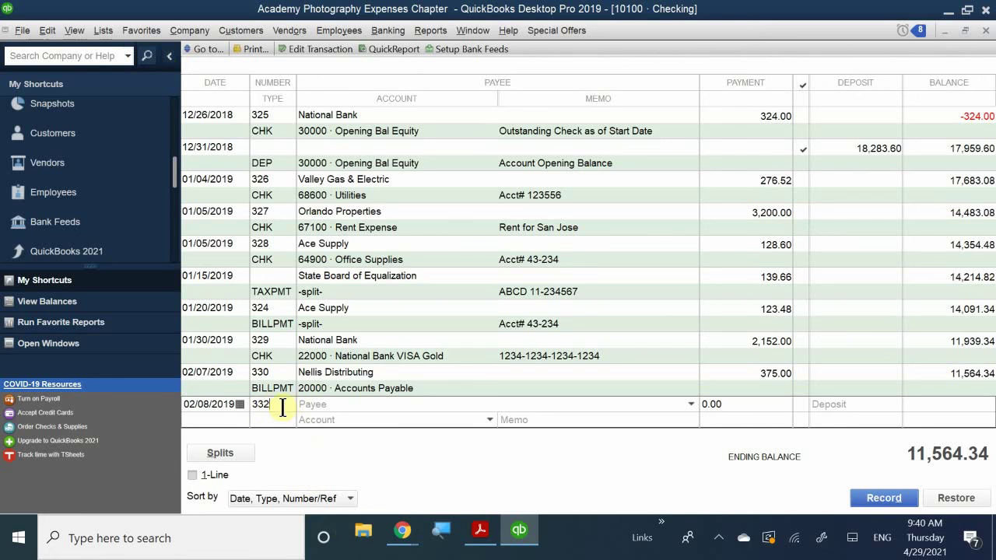
Step: Change the check number to 331 and start entering the payee name in Payee
{"action": "key", "text": "BackSpace"}
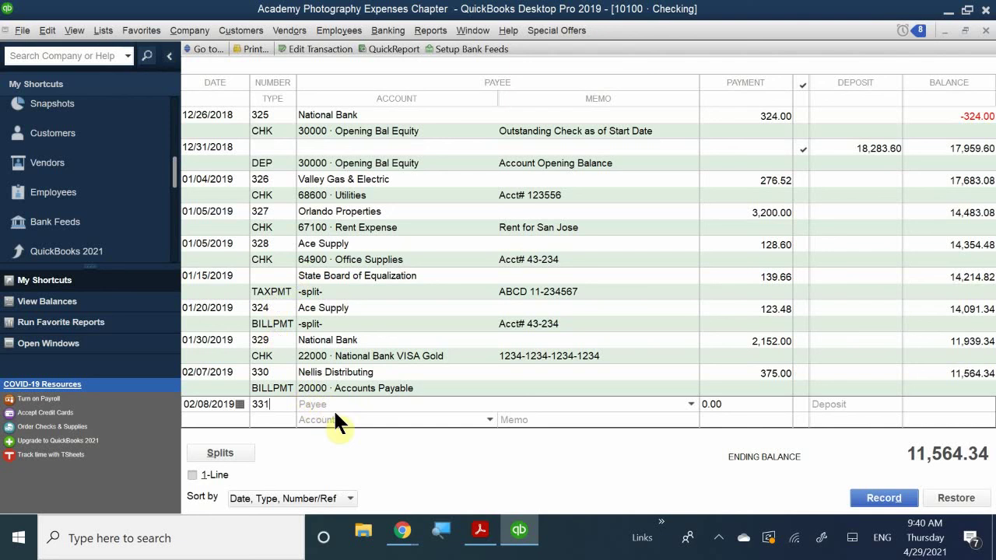
{"action": "left_click", "coordinate": [348, 405]}
{"action": "type", "text": "B"}
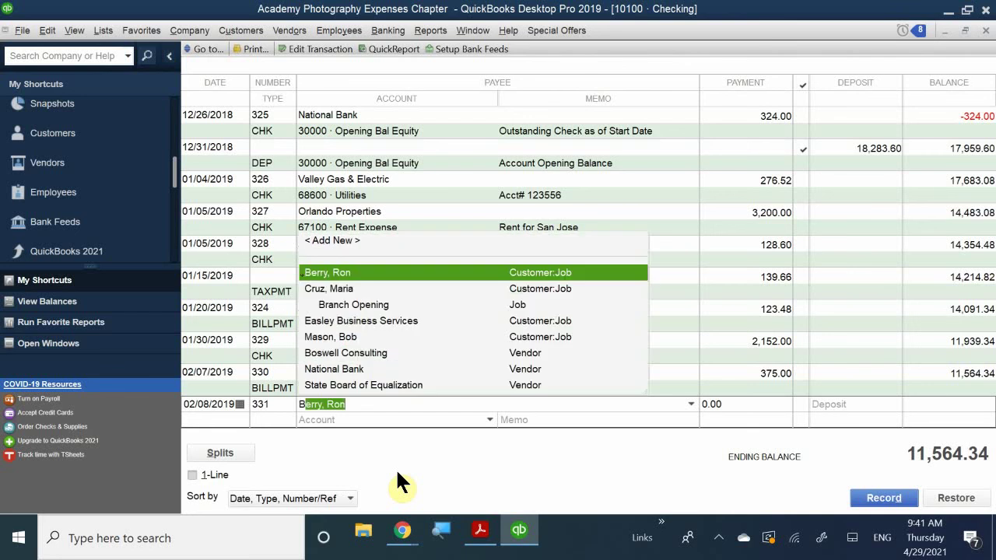
{"action": "type", "text": "ay"}
{"action": "key", "text": "BackSpace"}
{"action": "key", "text": "BackSpace"}
{"action": "key", "text": "BackSpace"}
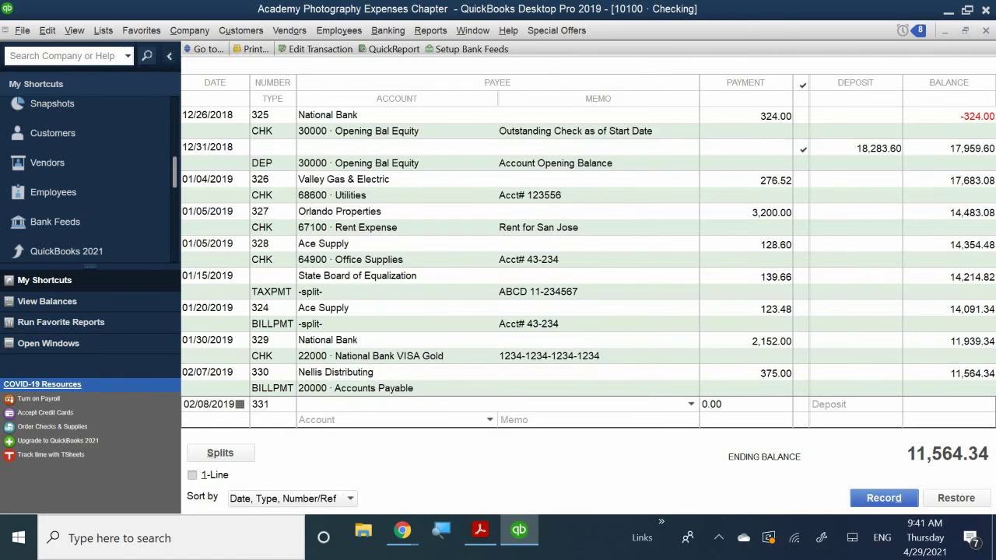
{"action": "type", "text": "B"}
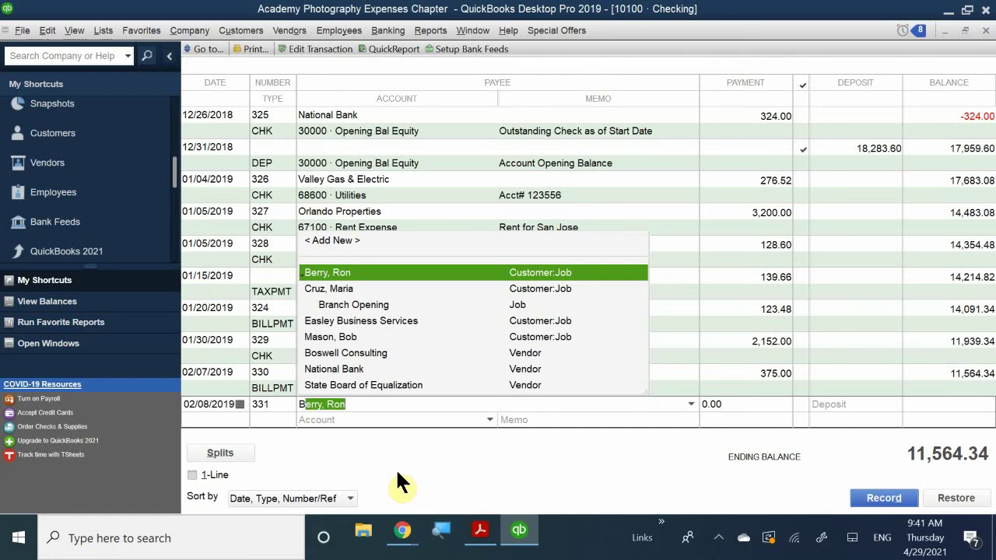
Step: Enter 'bay Office Supply' as the payee, bringing up the Name Not Found prompt
{"action": "type", "text": "at"}
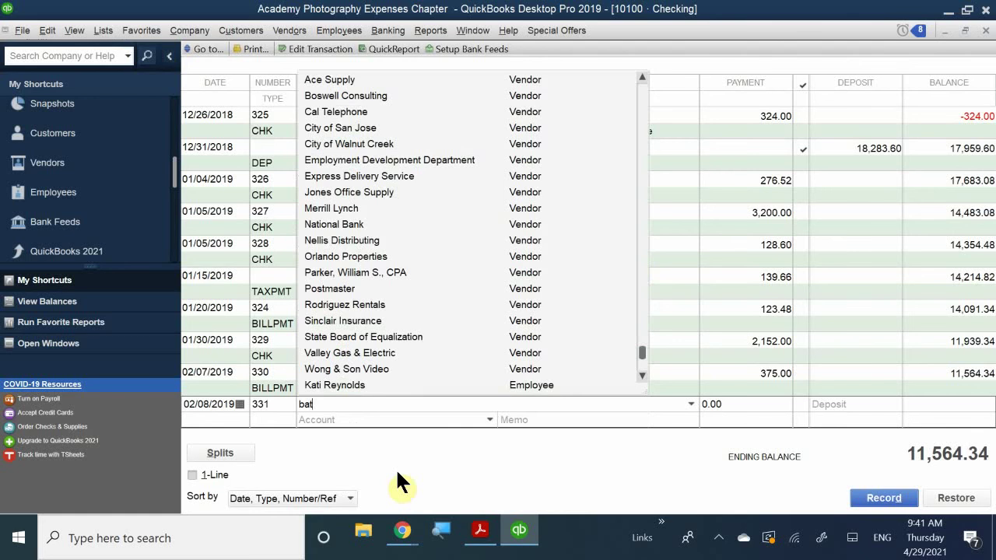
{"action": "key", "text": "BackSpace"}
{"action": "type", "text": "y"}
{"action": "type", "text": "o"}
{"action": "type", "text": "Of"}
{"action": "key", "text": "BackSpace"}
{"action": "key", "text": "BackSpace"}
{"action": "key", "text": "BackSpace"}
{"action": "type", "text": "Office Supply"}
{"action": "key", "text": "Tab"}
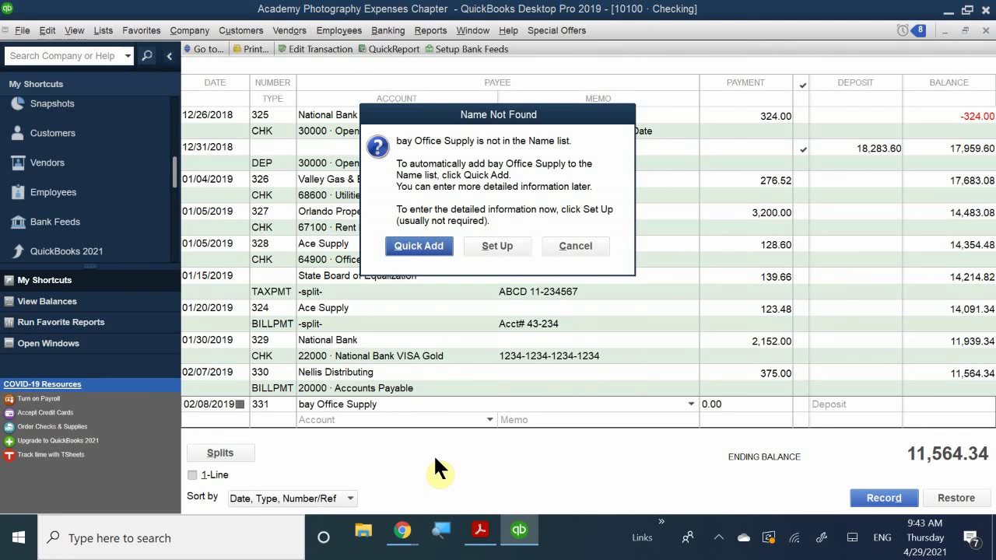
Step: Quick Add bay Office Supply as a vendor, then move to the Account field
{"action": "left_click", "coordinate": [414, 243]}
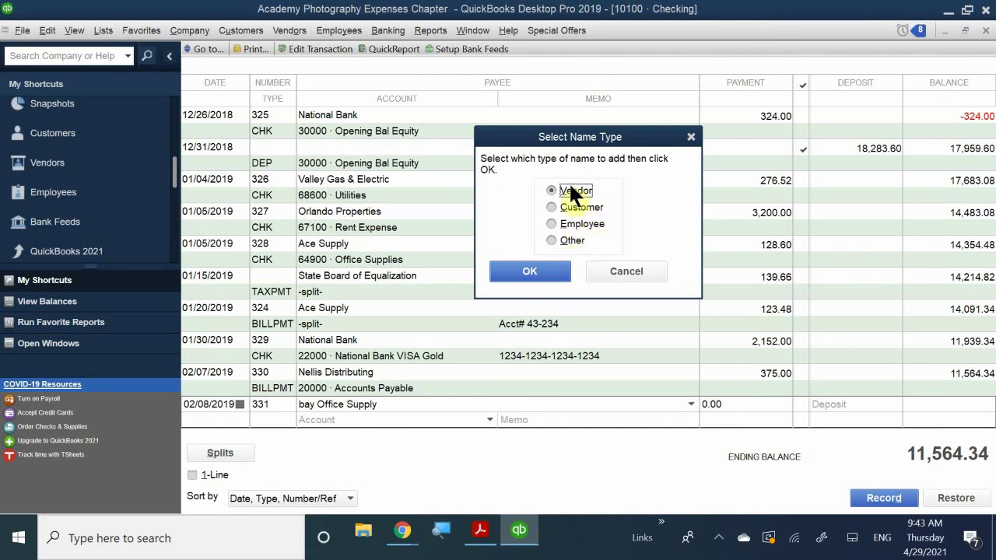
{"action": "left_click", "coordinate": [529, 271]}
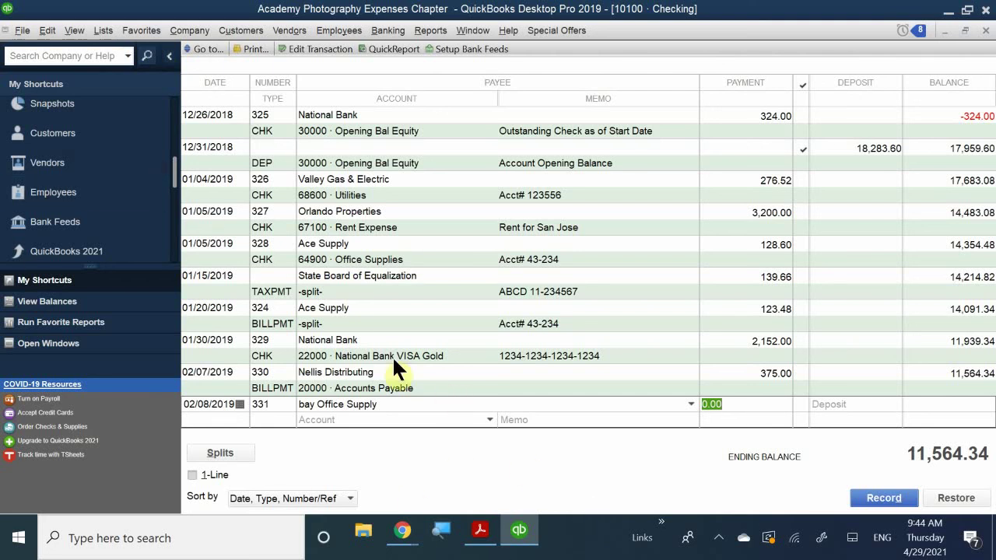
{"action": "left_click", "coordinate": [358, 421]}
Step: Charge the check to 64900 · Office Supplies with a payment of 128.60
{"action": "type", "text": "Office Supplies"}
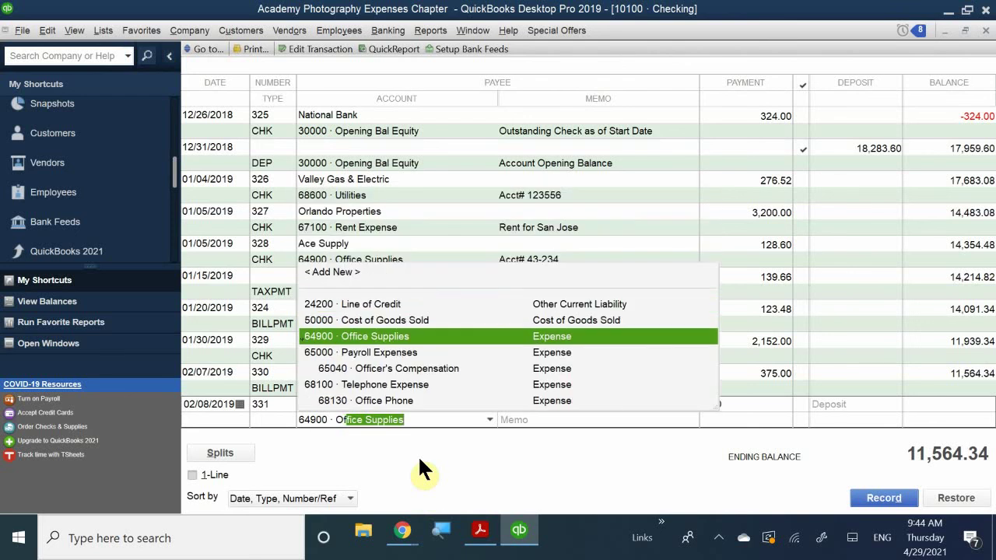
{"action": "left_click", "coordinate": [418, 340]}
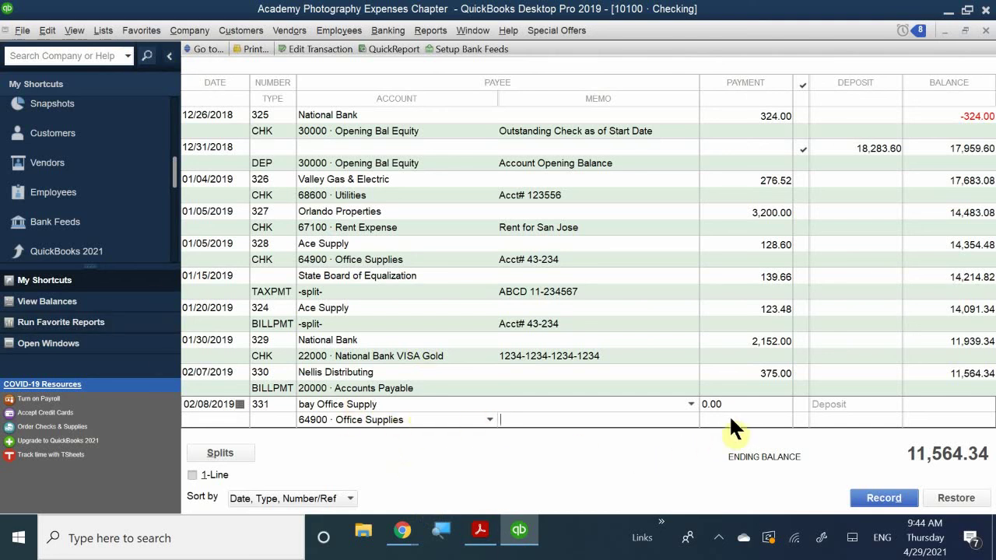
{"action": "left_click", "coordinate": [709, 404]}
{"action": "type", "text": "128.60"}
Step: Add the memo 'Purchase Office Supplies' and record check 331
{"action": "left_click", "coordinate": [516, 419]}
{"action": "type", "text": "P"}
{"action": "key", "text": "BackSpace"}
{"action": "type", "text": "Purchase Of"}
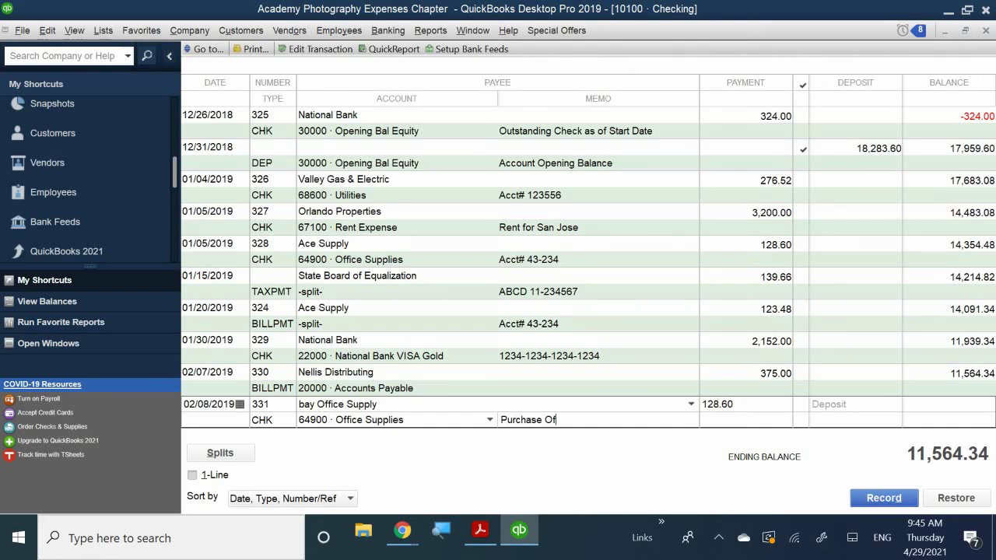
{"action": "type", "text": "fice Supplies"}
{"action": "key", "text": "Return"}
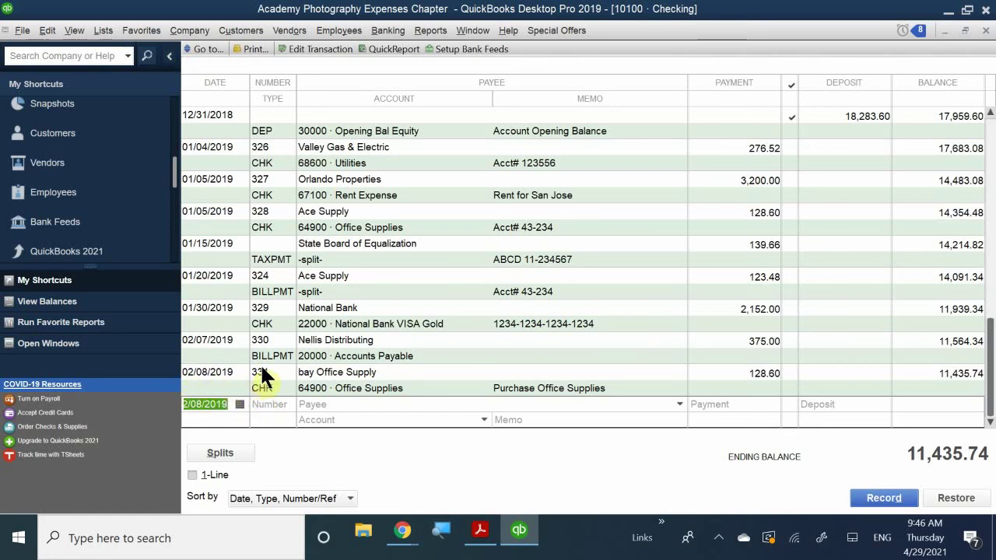
Step: Open check 331 from the Checking register in the Write Checks form
{"action": "left_click", "coordinate": [260, 370]}
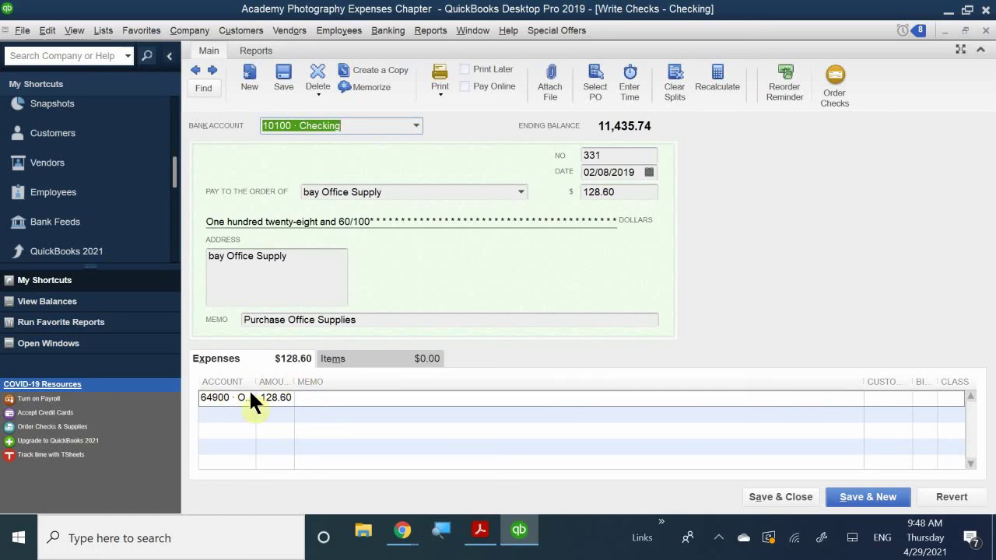
Step: Widen the Expenses tab's Account column to show 64900 · Office Supplies in full
{"action": "left_click_drag", "start_coordinate": [255, 387], "coordinate": [403, 407]}
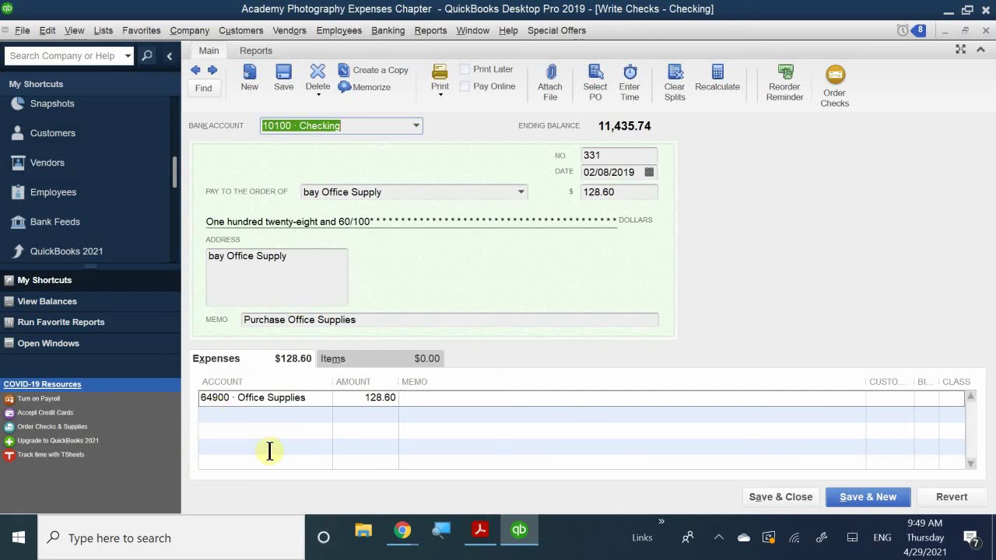
{"action": "left_click", "coordinate": [264, 414]}
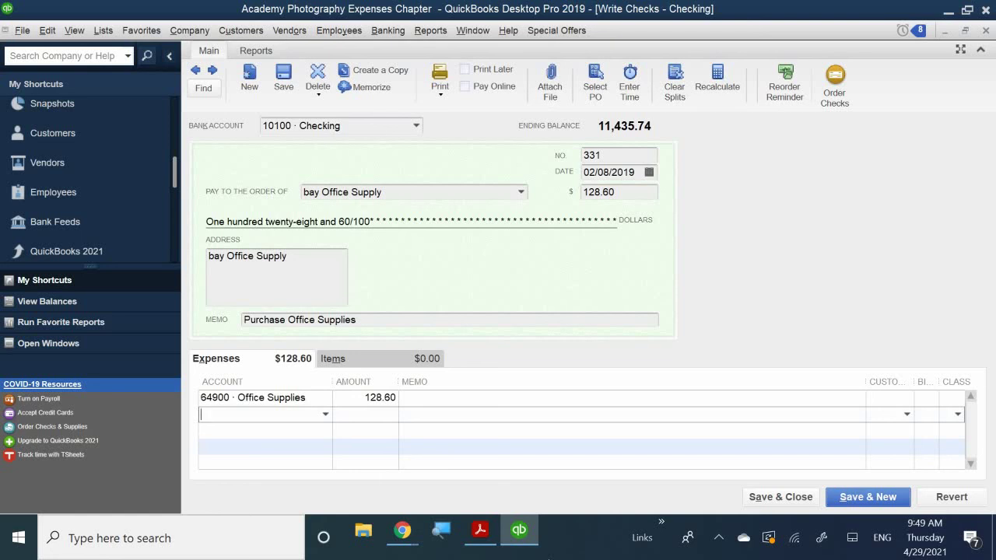
Step: Split the check: Office Supplies 100.00 and 61700 · Computer and Internet Expenses 28.60
{"action": "type", "text": "Interest Expense"}
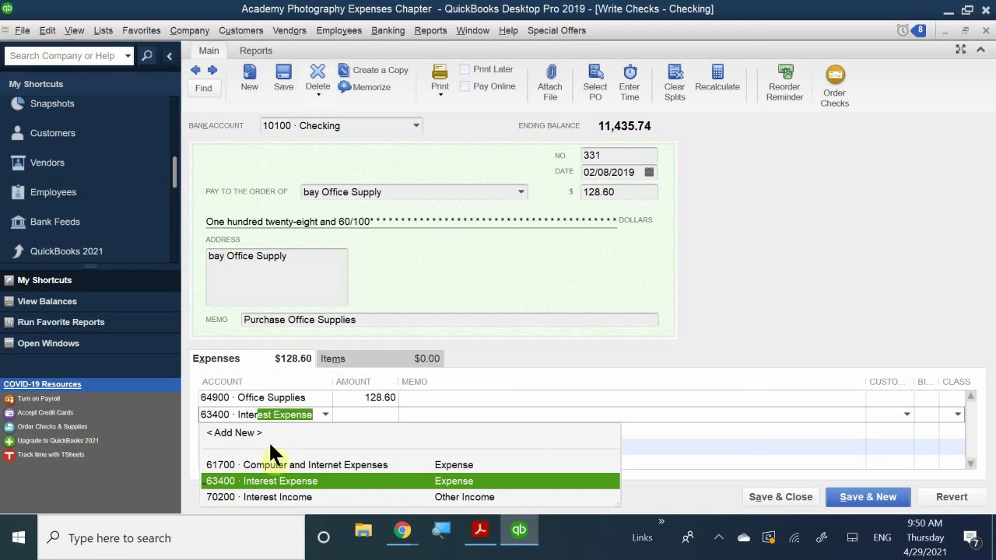
{"action": "left_click", "coordinate": [324, 464]}
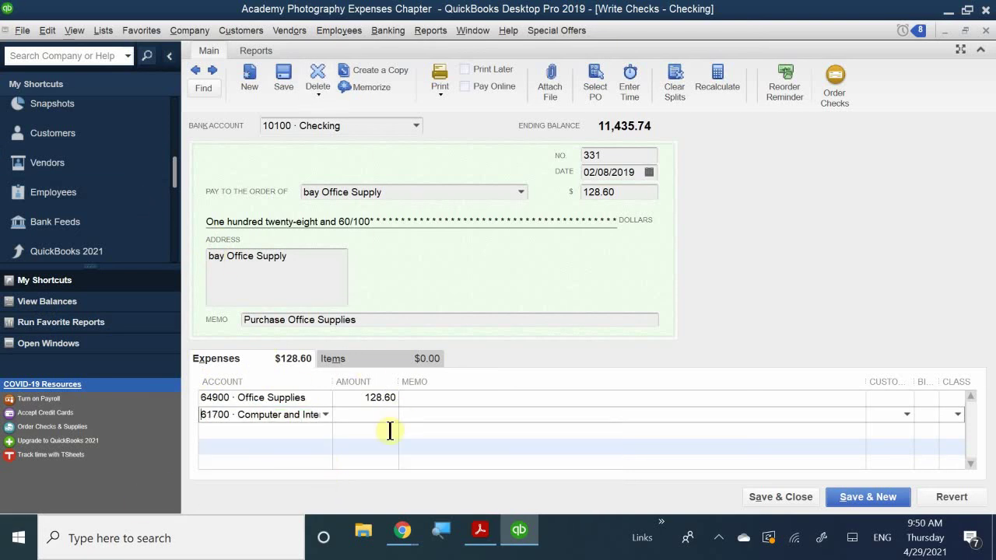
{"action": "left_click", "coordinate": [355, 404]}
{"action": "left_click_drag", "start_coordinate": [374, 401], "coordinate": [422, 403]}
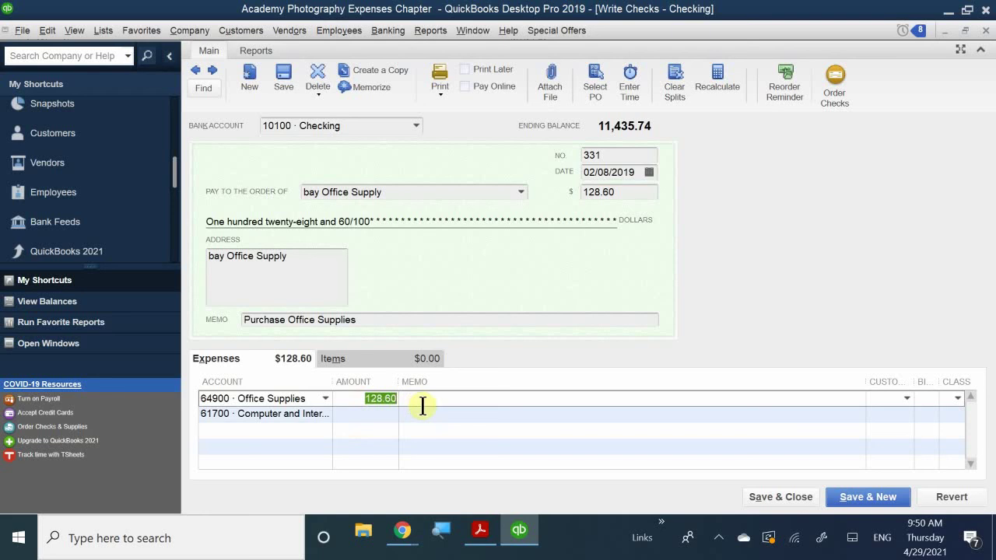
{"action": "type", "text": "100"}
{"action": "key", "text": "Tab"}
{"action": "left_click", "coordinate": [382, 418]}
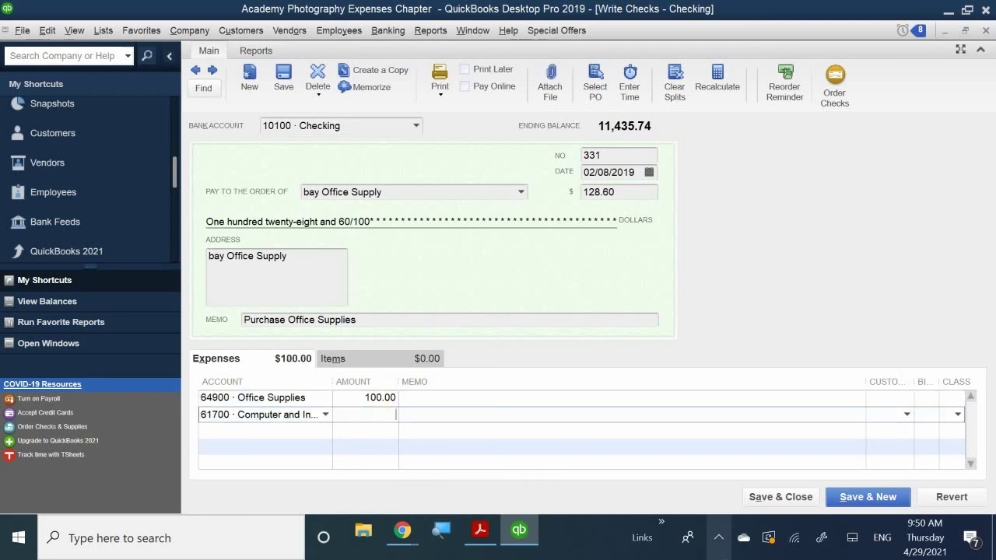
{"action": "type", "text": "28.60"}
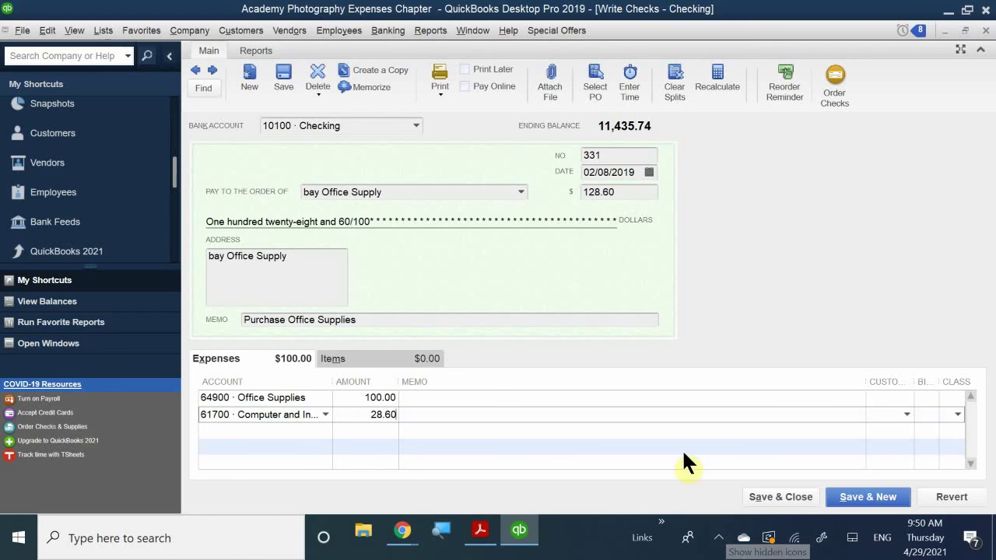
{"action": "left_click", "coordinate": [356, 447]}
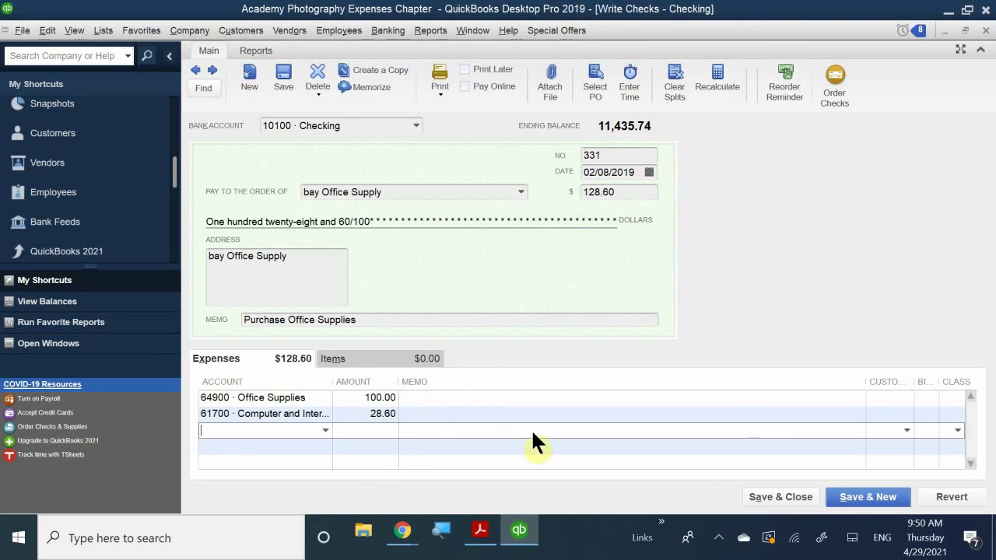
{"action": "left_click", "coordinate": [376, 414]}
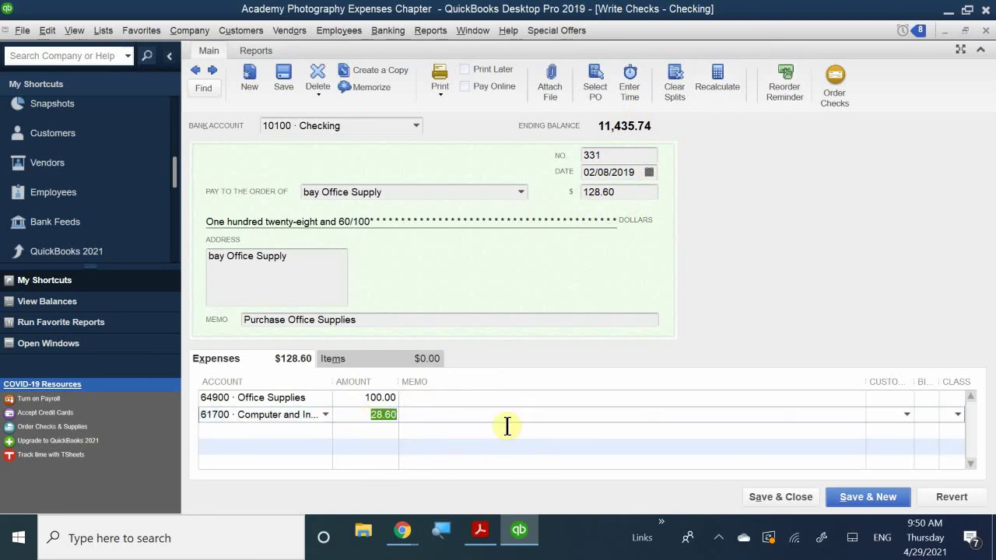
{"action": "type", "text": "583"}
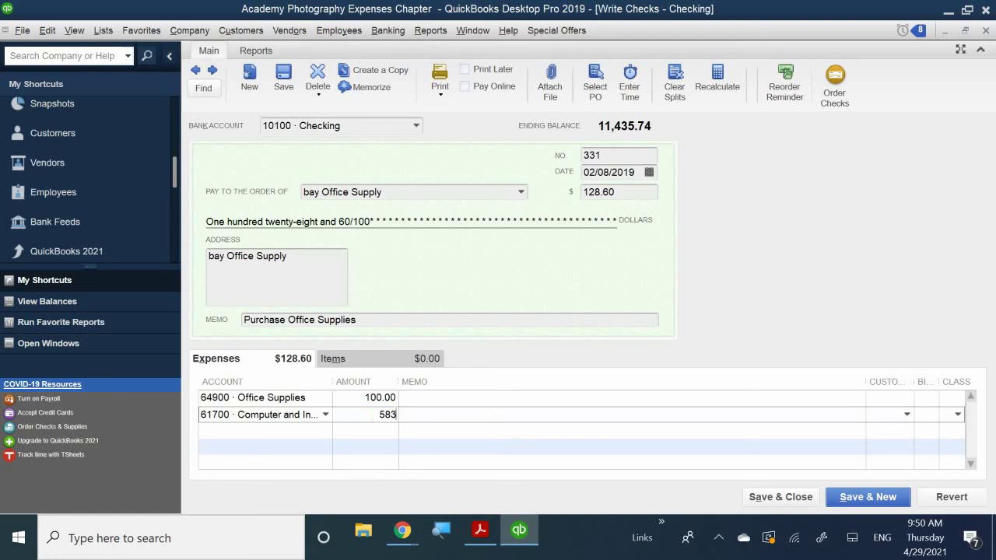
{"action": "key", "text": "BackSpace"}
{"action": "type", "text": ".0"}
{"action": "key", "text": "BackSpace"}
{"action": "type", "text": "60"}
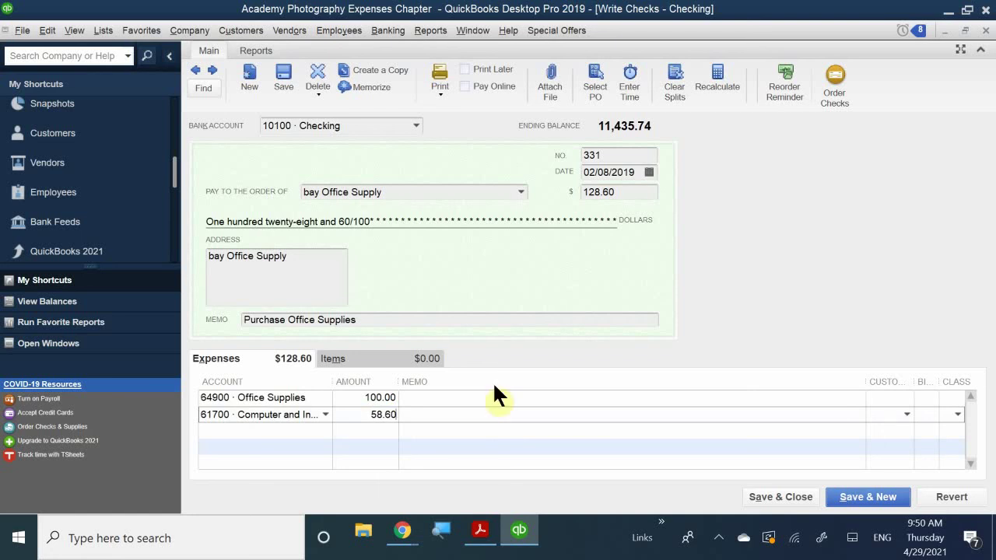
{"action": "left_click", "coordinate": [441, 432]}
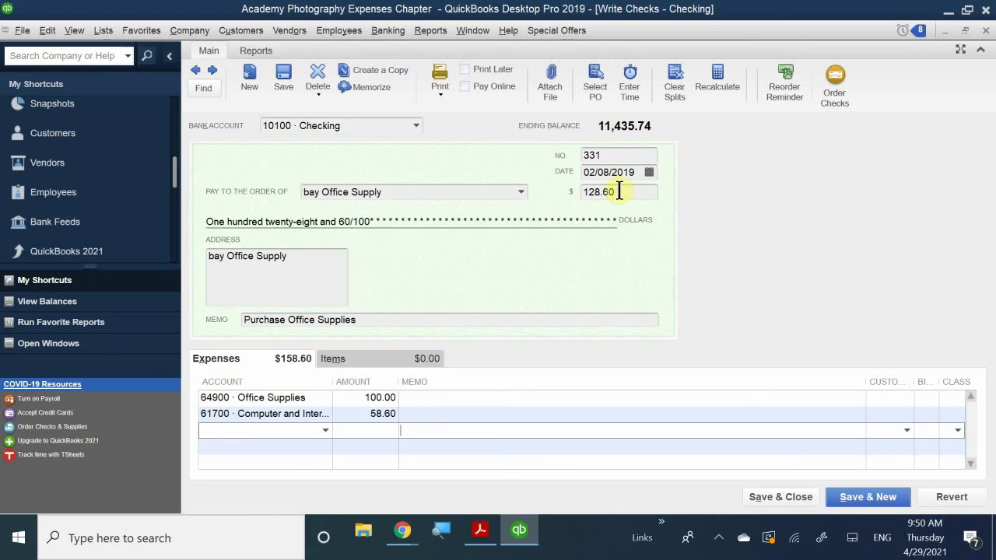
{"action": "left_click", "coordinate": [352, 416]}
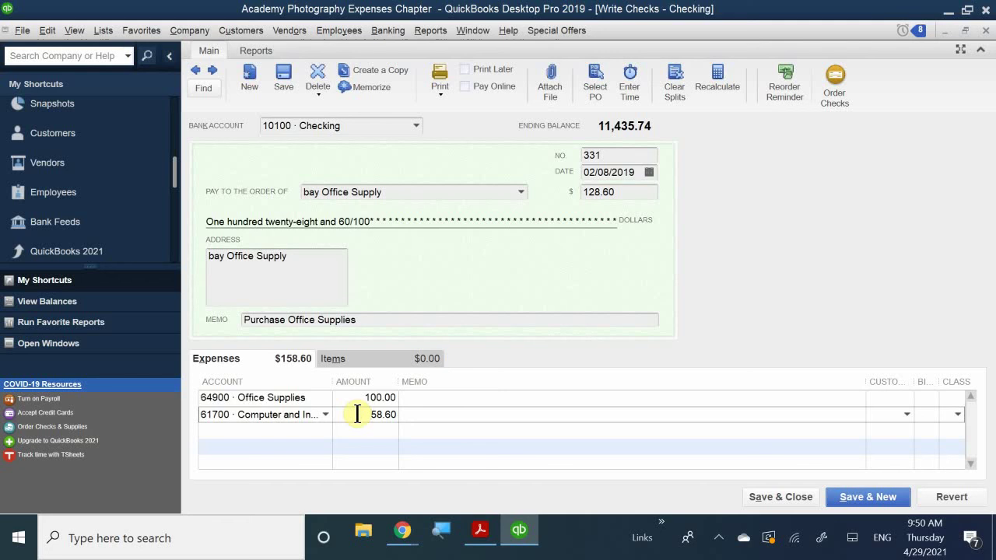
{"action": "left_click_drag", "start_coordinate": [357, 414], "coordinate": [395, 418]}
{"action": "type", "text": "28.60"}
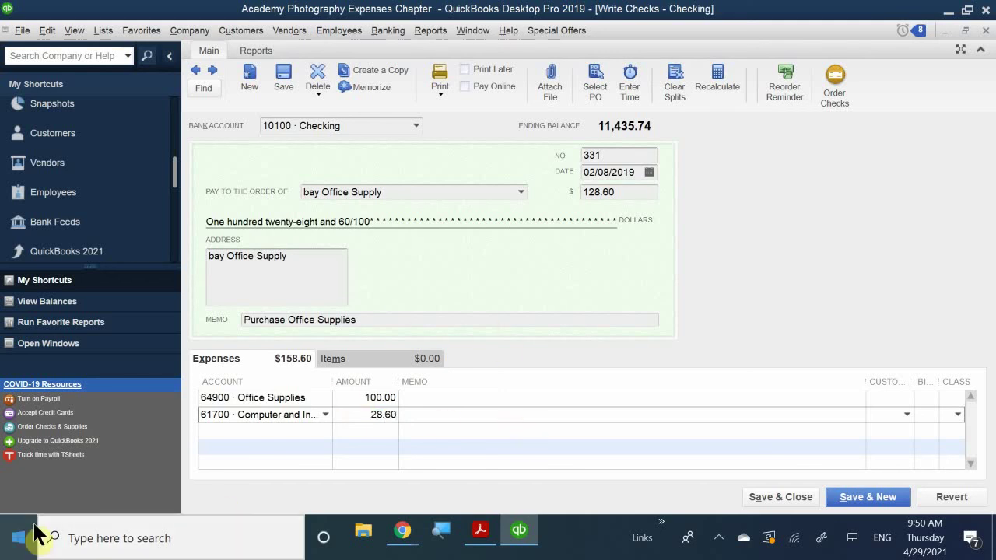
{"action": "left_click", "coordinate": [421, 411]}
Step: Enter memos 'Printer Paper' on the 64900 line and 'Internet Cables' on the 61700 line, then narrow the Customer column
{"action": "left_click", "coordinate": [420, 398]}
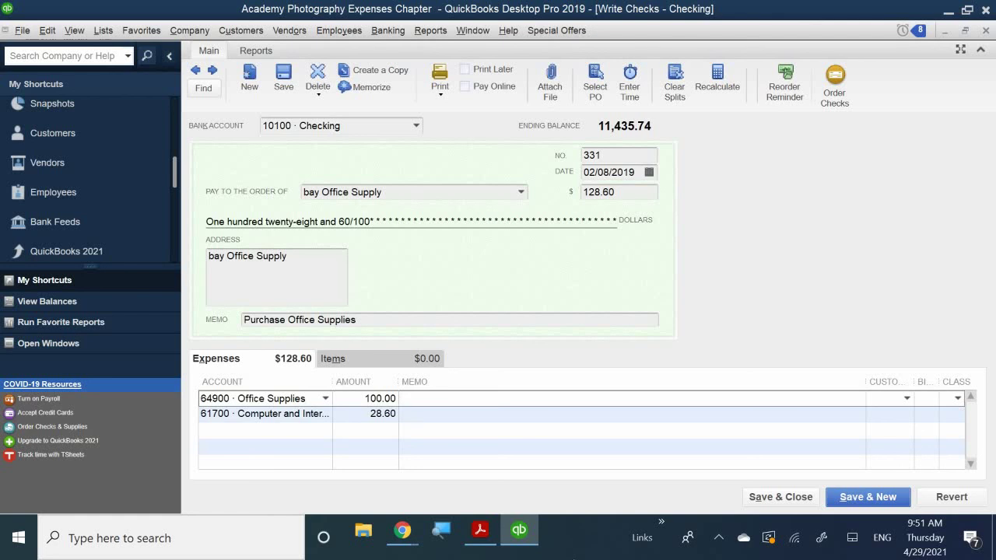
{"action": "type", "text": "Printer Paper"}
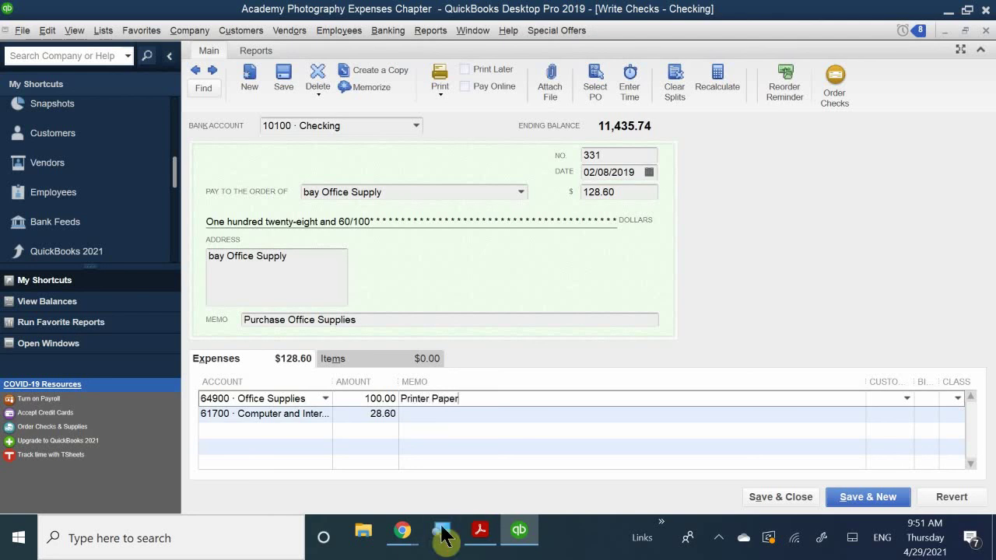
{"action": "left_click", "coordinate": [442, 414]}
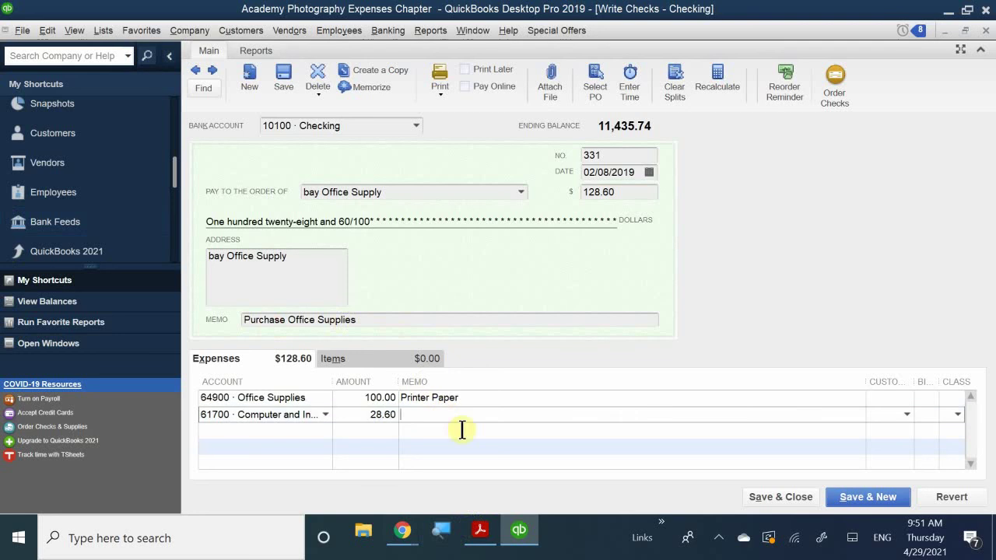
{"action": "type", "text": "Inter"}
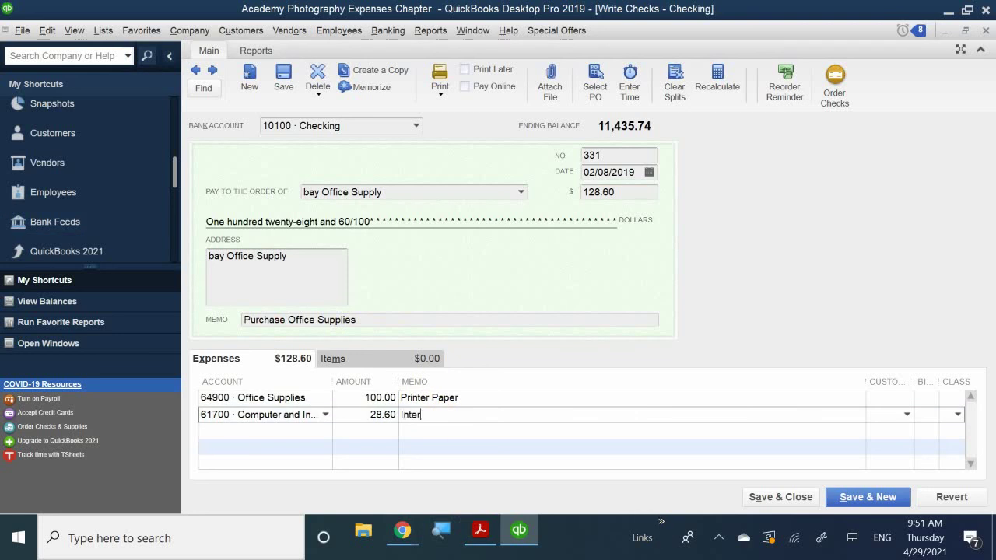
{"action": "type", "text": "net Cables"}
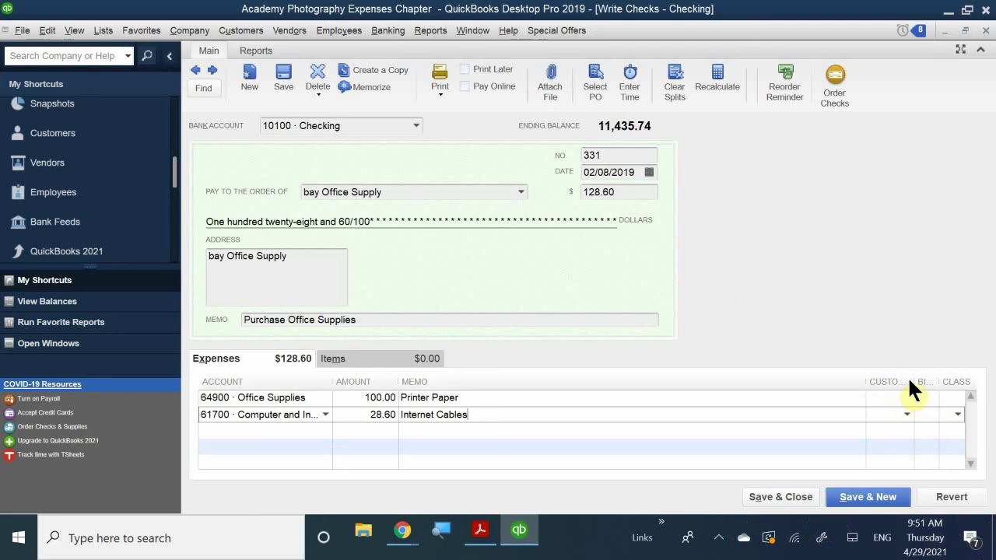
{"action": "left_click_drag", "start_coordinate": [912, 383], "coordinate": [766, 381]}
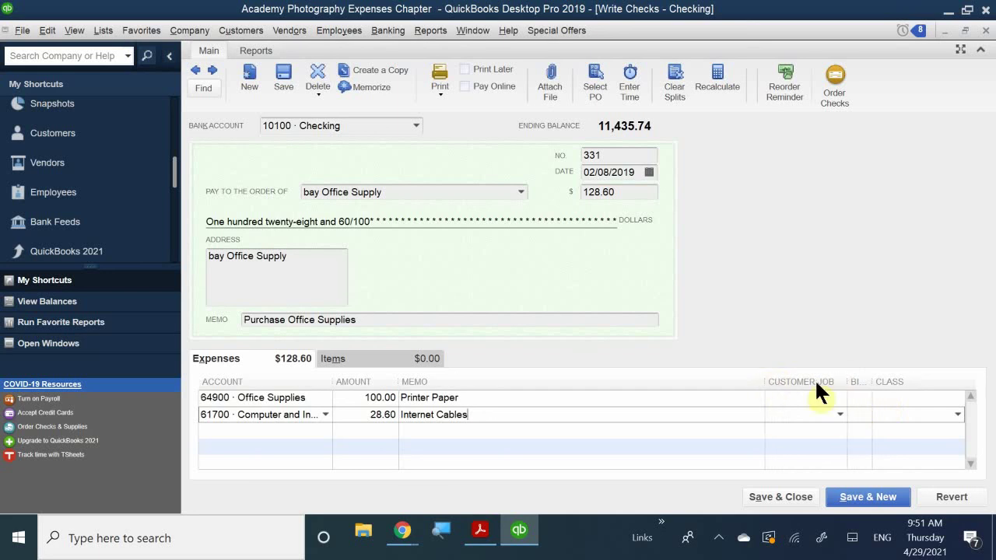
Step: Assign class San Jose to the Printer Paper line and Walnut Creek to the Internet Cables line
{"action": "left_click", "coordinate": [899, 397]}
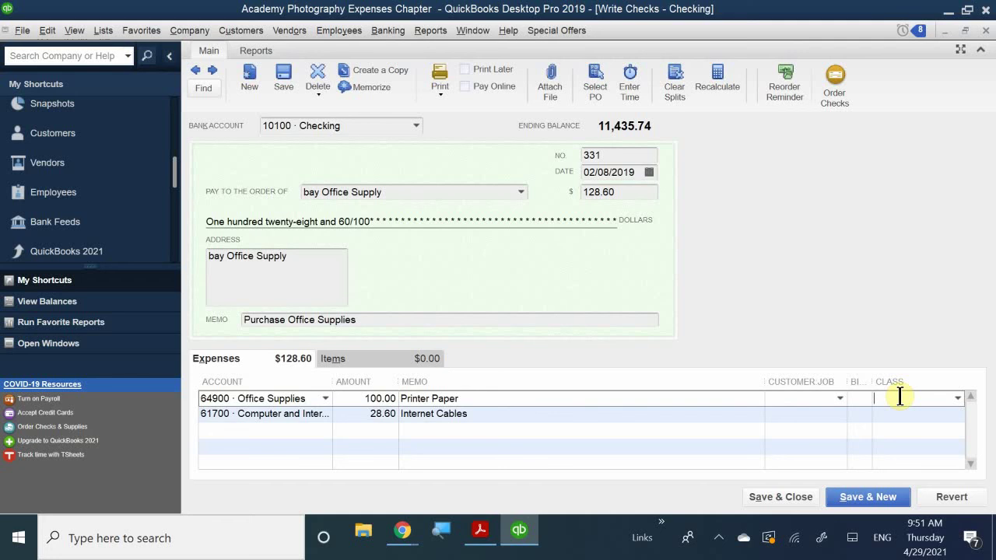
{"action": "type", "text": "San Jose"}
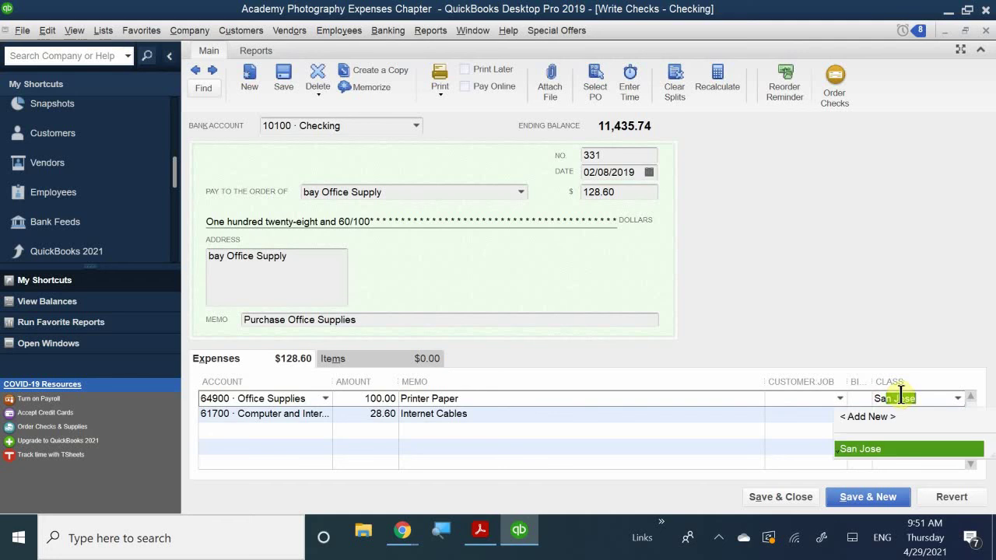
{"action": "left_click", "coordinate": [870, 449]}
{"action": "left_click", "coordinate": [895, 414]}
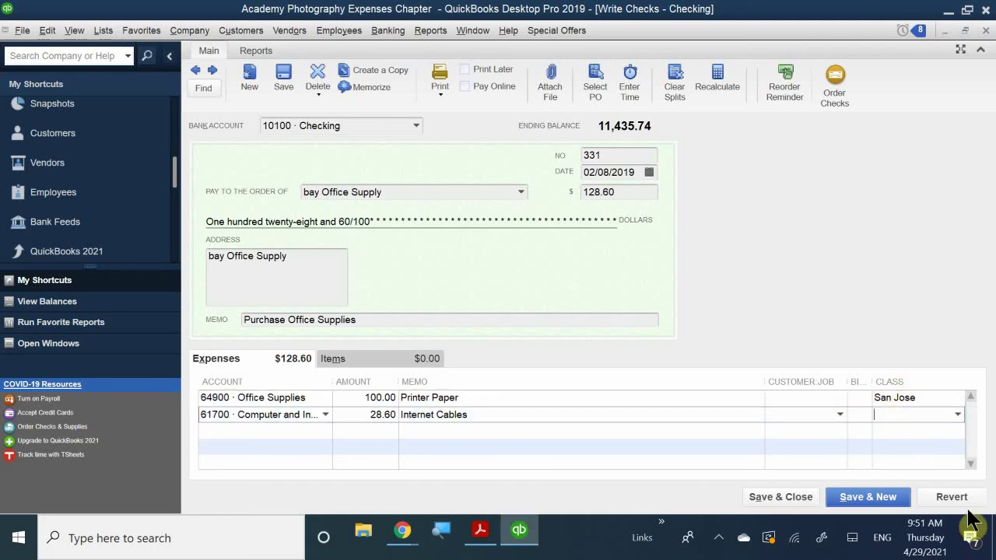
{"action": "type", "text": "Walnut Creek"}
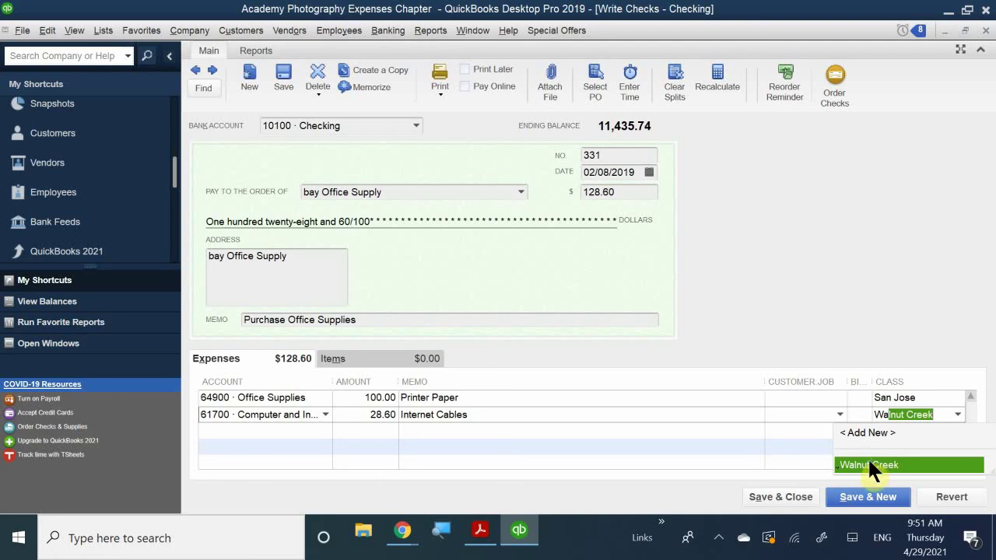
{"action": "left_click", "coordinate": [868, 464]}
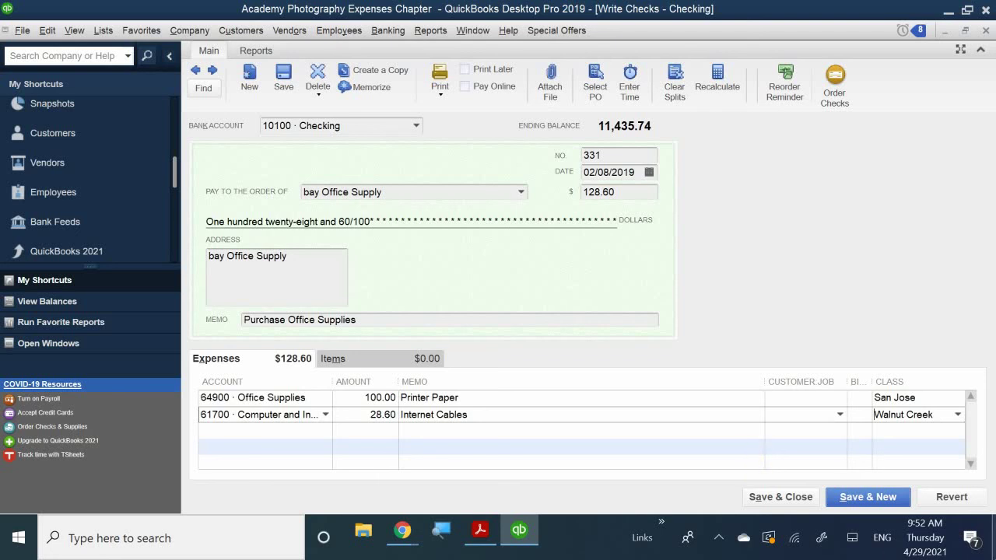
Step: Save and close check 331, confirming that the changed transaction should be recorded
{"action": "left_click", "coordinate": [768, 502]}
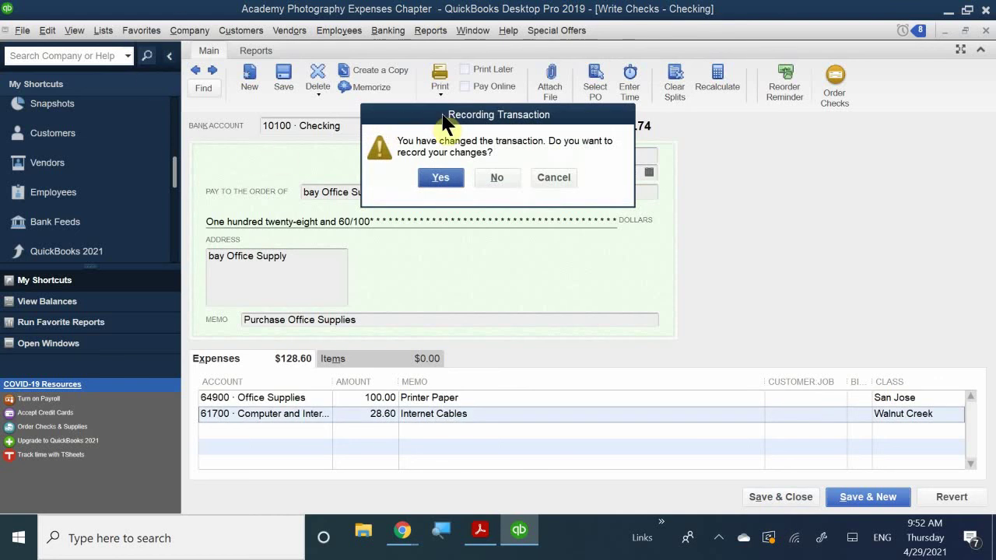
{"action": "left_click_drag", "start_coordinate": [444, 122], "coordinate": [463, 257]}
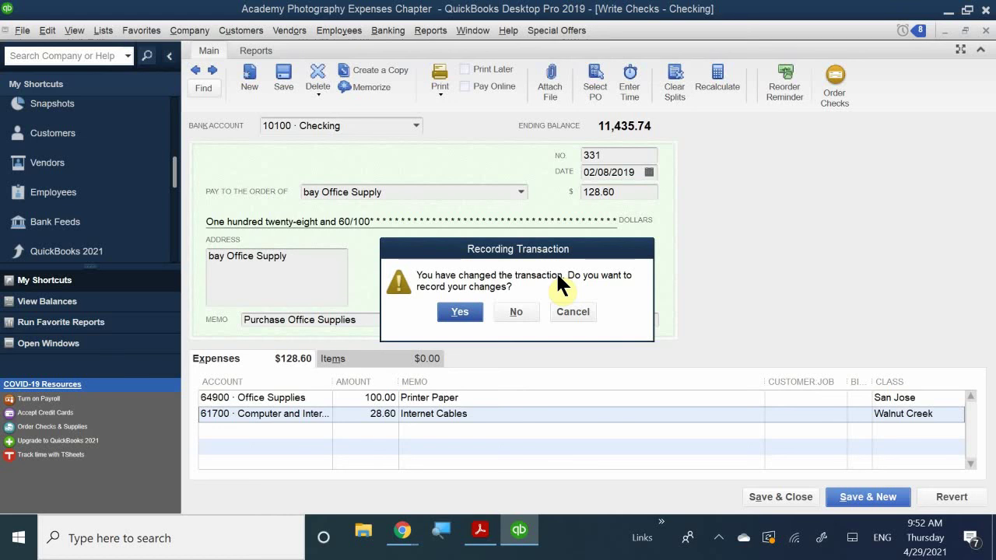
{"action": "left_click", "coordinate": [460, 312]}
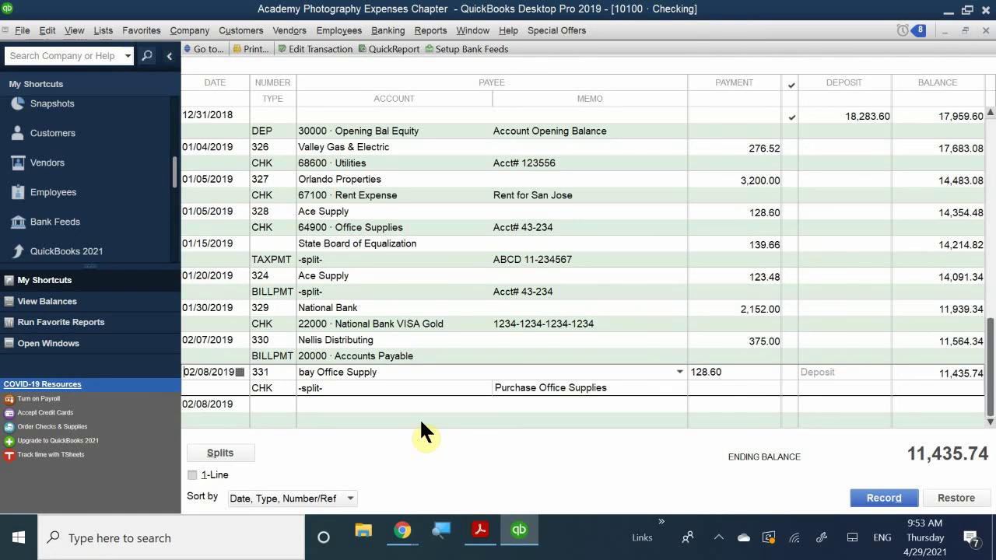
Step: In QB CH 4.pdf, find the Using Write Checks Without Using Accounts Payable section on page 15
{"action": "left_click", "coordinate": [480, 531]}
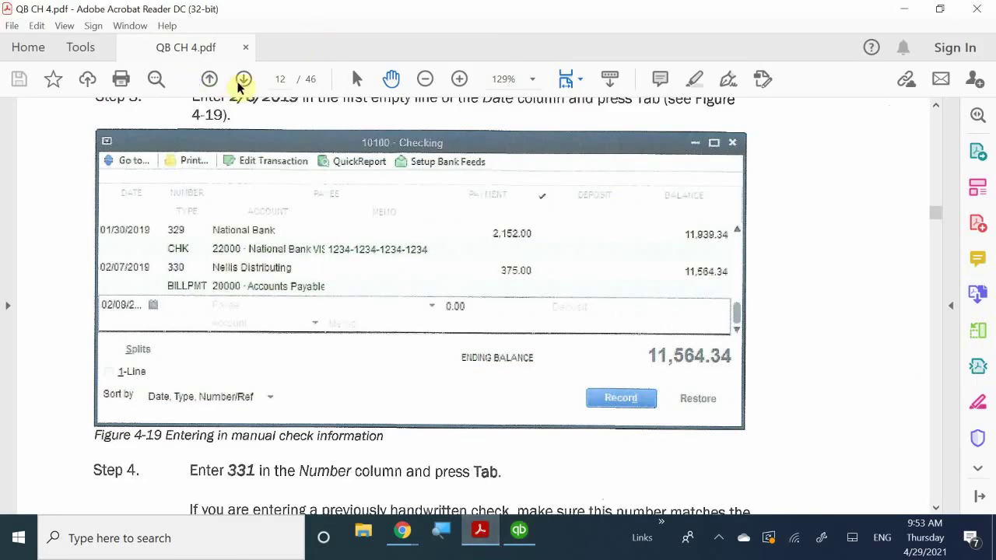
{"action": "scroll", "coordinate": [12, 280], "scroll_direction": "down", "scroll_amount": 1}
{"action": "scroll", "coordinate": [256, 285], "scroll_direction": "down", "scroll_amount": 11}
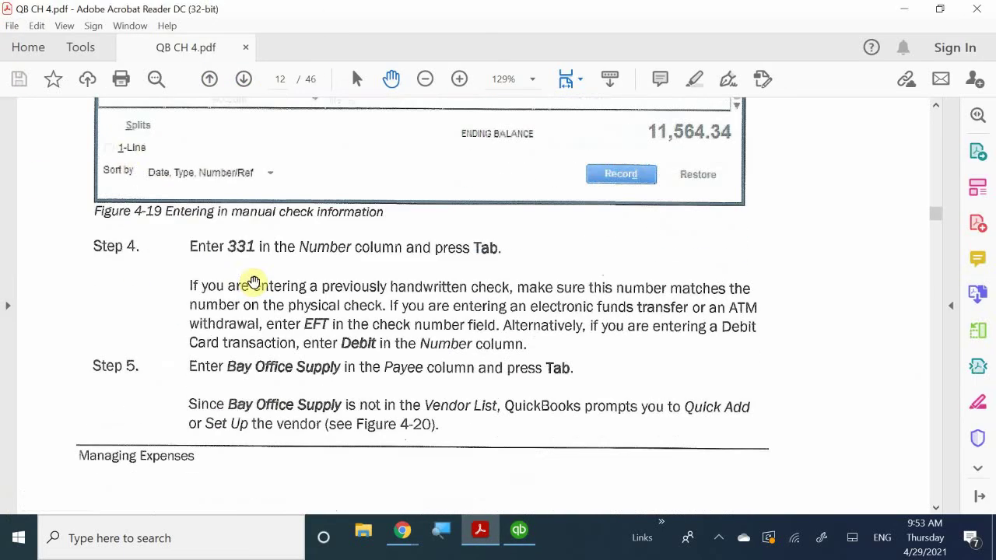
{"action": "scroll", "coordinate": [297, 299], "scroll_direction": "down", "scroll_amount": 20}
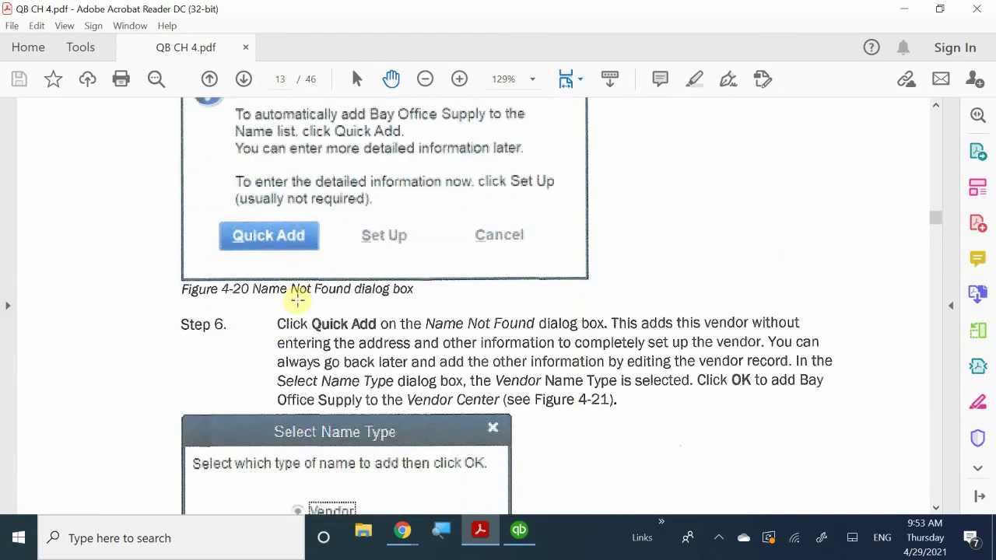
{"action": "scroll", "coordinate": [303, 302], "scroll_direction": "down", "scroll_amount": 15}
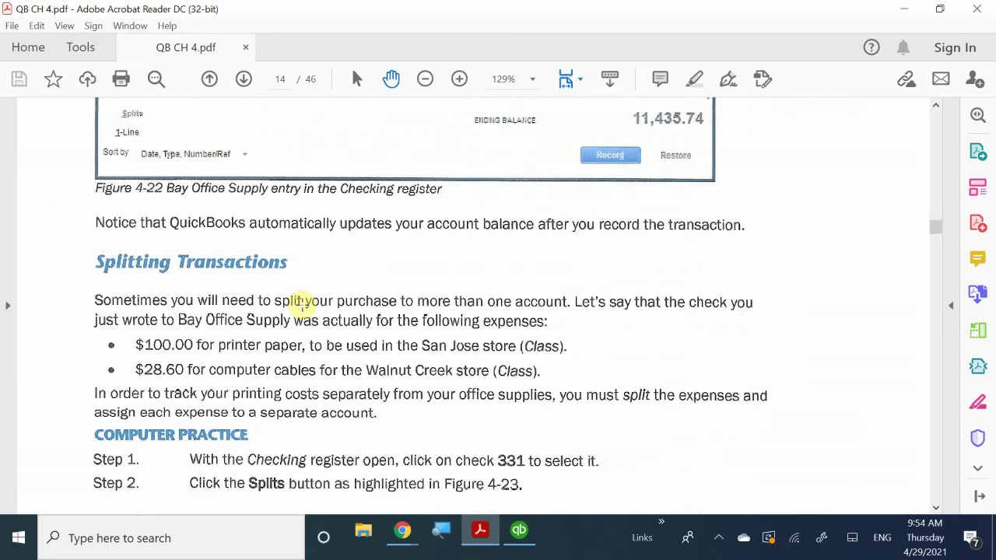
{"action": "scroll", "coordinate": [303, 304], "scroll_direction": "down", "scroll_amount": 1}
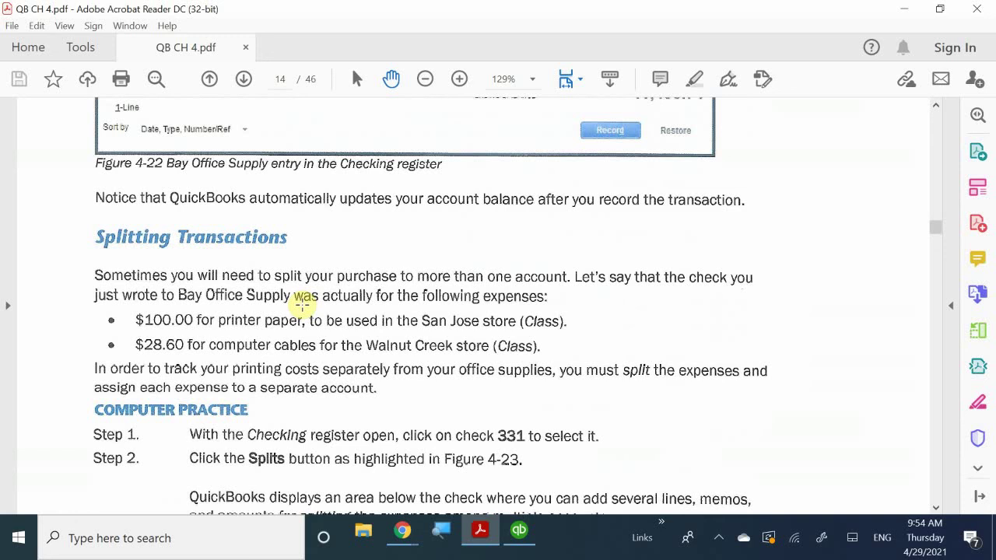
{"action": "scroll", "coordinate": [302, 305], "scroll_direction": "down", "scroll_amount": 10}
{"action": "scroll", "coordinate": [305, 311], "scroll_direction": "down", "scroll_amount": 15}
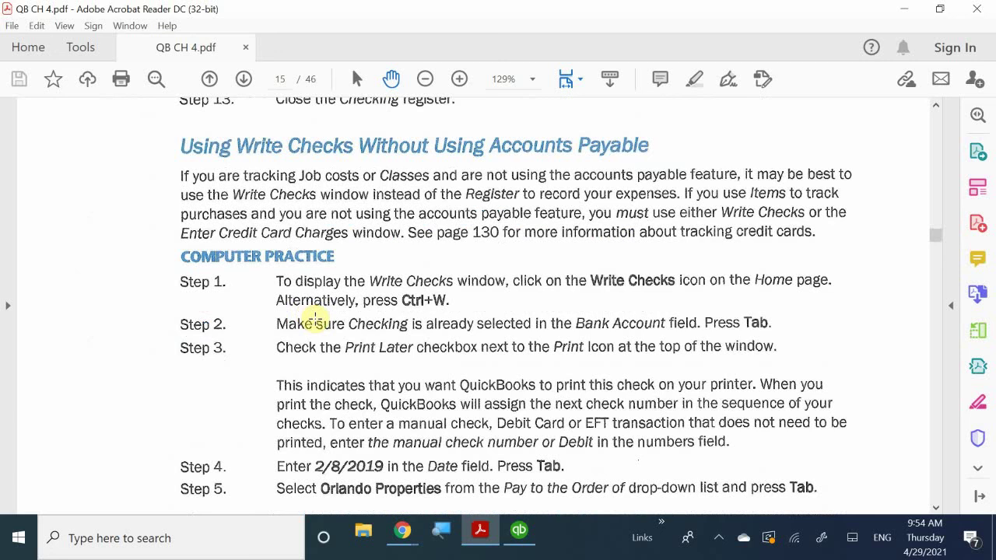
{"action": "scroll", "coordinate": [316, 322], "scroll_direction": "up", "scroll_amount": 3}
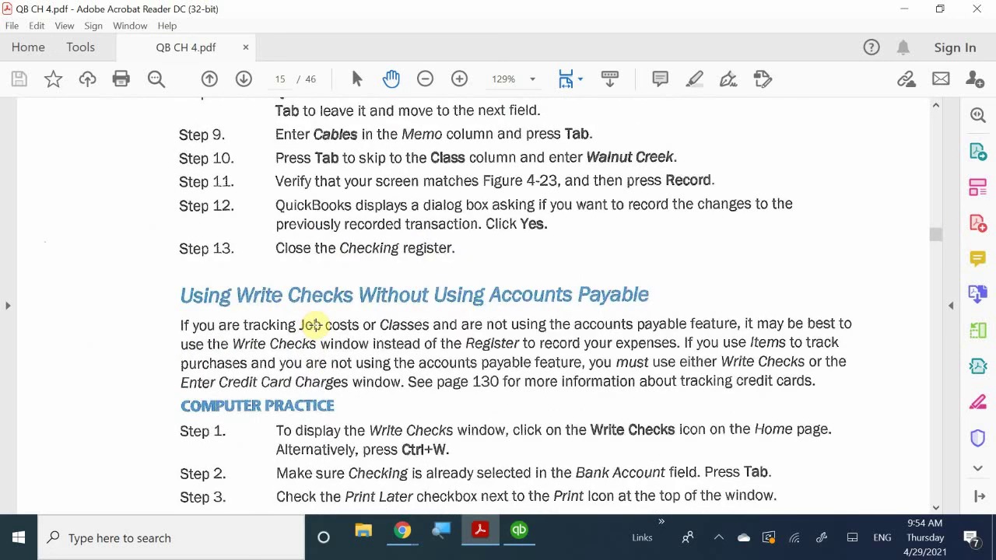
{"action": "scroll", "coordinate": [315, 325], "scroll_direction": "down", "scroll_amount": 4}
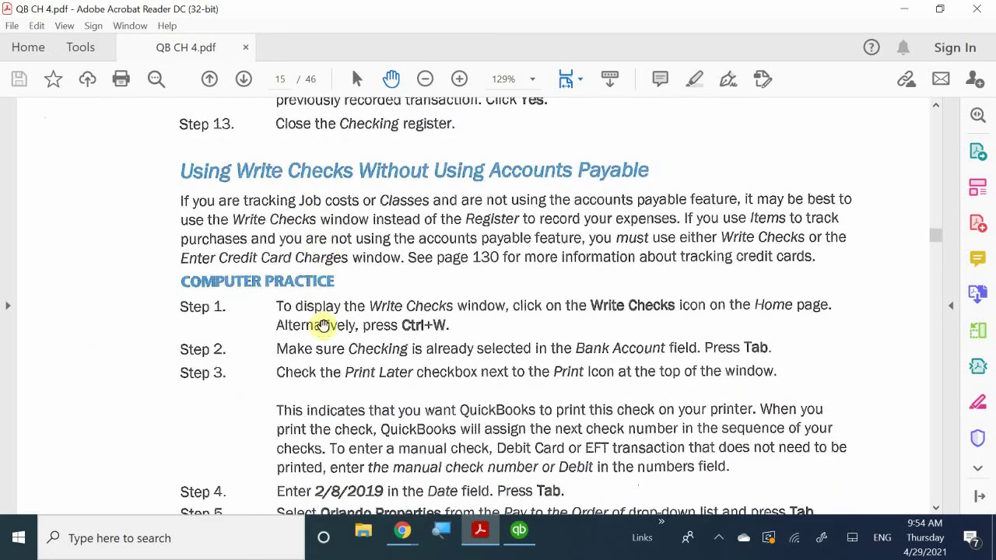
{"action": "scroll", "coordinate": [330, 327], "scroll_direction": "up", "scroll_amount": 1}
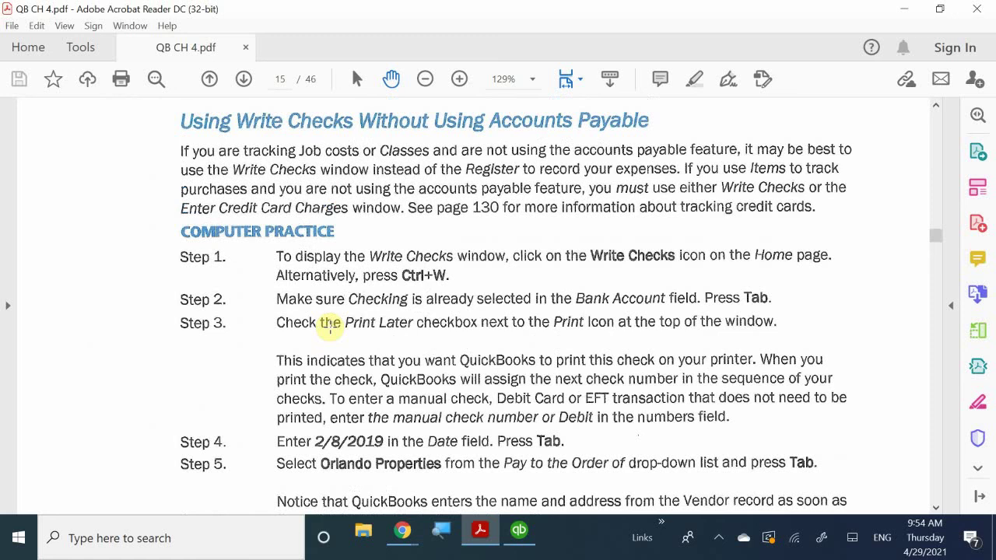
{"action": "scroll", "coordinate": [330, 327], "scroll_direction": "up", "scroll_amount": 1}
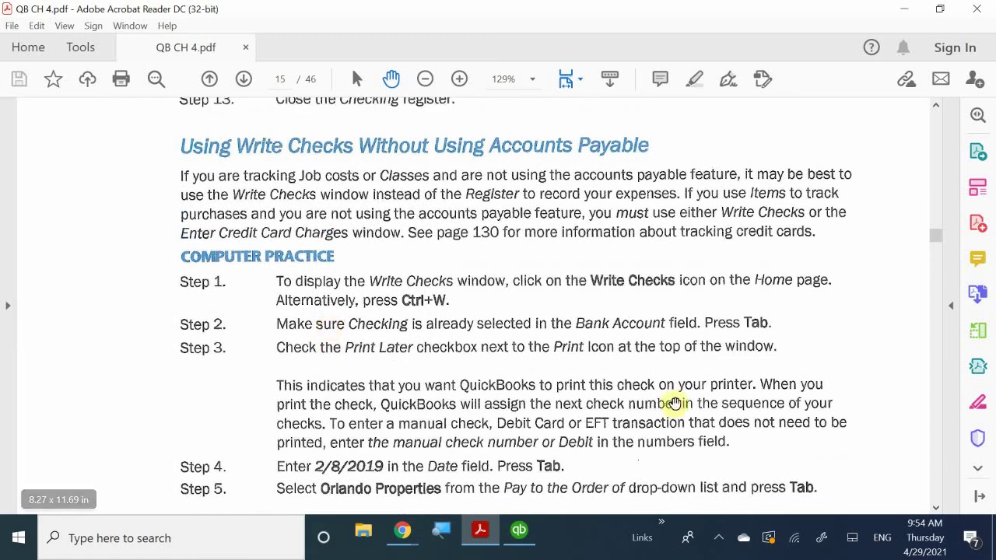
Step: Back in QuickBooks, close the Checking register and the Chart of Accounts windows
{"action": "left_click", "coordinate": [520, 532]}
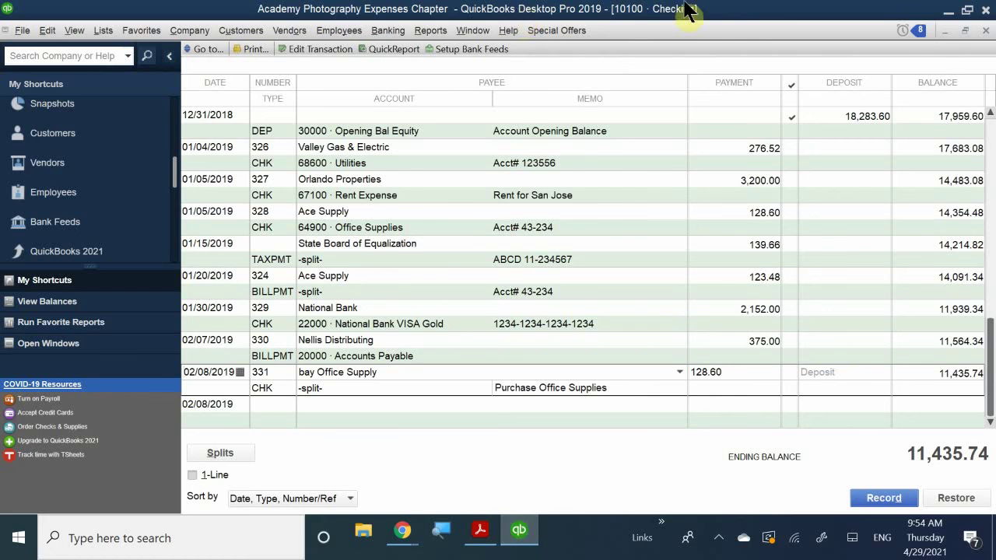
{"action": "left_click", "coordinate": [986, 31]}
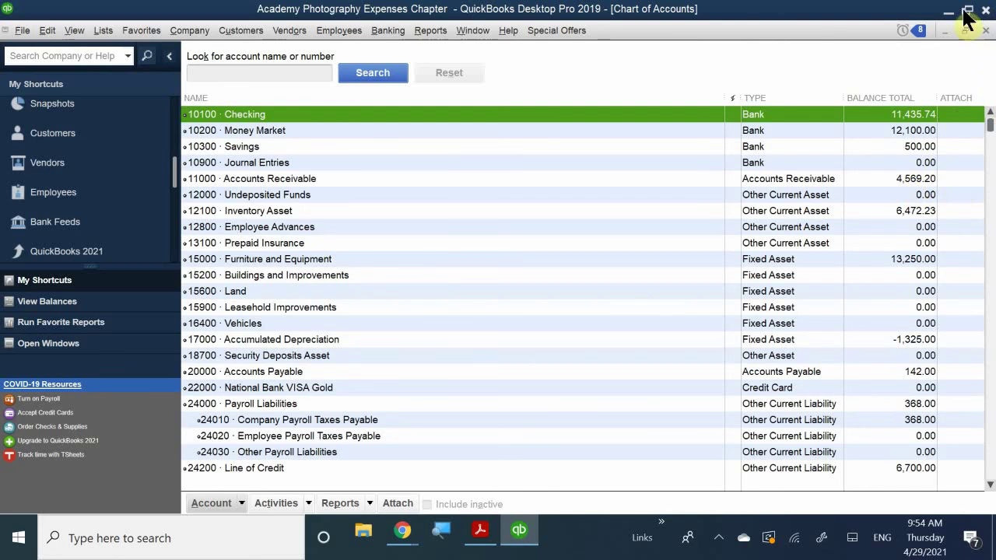
{"action": "left_click", "coordinate": [985, 30]}
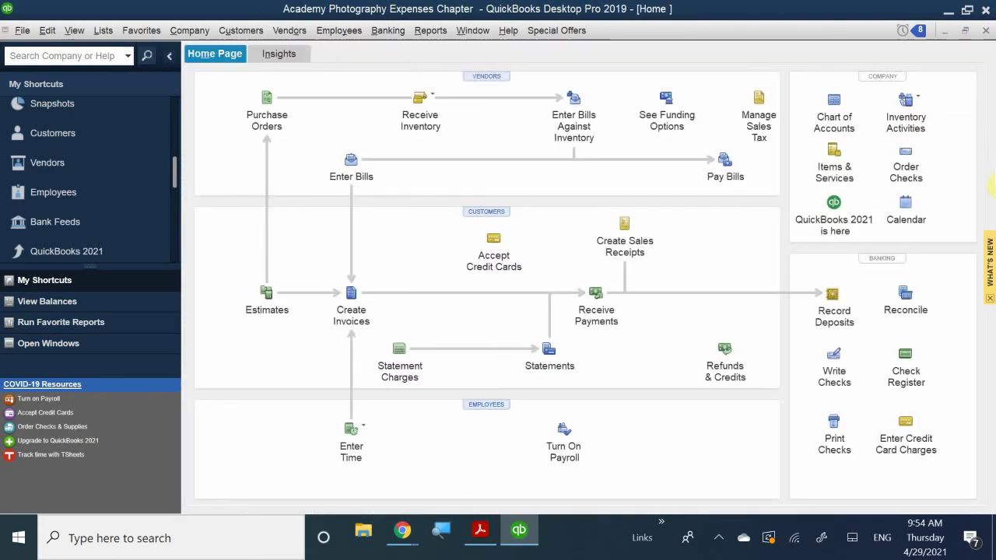
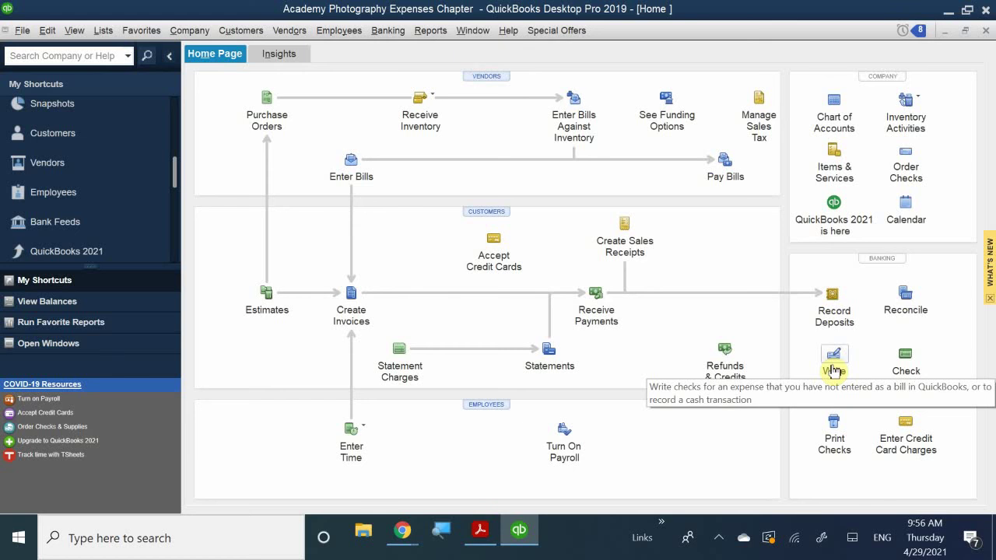
Step: Open a blank Write Checks form for 10100 · Checking, check no. 332, and restore its window size
{"action": "left_click", "coordinate": [833, 365]}
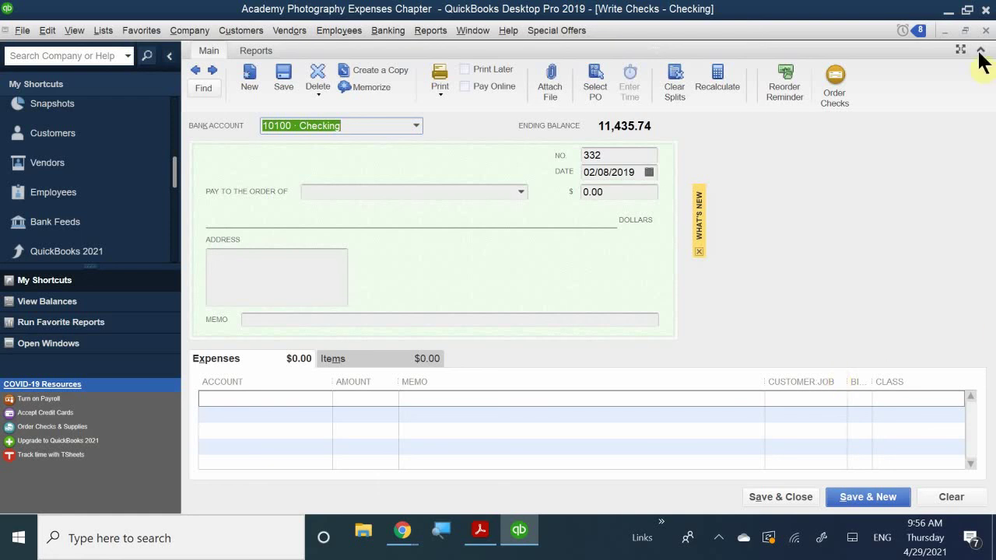
{"action": "left_click", "coordinate": [965, 31]}
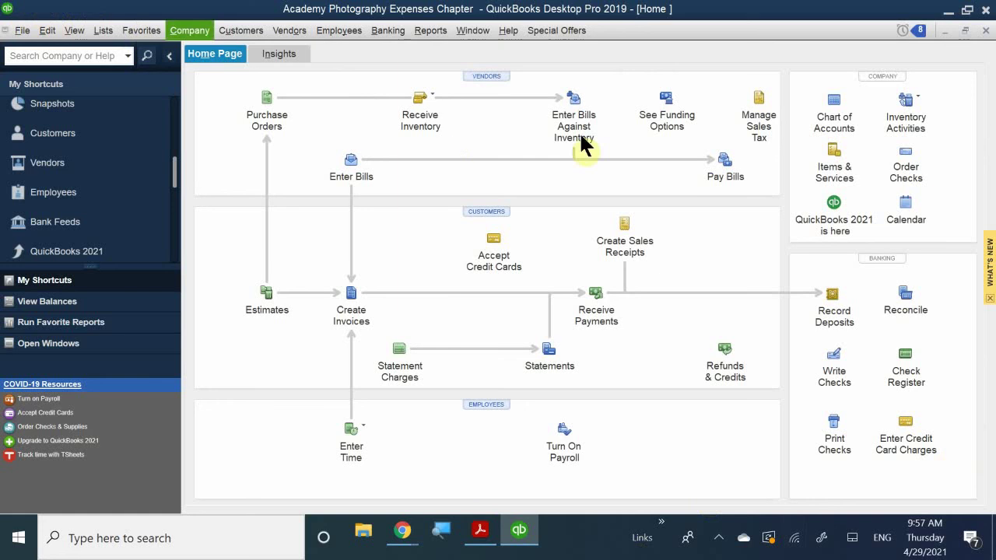
Step: Look at the Banking menu without choosing anything, then show the Chart of Accounts with Checking at 11,435.74
{"action": "left_click", "coordinate": [387, 35]}
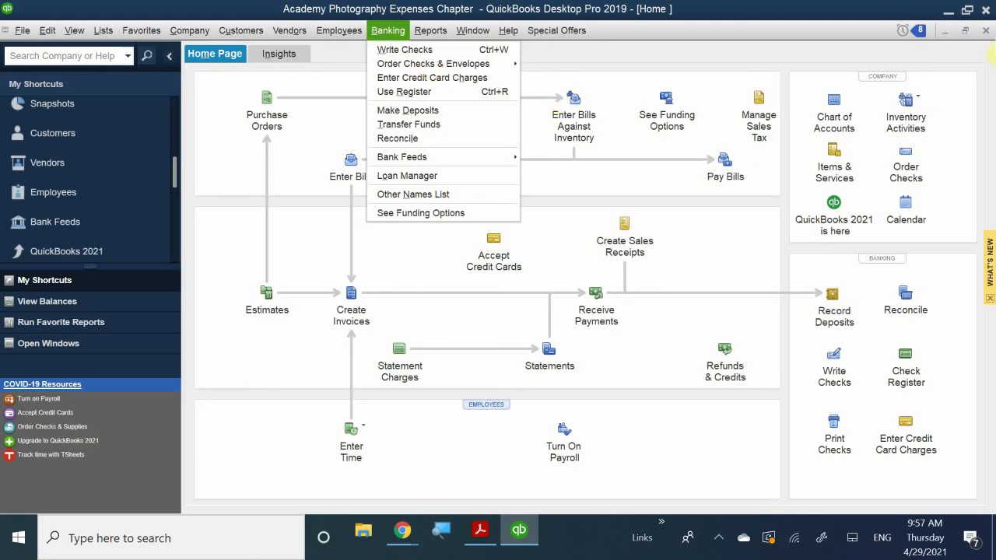
{"action": "left_click", "coordinate": [863, 70]}
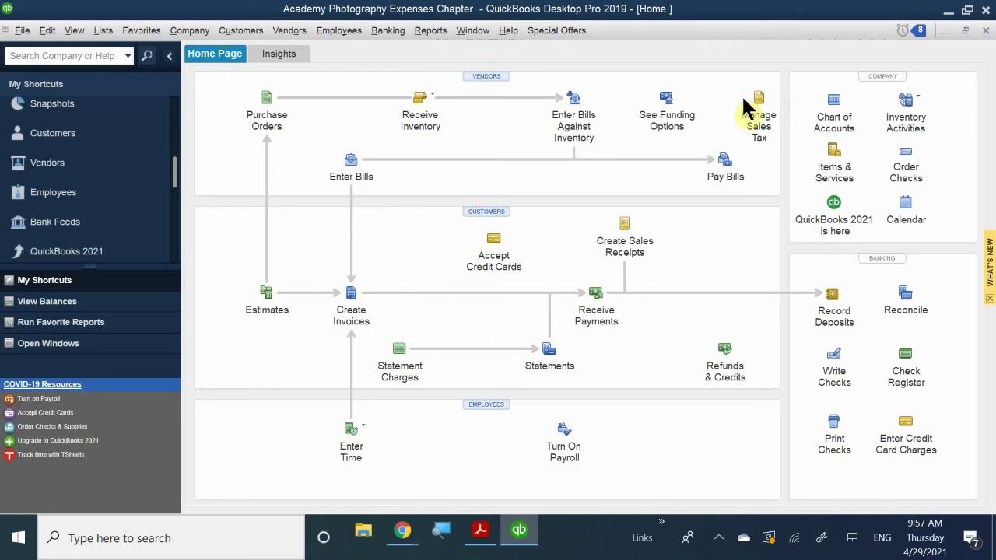
{"action": "left_click", "coordinate": [831, 116]}
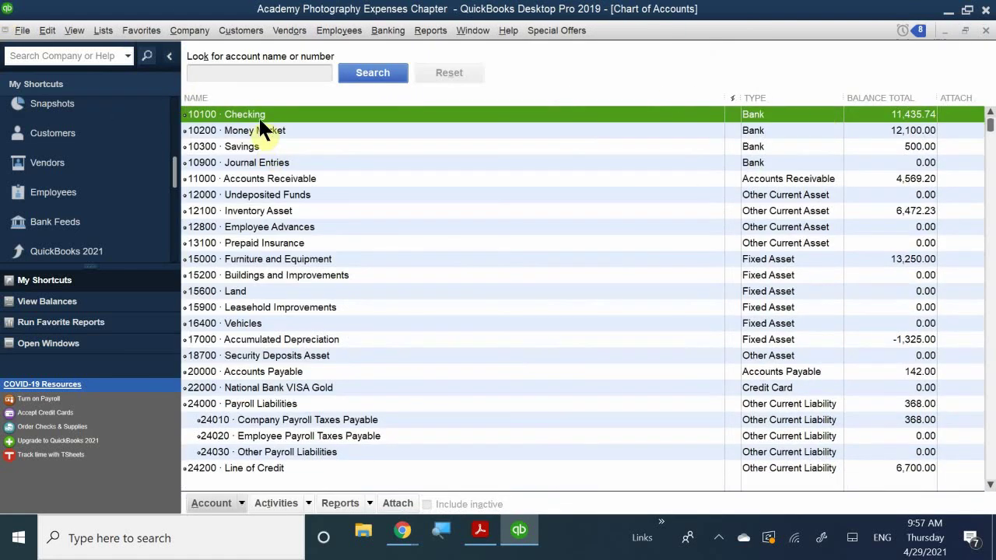
Step: View the Checking account's shortcut actions, then go to the Vendor Center showing Ace Supply
{"action": "right_click", "coordinate": [259, 116]}
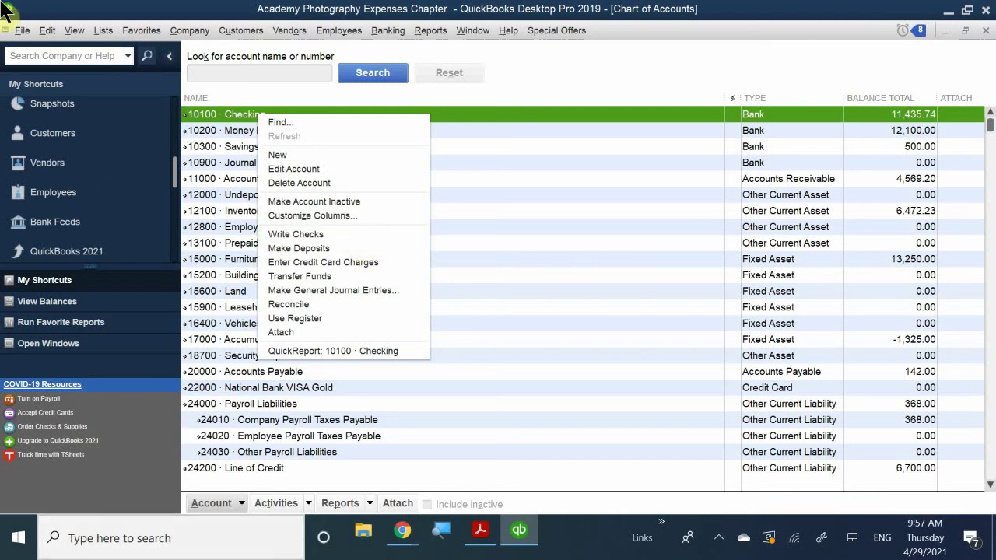
{"action": "left_click", "coordinate": [297, 26]}
{"action": "left_click", "coordinate": [311, 50]}
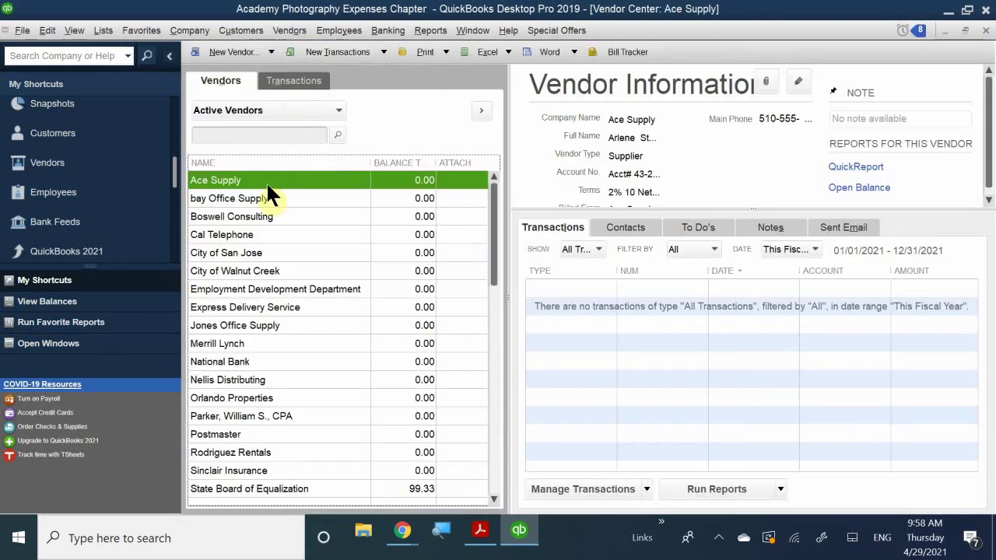
Step: Browse the New Transactions types and bay Office Supply's shortcut actions in the Vendor Center
{"action": "left_click", "coordinate": [384, 52]}
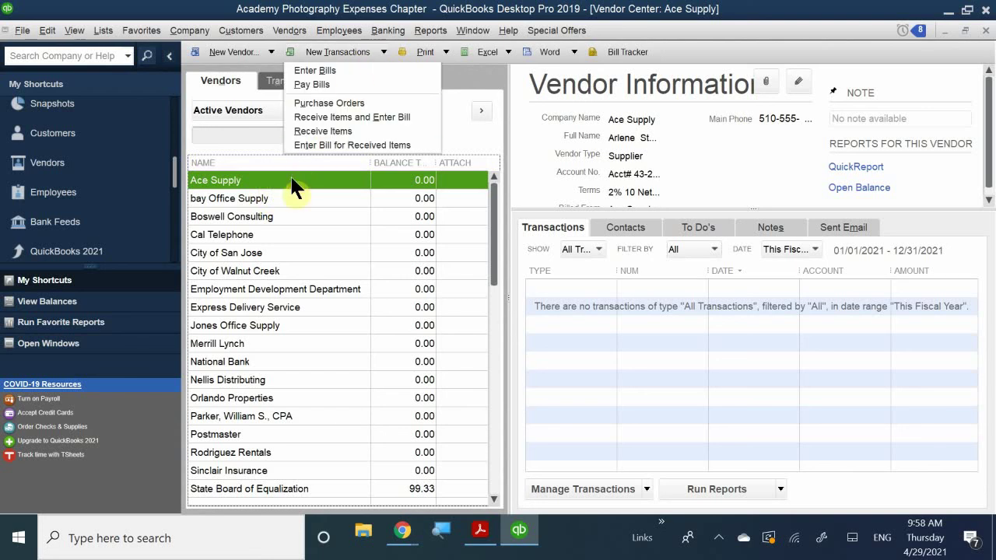
{"action": "right_click", "coordinate": [253, 195]}
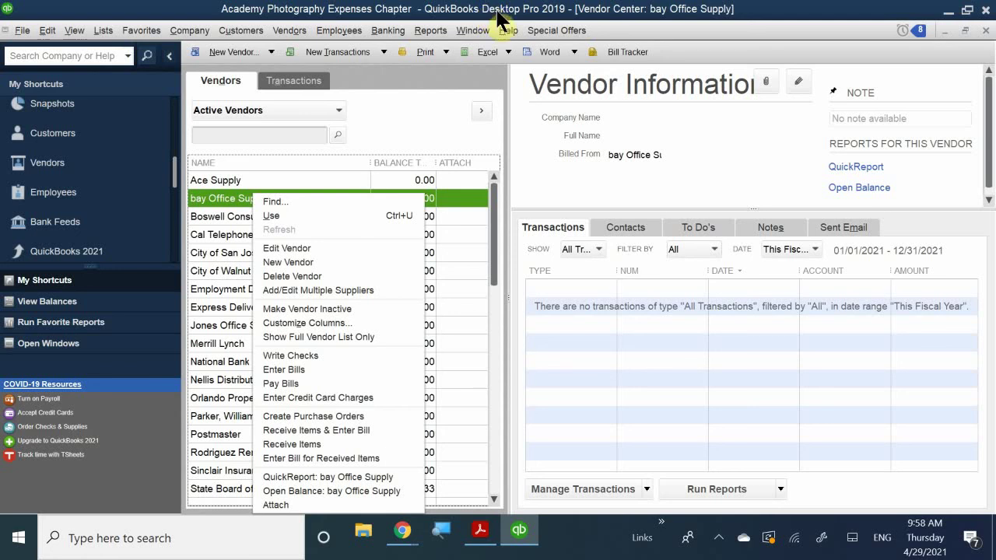
{"action": "left_click", "coordinate": [497, 14]}
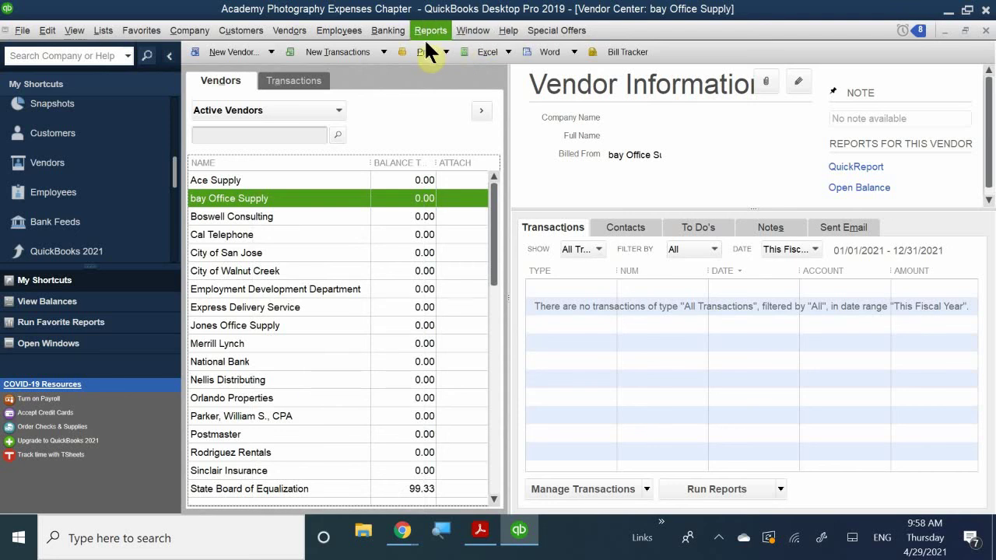
{"action": "left_click", "coordinate": [387, 28]}
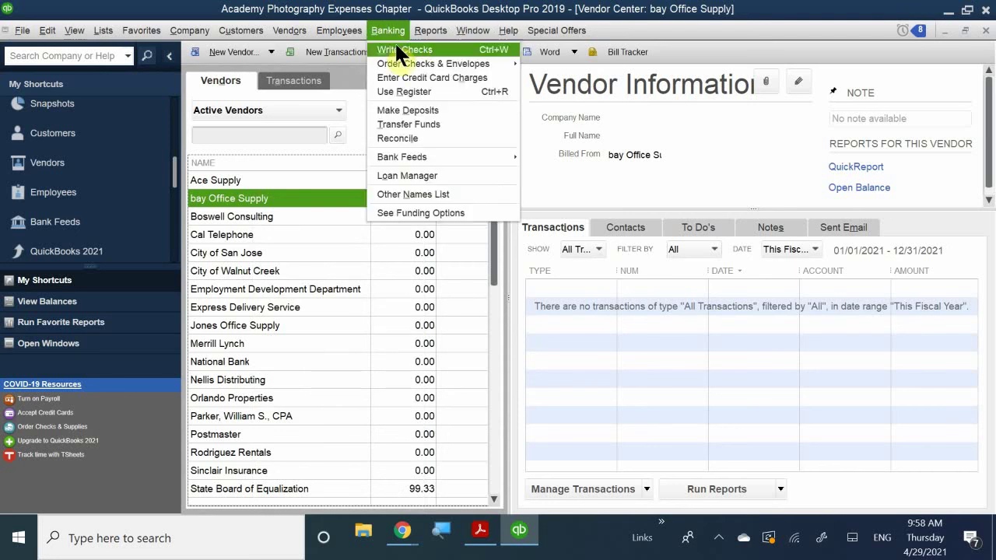
Step: Start a check from 10100 · Checking made out to bay Office Supply using QuickFill
{"action": "left_click", "coordinate": [398, 50]}
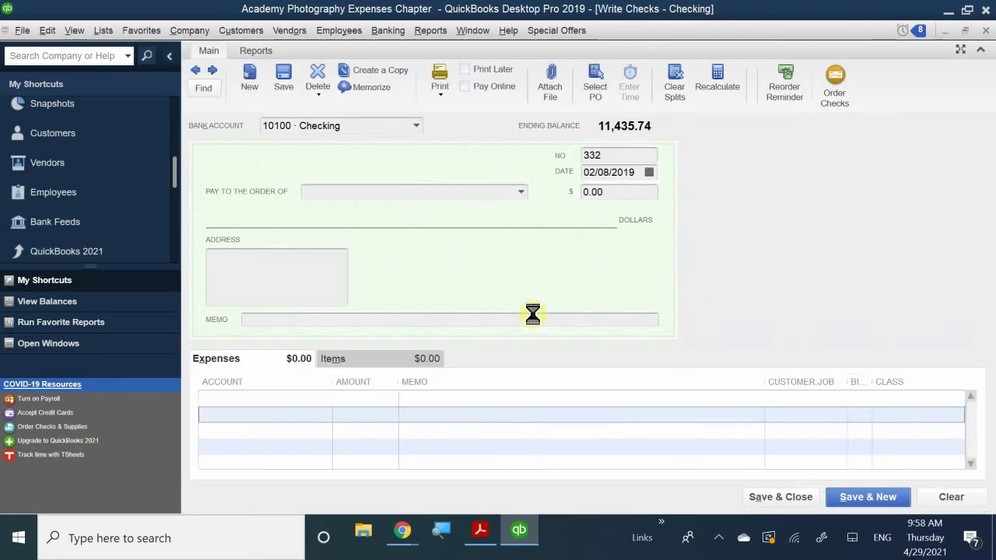
{"action": "type", "text": "bay Office Supply"}
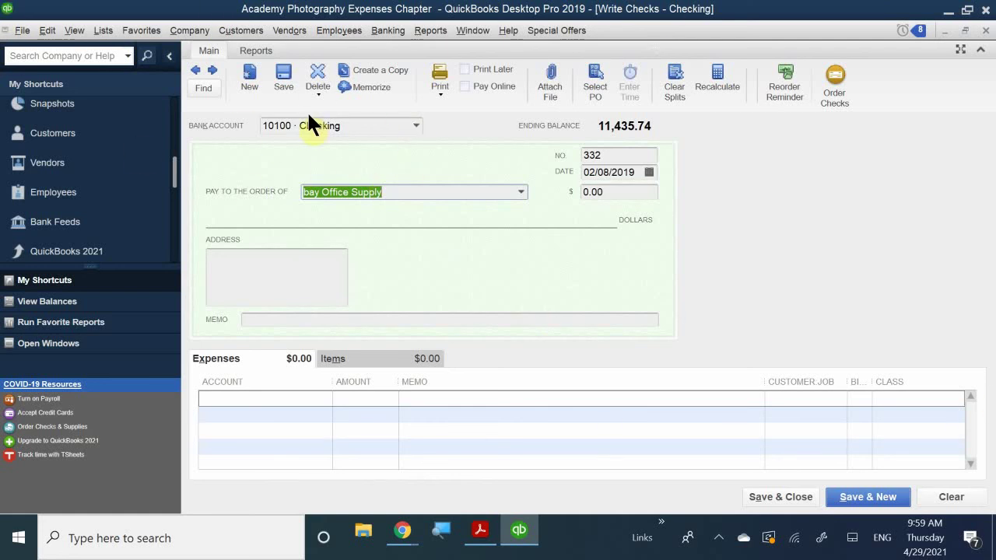
{"action": "left_click", "coordinate": [355, 126]}
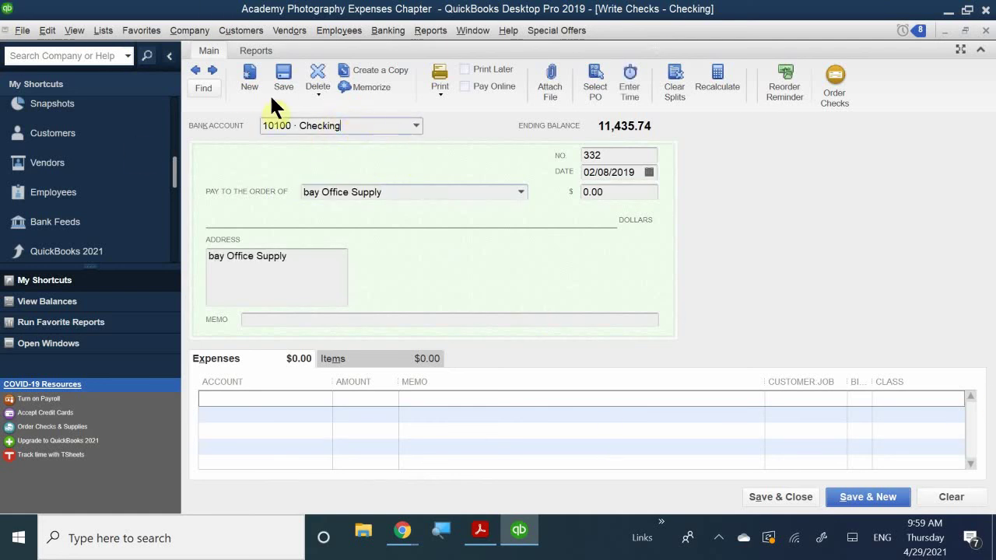
{"action": "left_click", "coordinate": [429, 132]}
{"action": "left_click", "coordinate": [412, 123]}
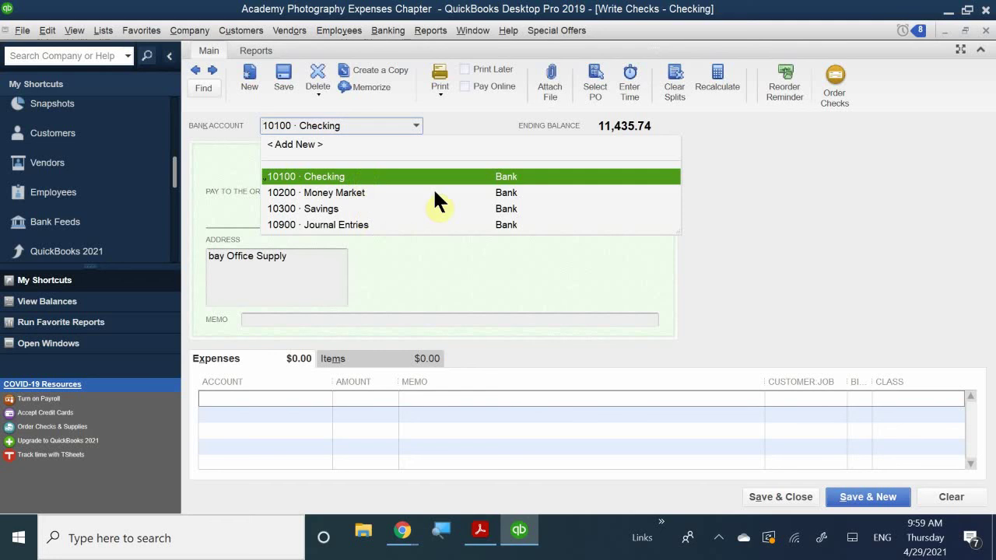
{"action": "left_click", "coordinate": [466, 115]}
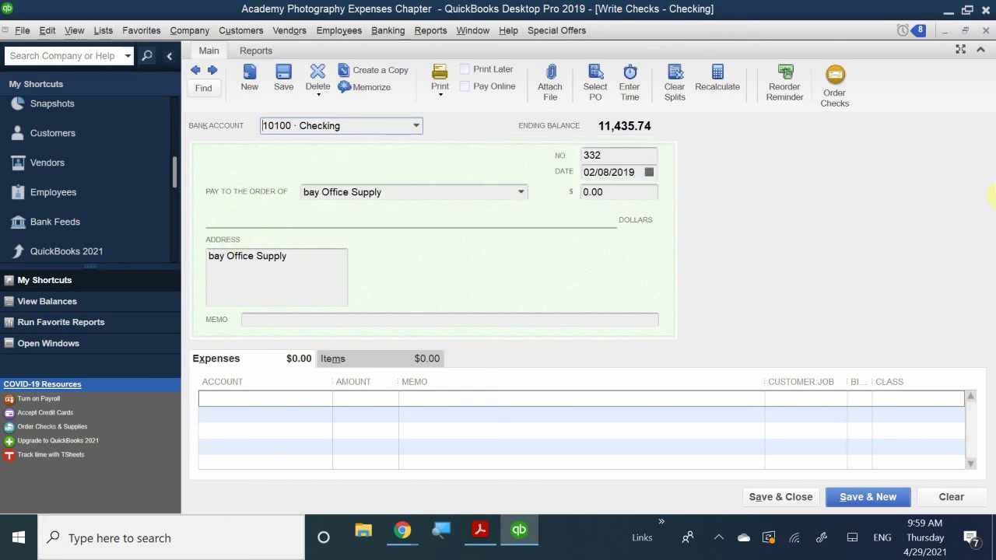
{"action": "left_click", "coordinate": [966, 30]}
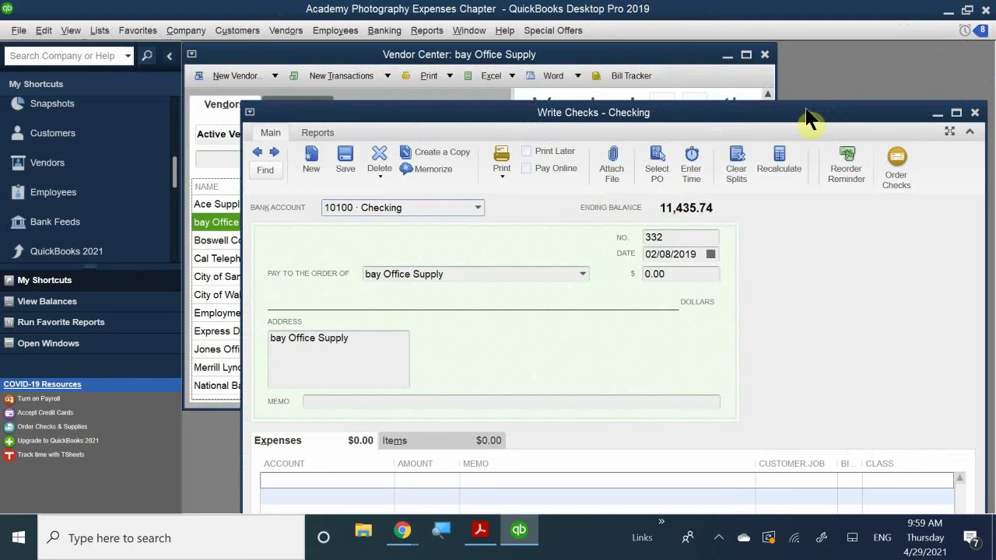
Step: Discard the unrecorded bay Office Supply check and close the Vendor Center, Home page and Chart of Accounts
{"action": "left_click_drag", "start_coordinate": [806, 111], "coordinate": [604, 86]}
{"action": "left_click", "coordinate": [751, 85]}
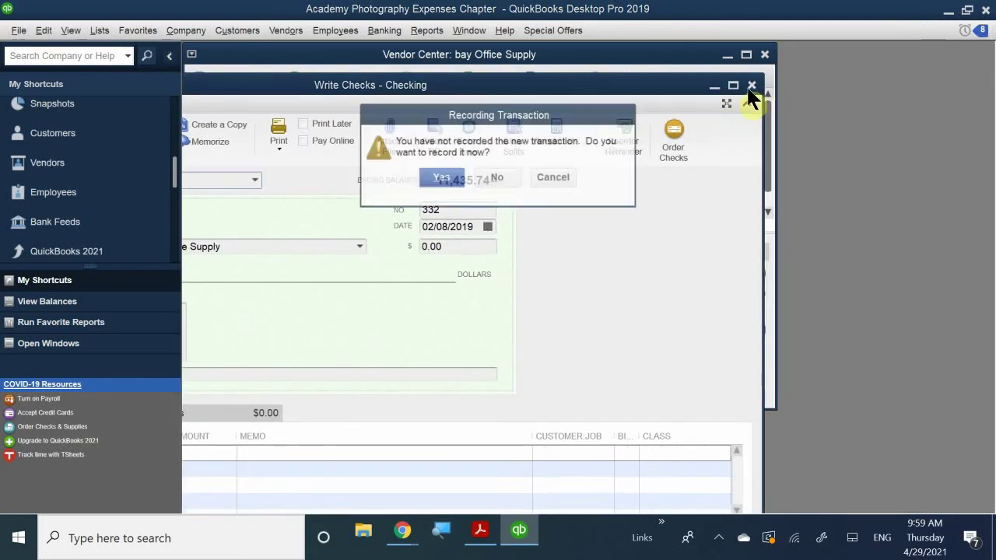
{"action": "left_click", "coordinate": [507, 180]}
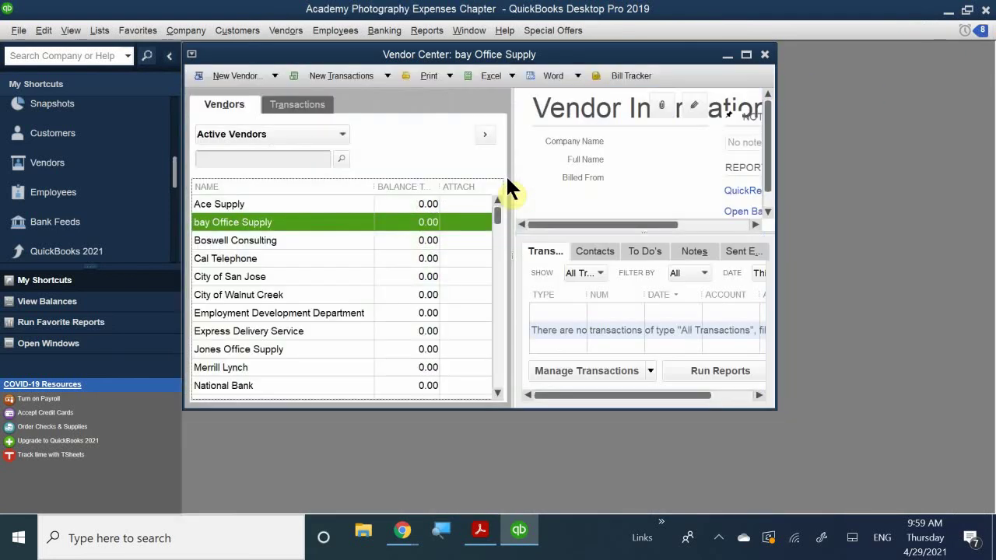
{"action": "left_click", "coordinate": [765, 55]}
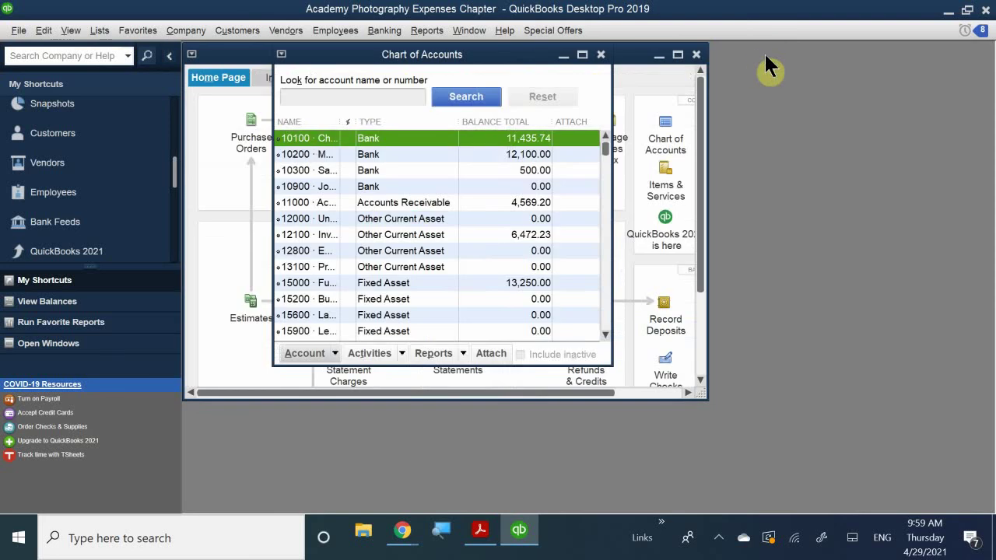
{"action": "left_click", "coordinate": [695, 55]}
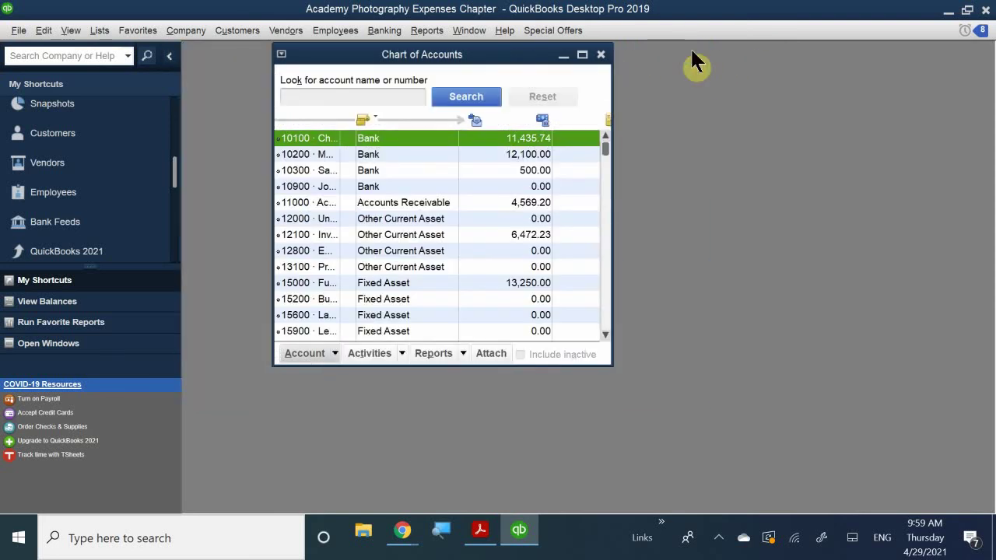
{"action": "left_click", "coordinate": [602, 56]}
Step: Reopen the Home page maximized and start a fresh blank check from 10100 · Checking
{"action": "scroll", "coordinate": [168, 175], "scroll_direction": "up", "scroll_amount": 5}
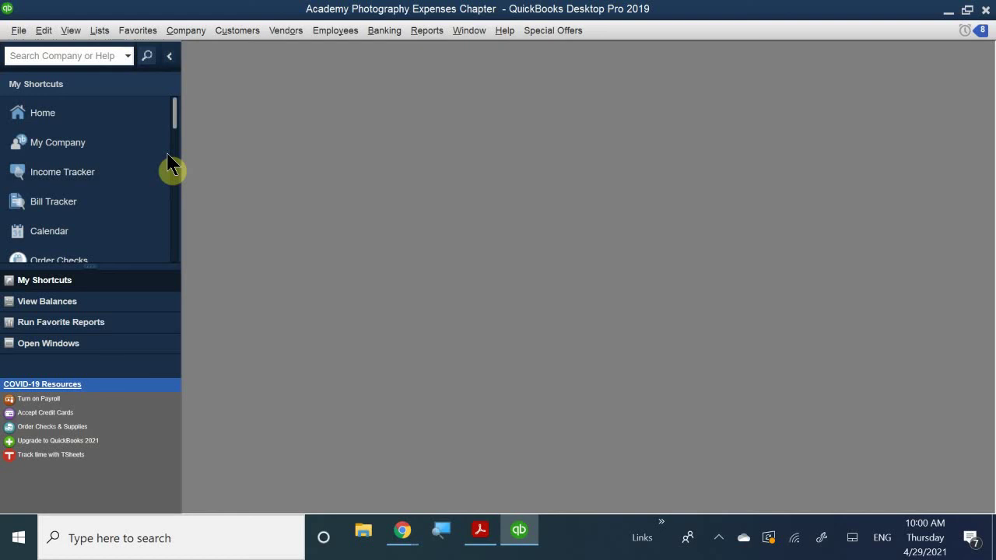
{"action": "left_click", "coordinate": [94, 115]}
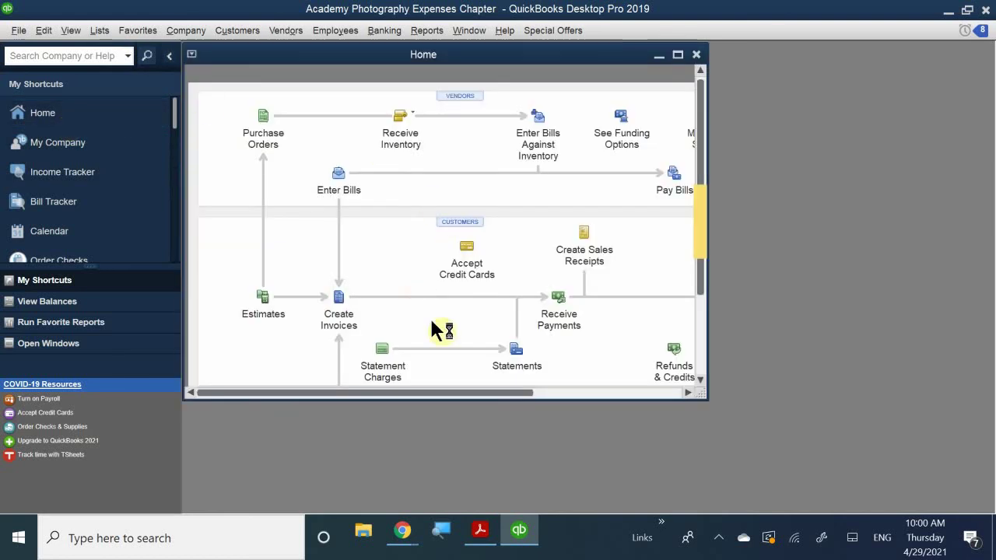
{"action": "double_click", "coordinate": [387, 56]}
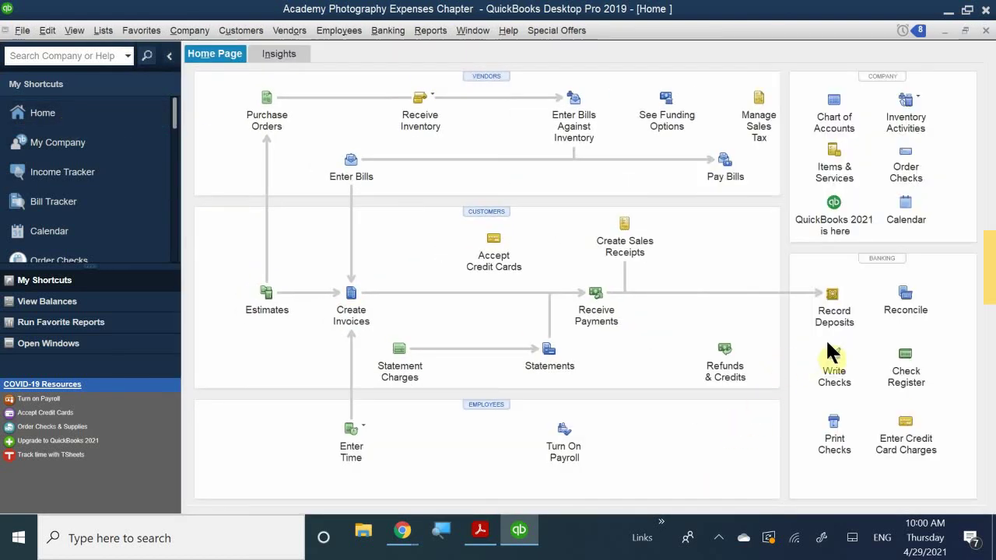
{"action": "left_click", "coordinate": [833, 367]}
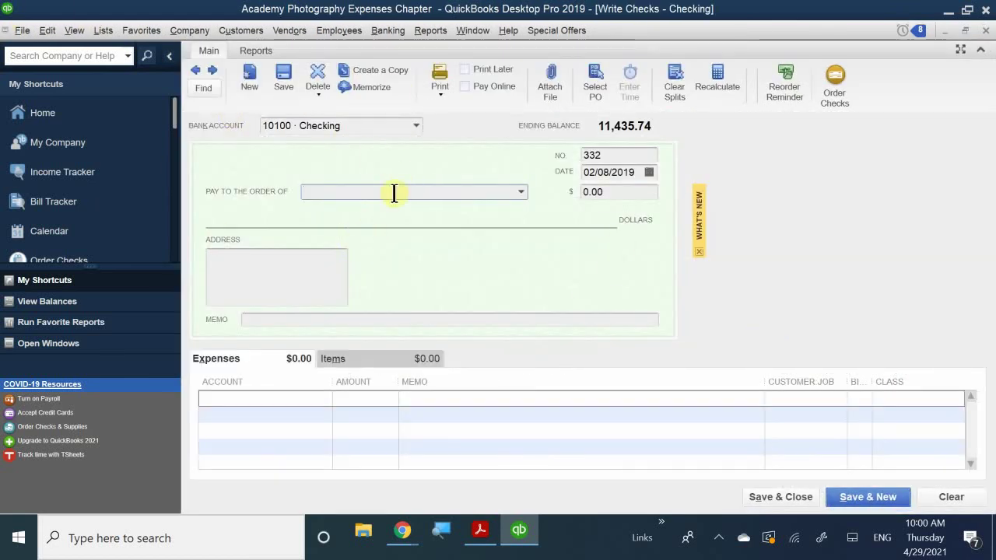
Step: Keep 10100 Checking as the bank account and mark the 02/08/2019 check to print later
{"action": "left_click", "coordinate": [364, 125]}
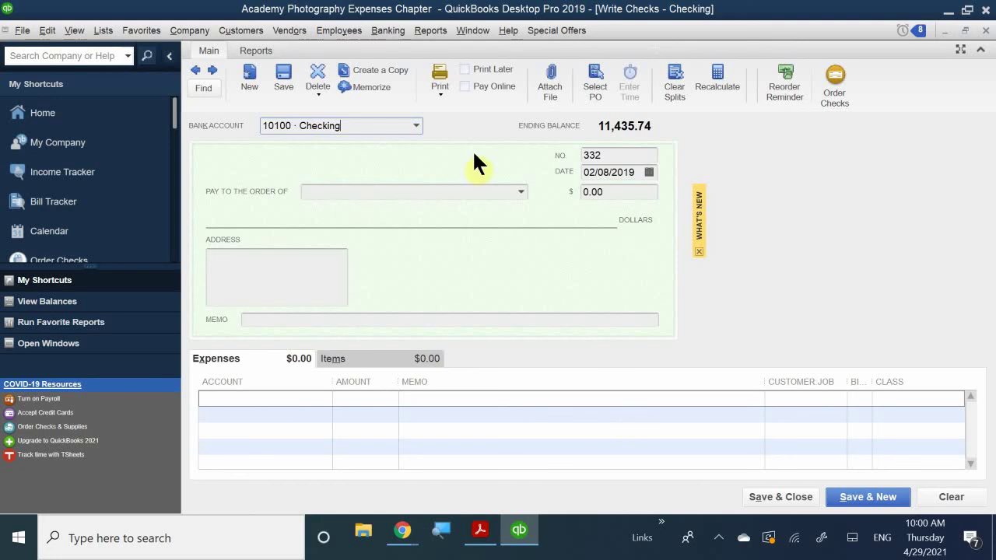
{"action": "left_click", "coordinate": [465, 69]}
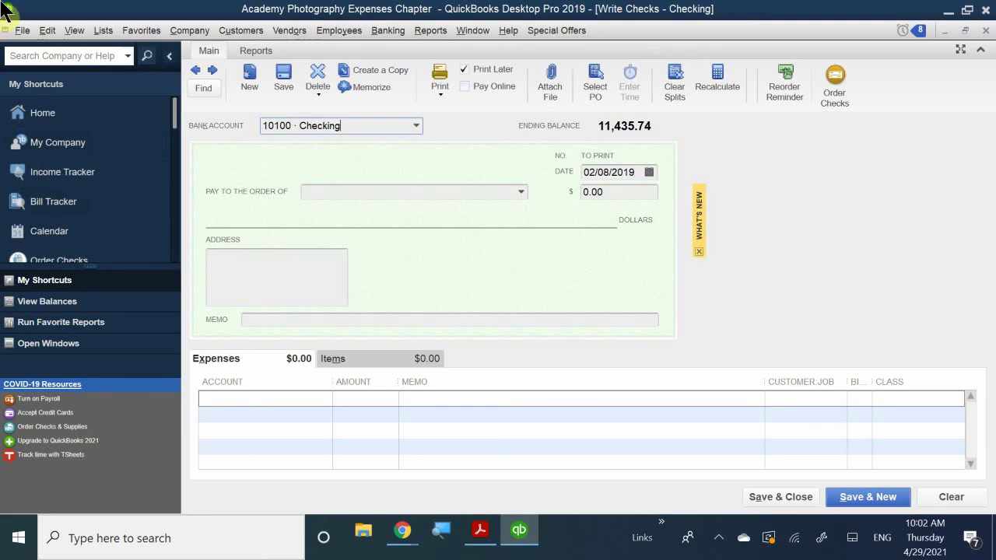
Step: Make the check payable to Orlando Properties, filling in its address and 67100 · Rent Expense
{"action": "left_click", "coordinate": [340, 194]}
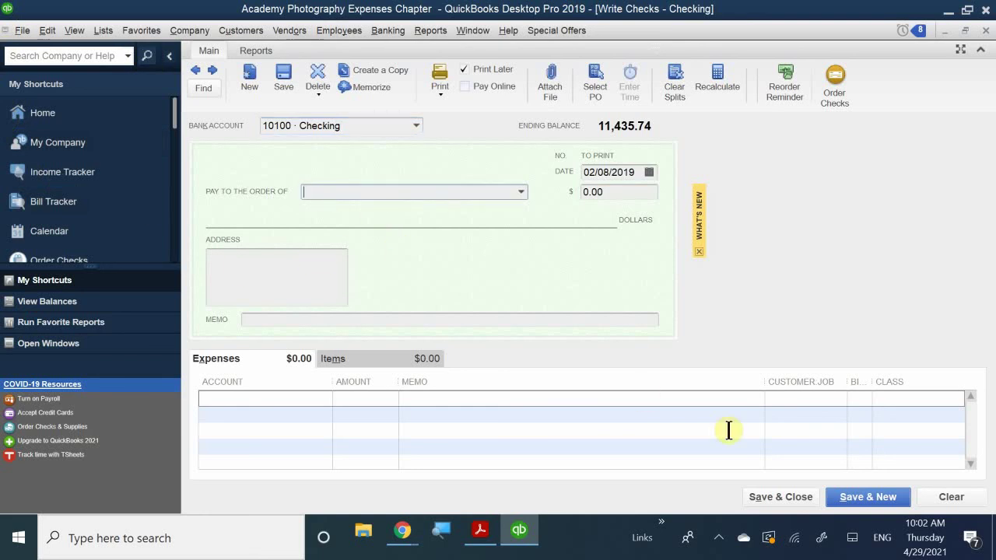
{"action": "type", "text": "P"}
{"action": "key", "text": "BackSpace"}
{"action": "key", "text": "BackSpace"}
{"action": "type", "text": "Orlando Properties"}
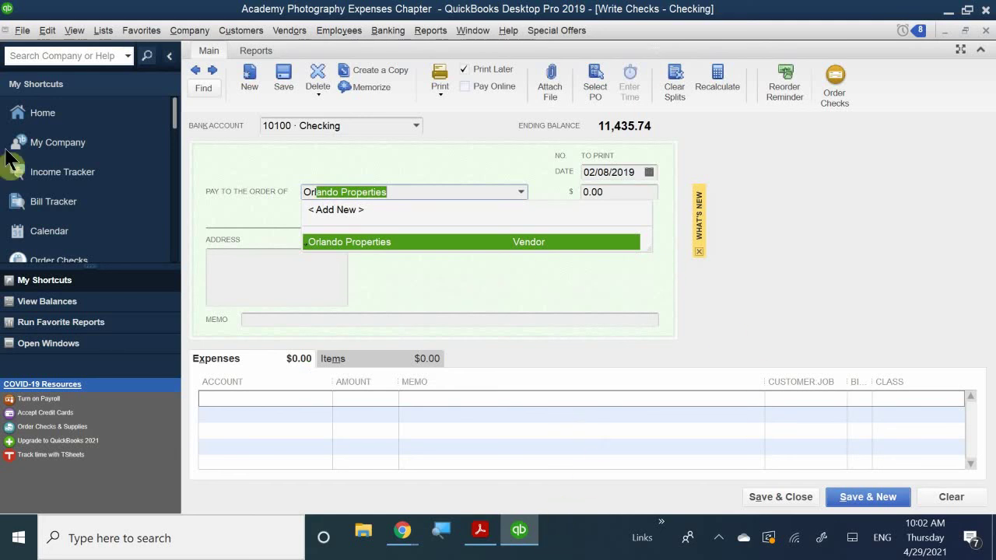
{"action": "left_click", "coordinate": [372, 241]}
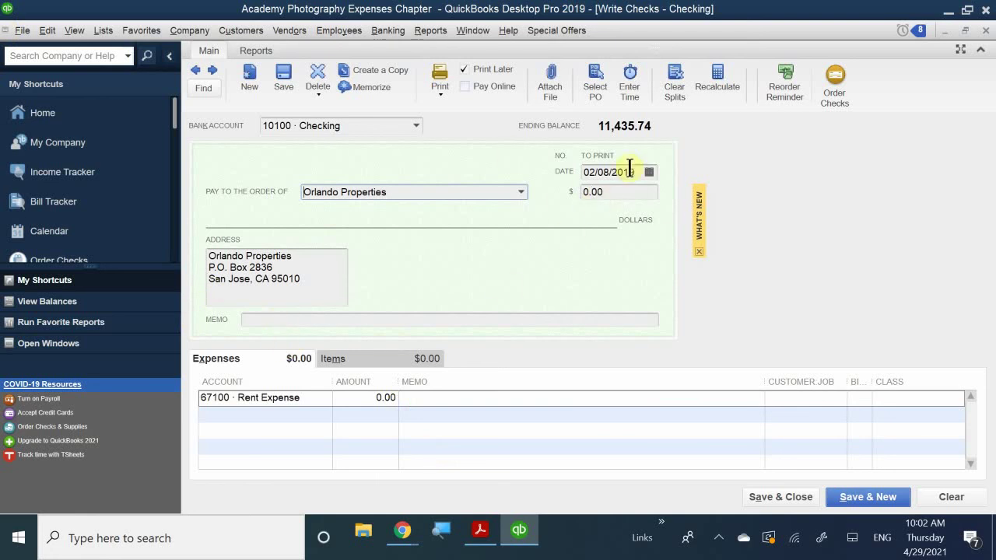
Step: Enter 'Rent for San Jose Location' in the Orlando Properties check's Memo field
{"action": "left_click", "coordinate": [340, 320]}
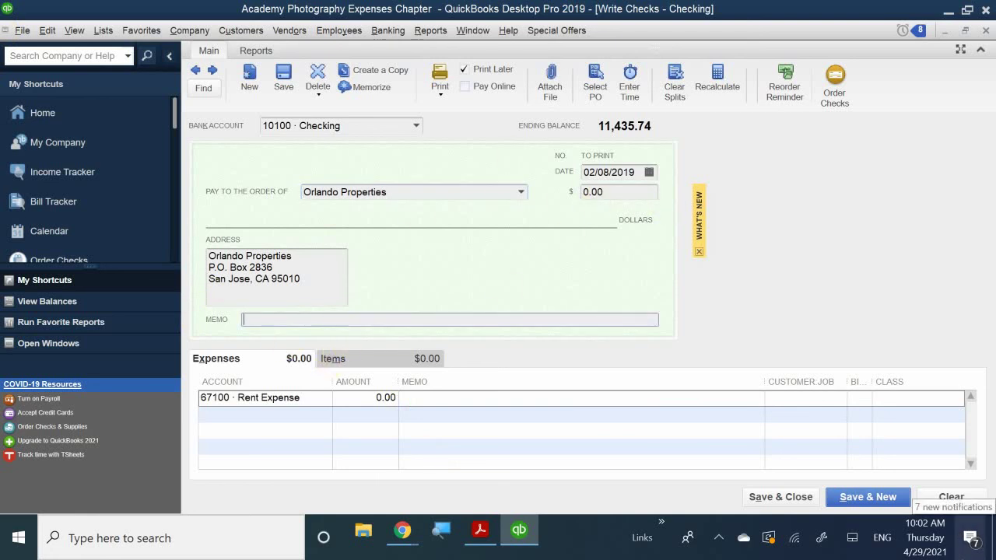
{"action": "type", "text": "Rent for Sa"}
{"action": "key", "text": "BackSpace"}
{"action": "key", "text": "BackSpace"}
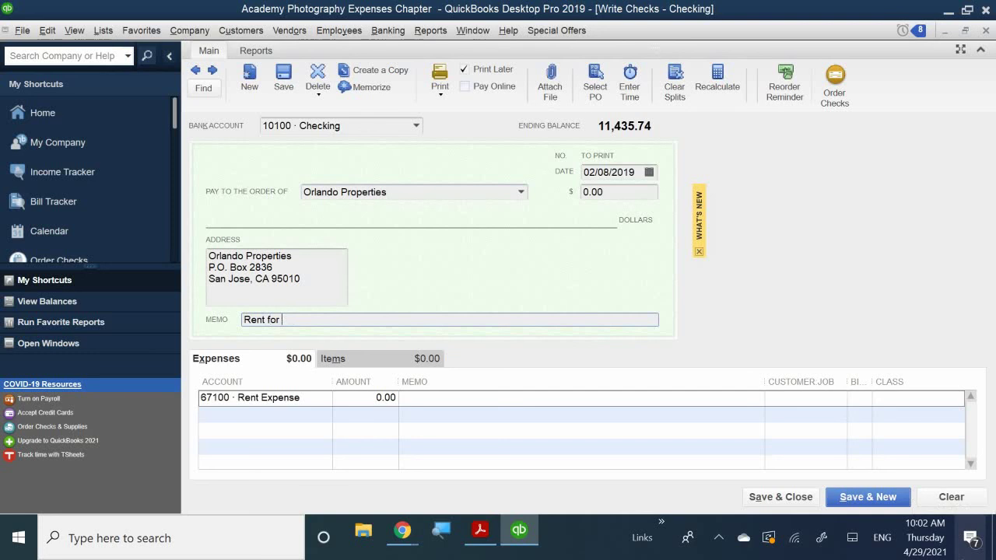
{"action": "type", "text": "S"}
{"action": "key", "text": "BackSpace"}
{"action": "type", "text": "San Jose Location"}
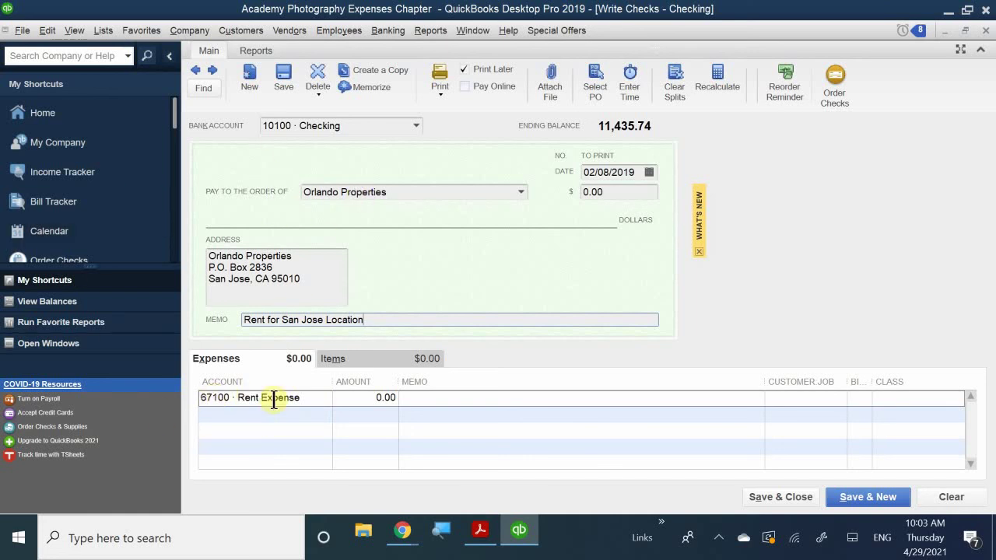
Step: Enter 3,200.00 on the 67100 Rent Expense line with line memo 'Rent for San Jose Location'
{"action": "left_click", "coordinate": [363, 400]}
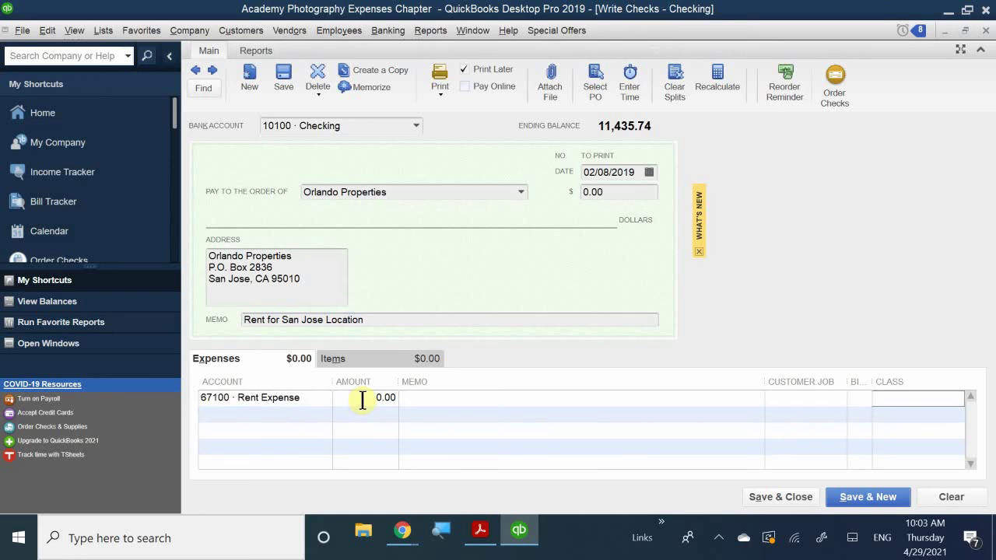
{"action": "type", "text": "32300"}
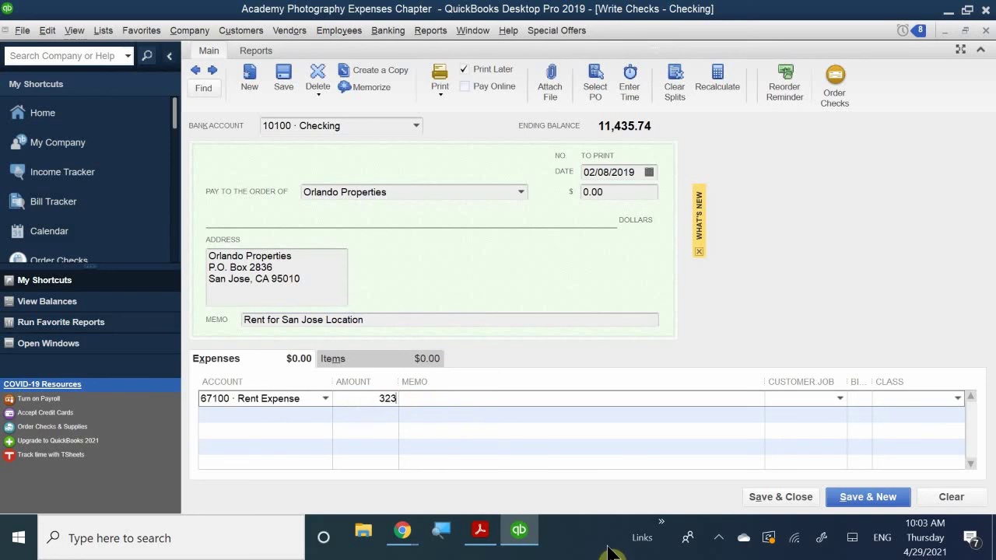
{"action": "key", "text": "BackSpace"}
{"action": "key", "text": "BackSpace"}
{"action": "key", "text": "BackSpace"}
{"action": "type", "text": "00"}
{"action": "left_click", "coordinate": [442, 399]}
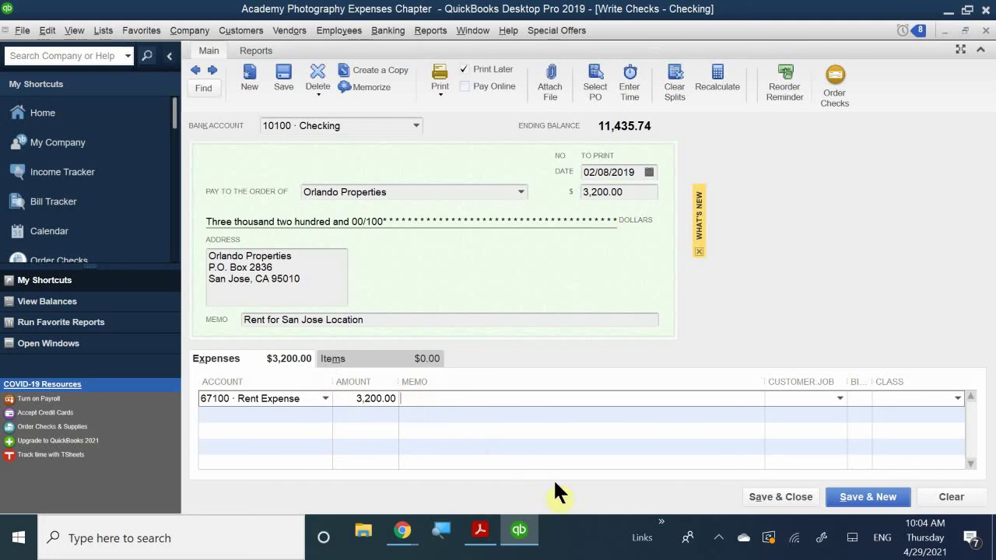
{"action": "type", "text": "Rent for San Jose Location"}
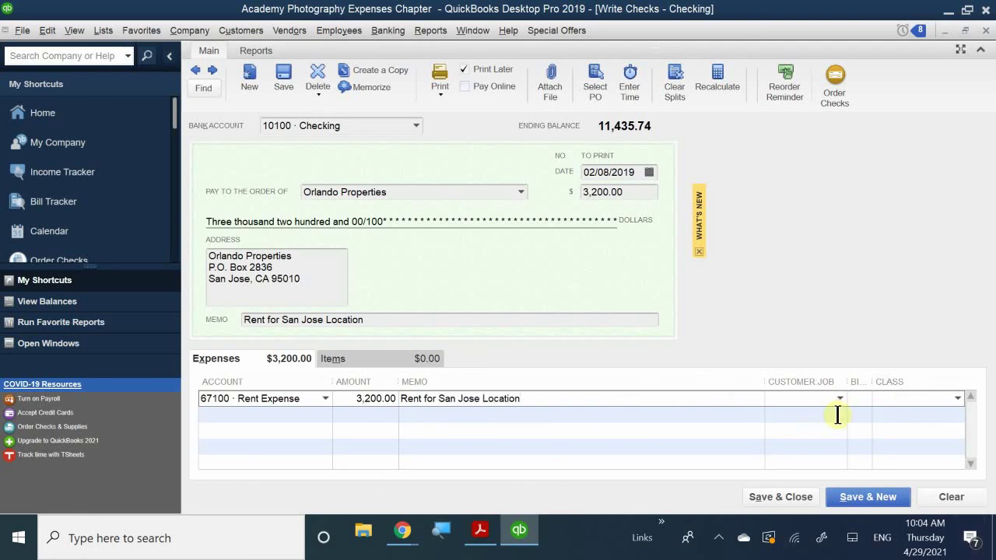
Step: Leave the Rent Expense line unbillable and assign it the San Jose class
{"action": "left_click", "coordinate": [867, 397]}
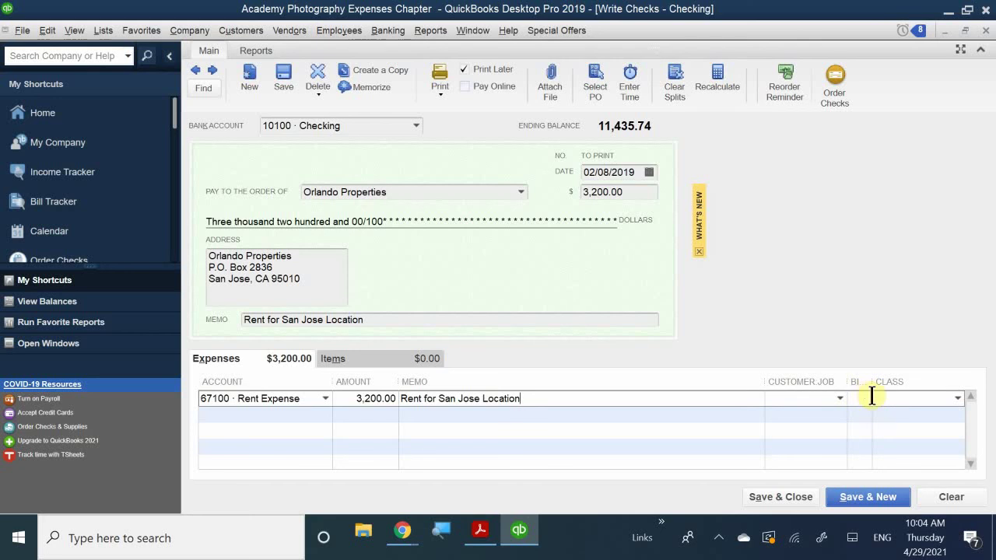
{"action": "left_click", "coordinate": [866, 399]}
{"action": "left_click", "coordinate": [888, 397]}
{"action": "type", "text": "San Jose"}
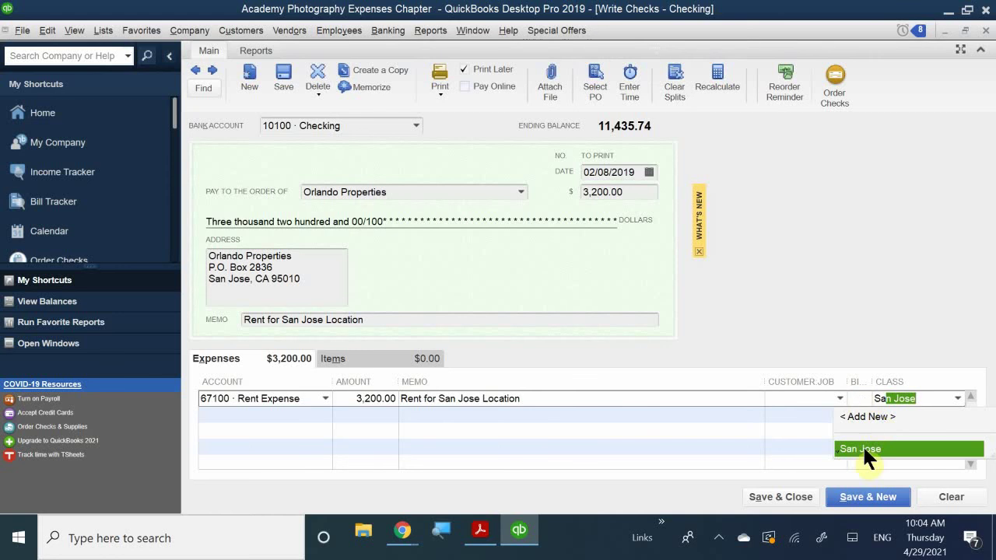
{"action": "left_click", "coordinate": [887, 445]}
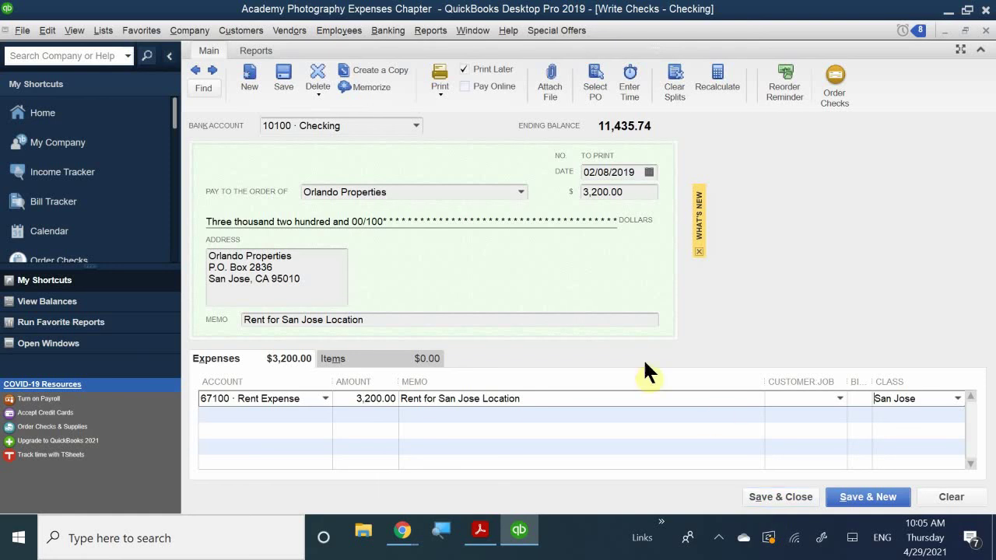
Step: Record the $3,200 rent check with Save & New, dropping Checking to 8,235.74
{"action": "left_click", "coordinate": [862, 502]}
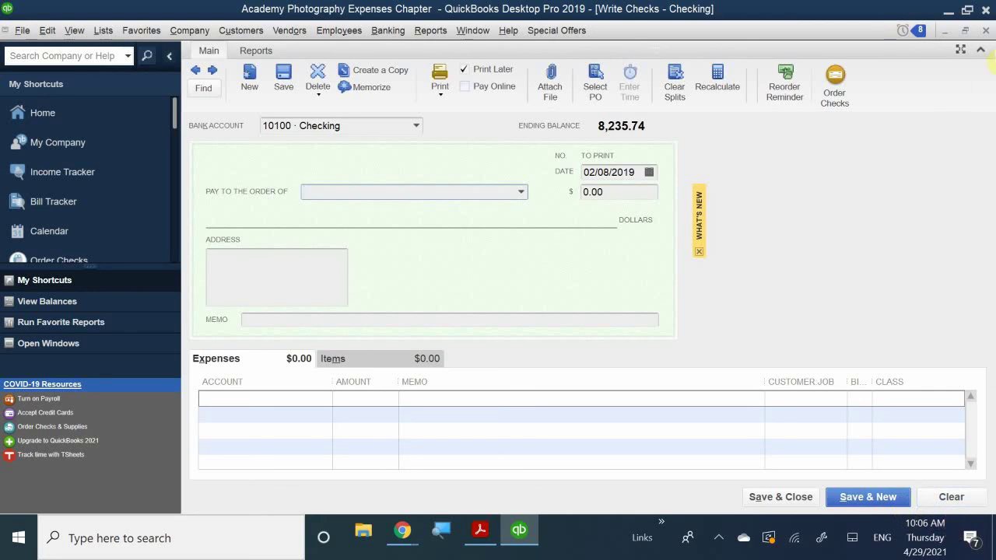
Step: Close the blank Write Checks window to get back to the Home page
{"action": "left_click", "coordinate": [987, 30]}
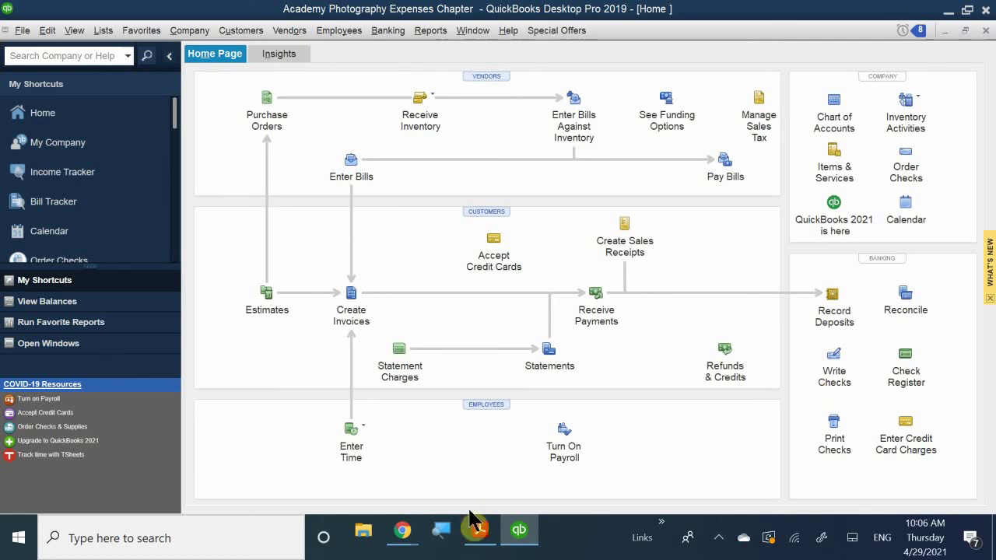
Step: Bring QB CH 4.pdf forward and scroll to page 16's Managing Accounts Payable section
{"action": "mouse_move", "coordinate": [485, 541]}
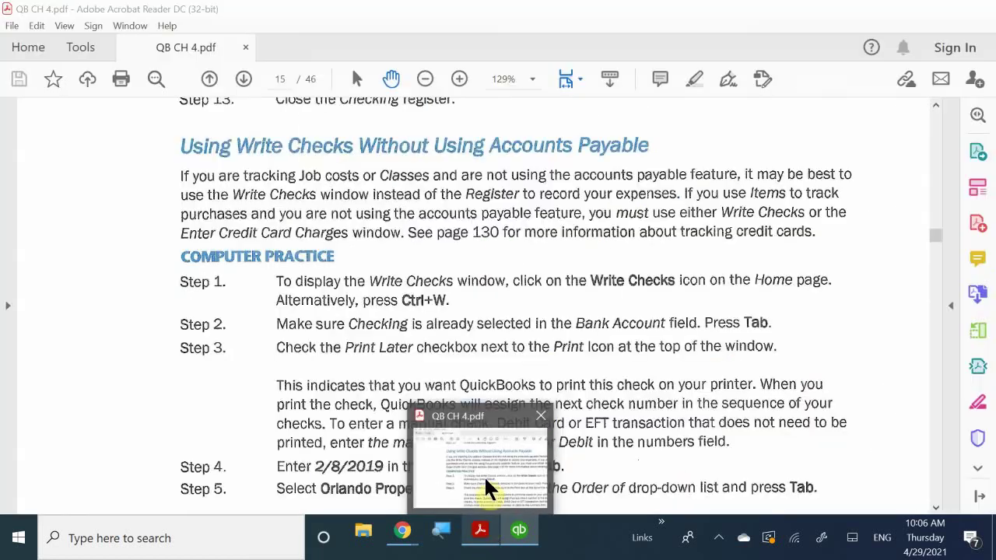
{"action": "left_click", "coordinate": [484, 475]}
{"action": "scroll", "coordinate": [495, 408], "scroll_direction": "down", "scroll_amount": 3}
{"action": "scroll", "coordinate": [495, 408], "scroll_direction": "down", "scroll_amount": 15}
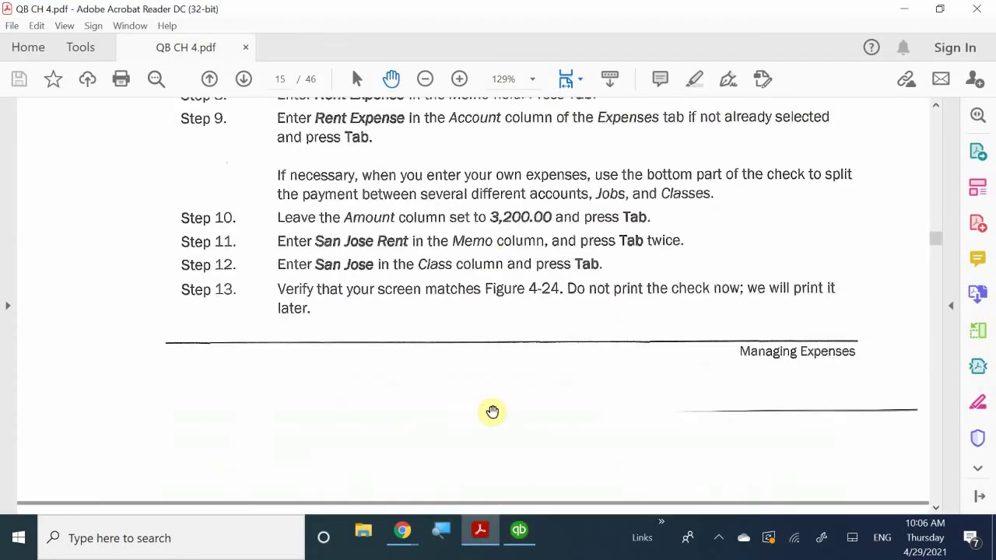
{"action": "scroll", "coordinate": [492, 411], "scroll_direction": "down", "scroll_amount": 5}
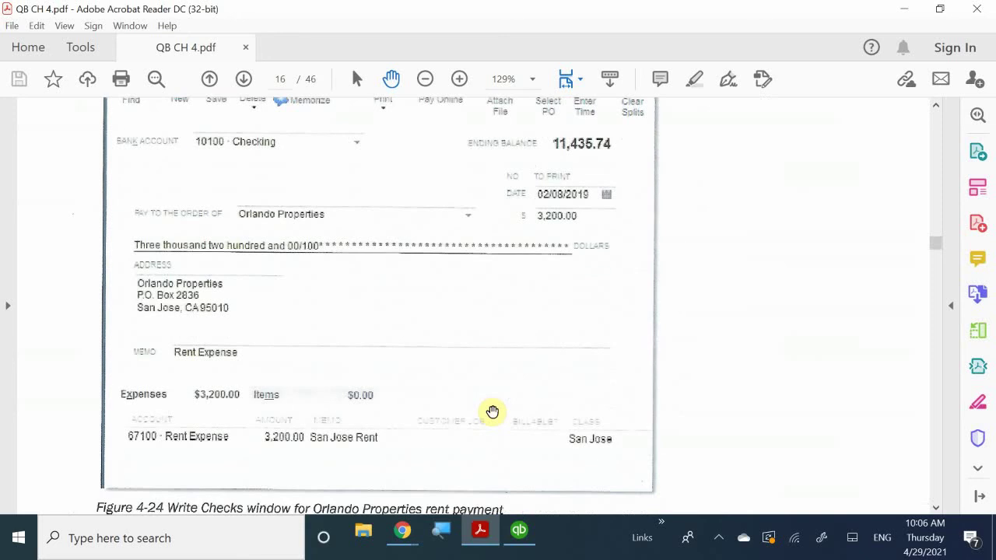
{"action": "scroll", "coordinate": [492, 411], "scroll_direction": "down", "scroll_amount": 6}
{"action": "scroll", "coordinate": [492, 411], "scroll_direction": "down", "scroll_amount": 6}
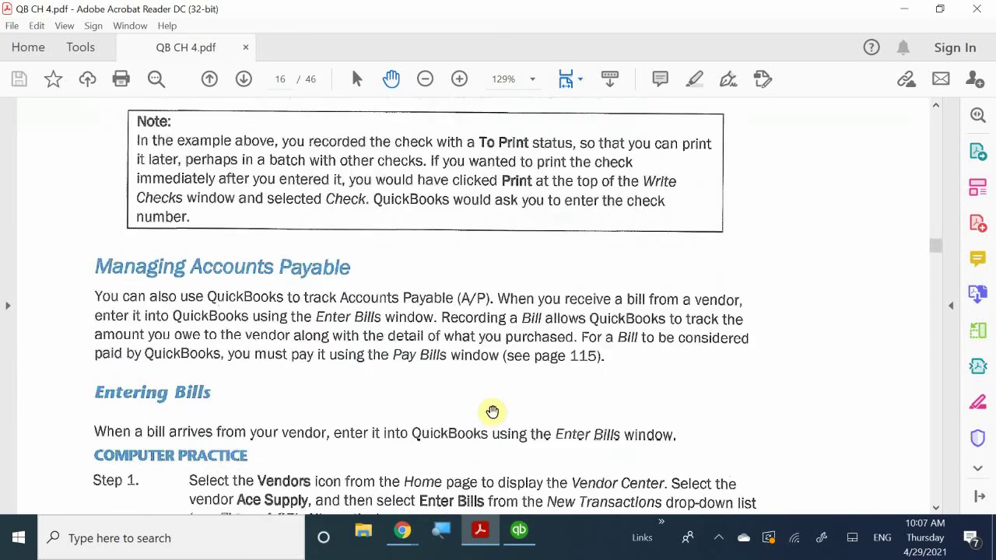
{"action": "scroll", "coordinate": [492, 411], "scroll_direction": "up", "scroll_amount": 1}
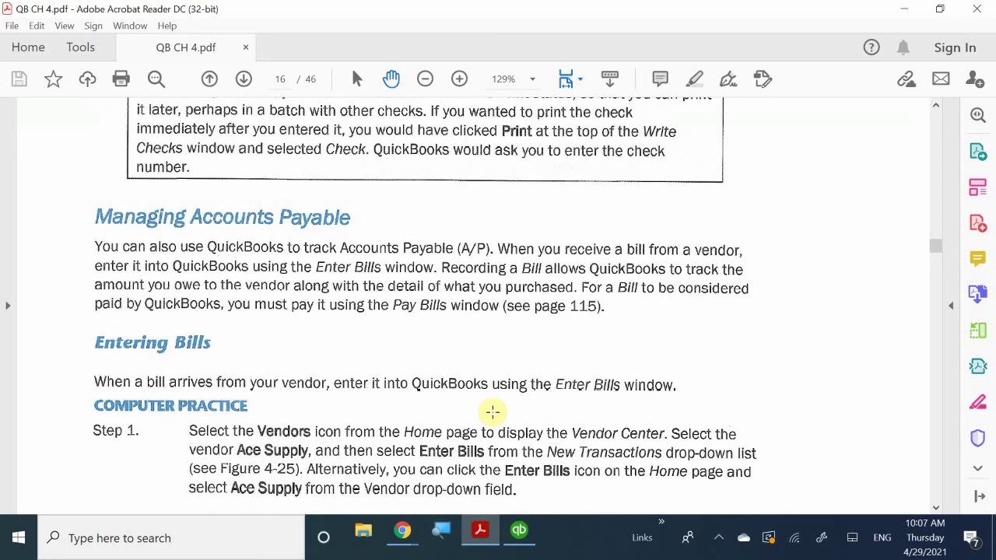
{"action": "scroll", "coordinate": [493, 411], "scroll_direction": "down", "scroll_amount": 1}
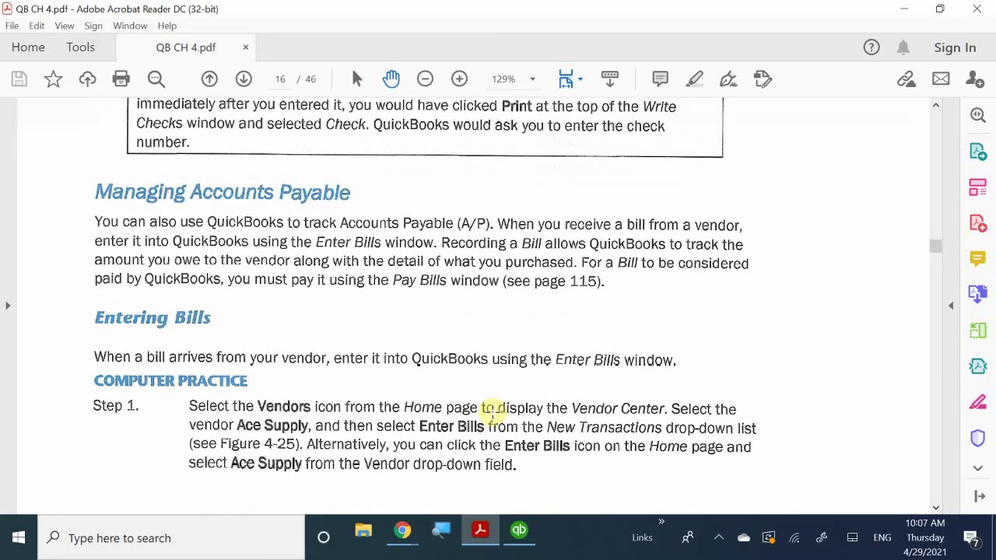
{"action": "scroll", "coordinate": [492, 412], "scroll_direction": "up", "scroll_amount": 1}
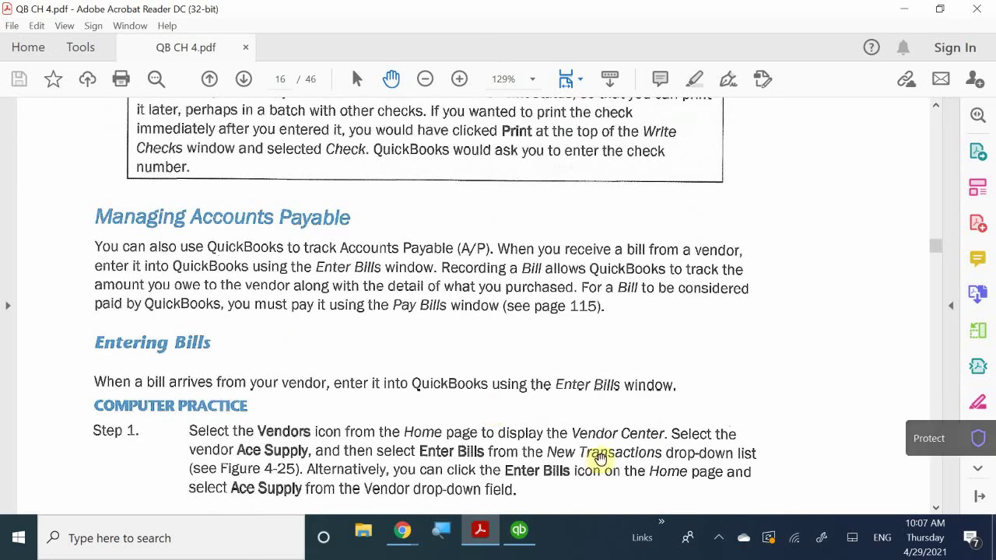
{"action": "left_click", "coordinate": [724, 548]}
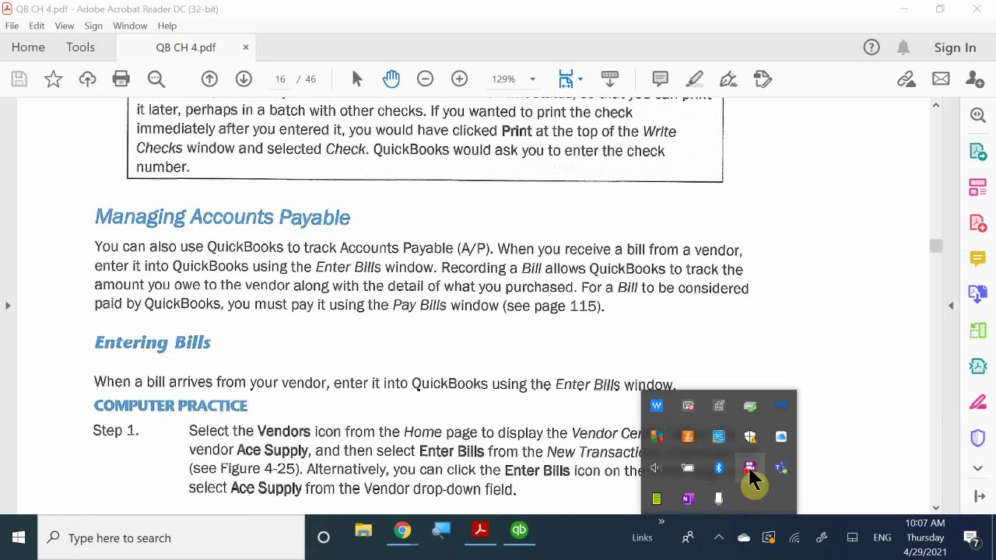
{"action": "right_click", "coordinate": [750, 472]}
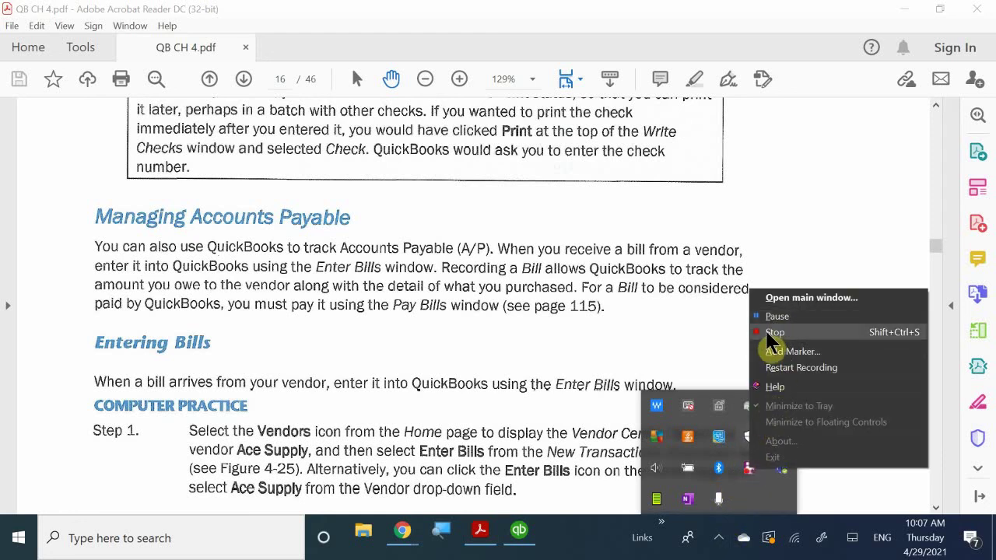